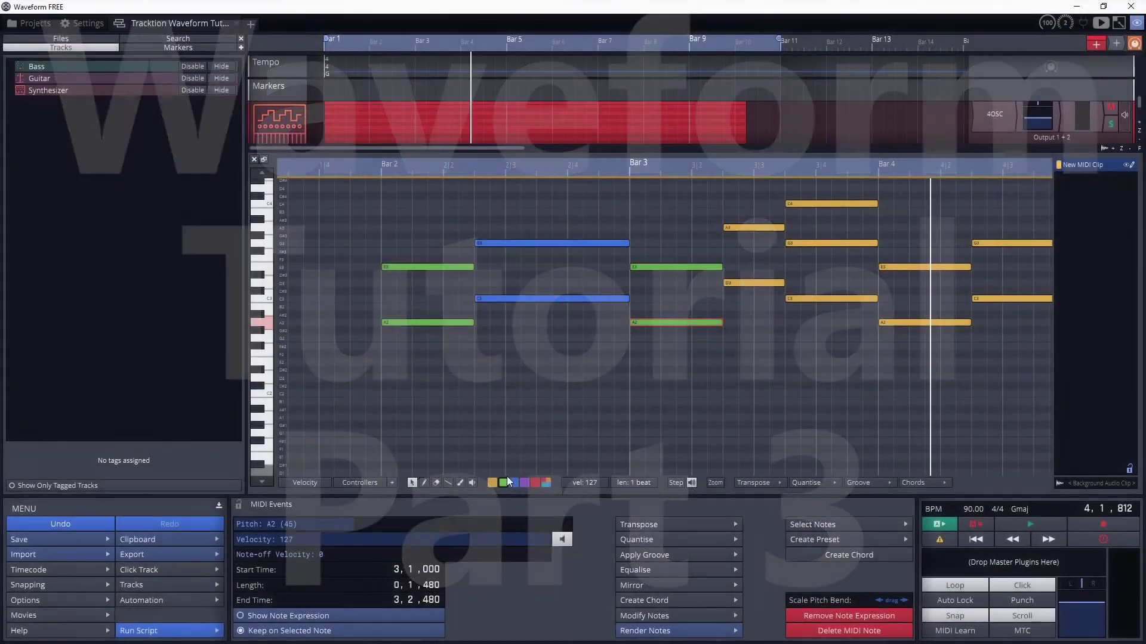
{"action": "left_click", "coordinate": [503, 483]}
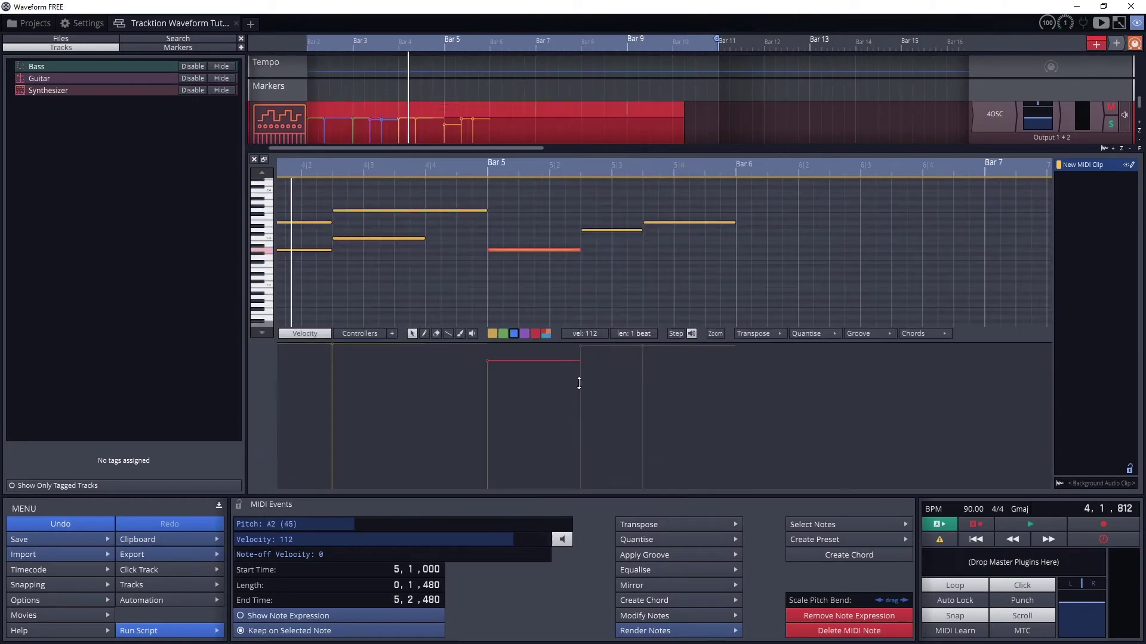
{"action": "left_click_drag", "start_coordinate": [738, 270], "coordinate": [849, 271]}
{"action": "key", "text": "ctrl+z"}
{"action": "left_click", "coordinate": [305, 334]}
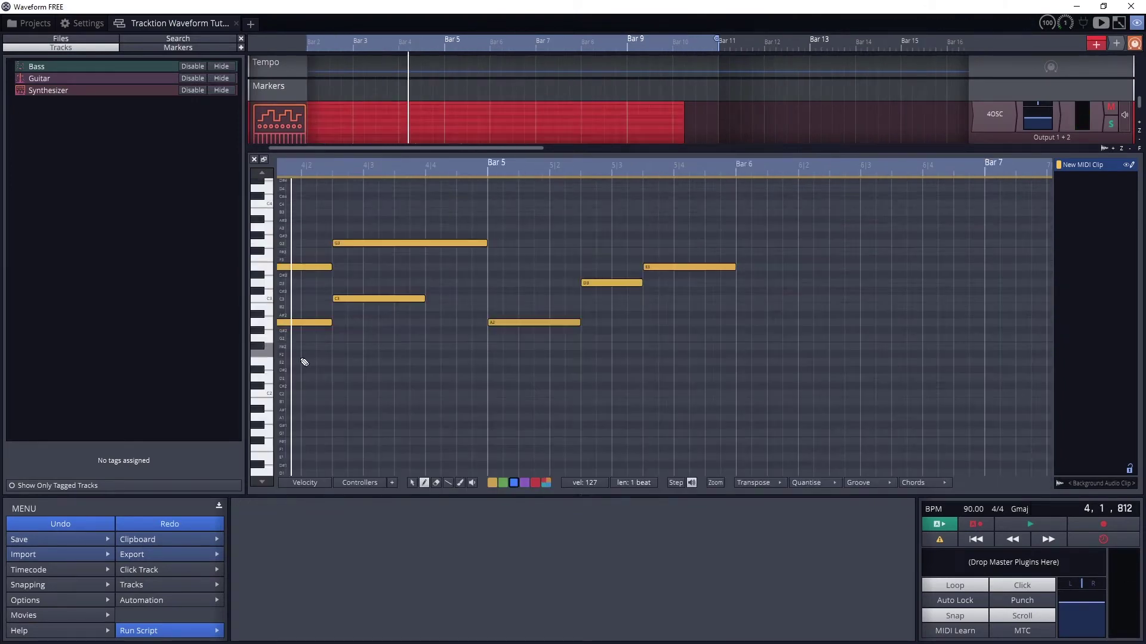
{"action": "left_click", "coordinate": [632, 483]}
{"action": "left_click", "coordinate": [651, 332]}
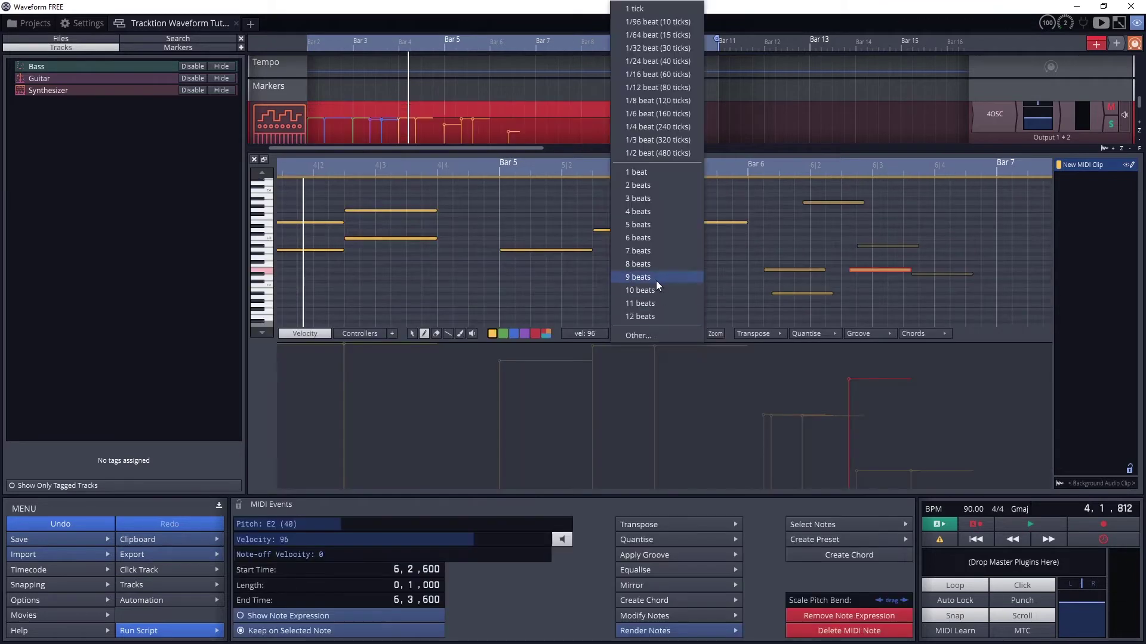
{"action": "left_click", "coordinate": [656, 281]}
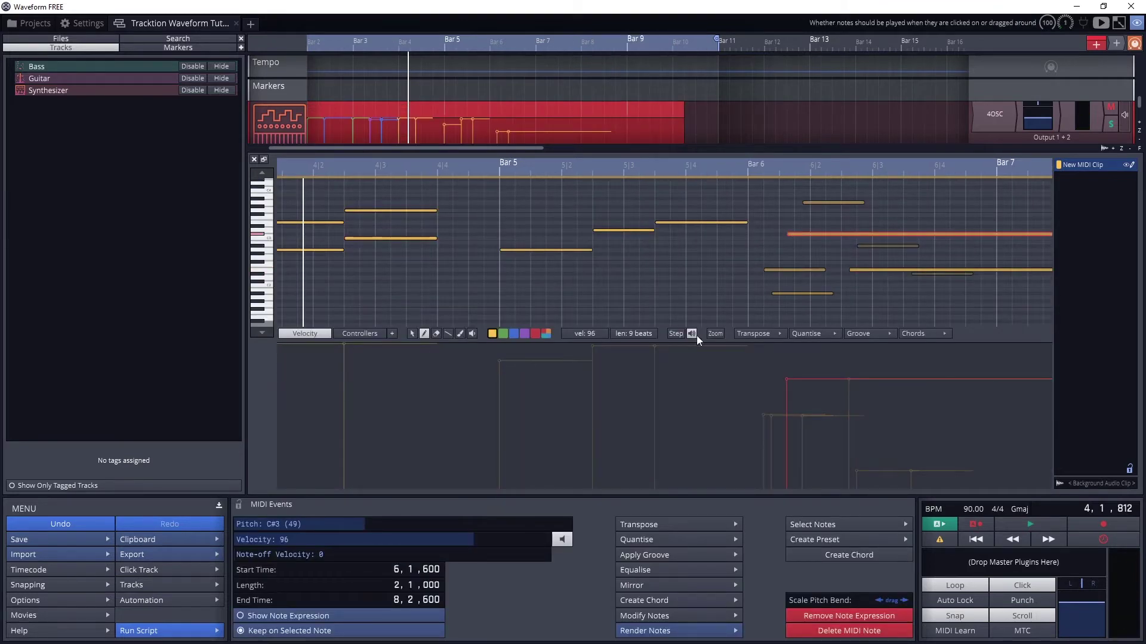
{"action": "left_click_drag", "start_coordinate": [316, 242], "coordinate": [416, 350]}
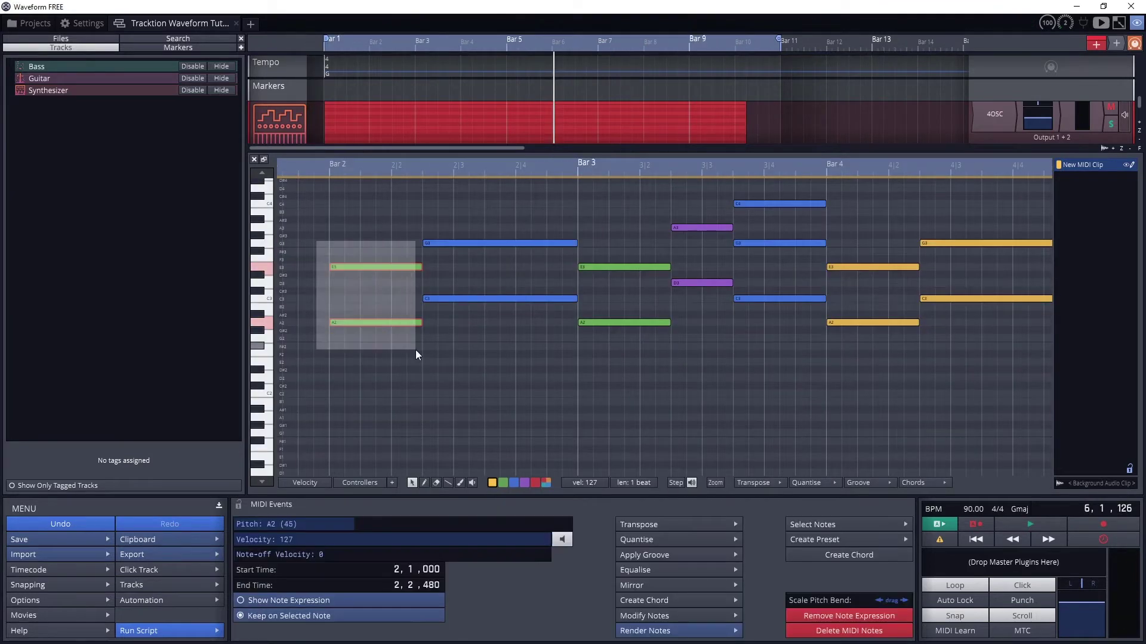
{"action": "left_click", "coordinate": [753, 483]}
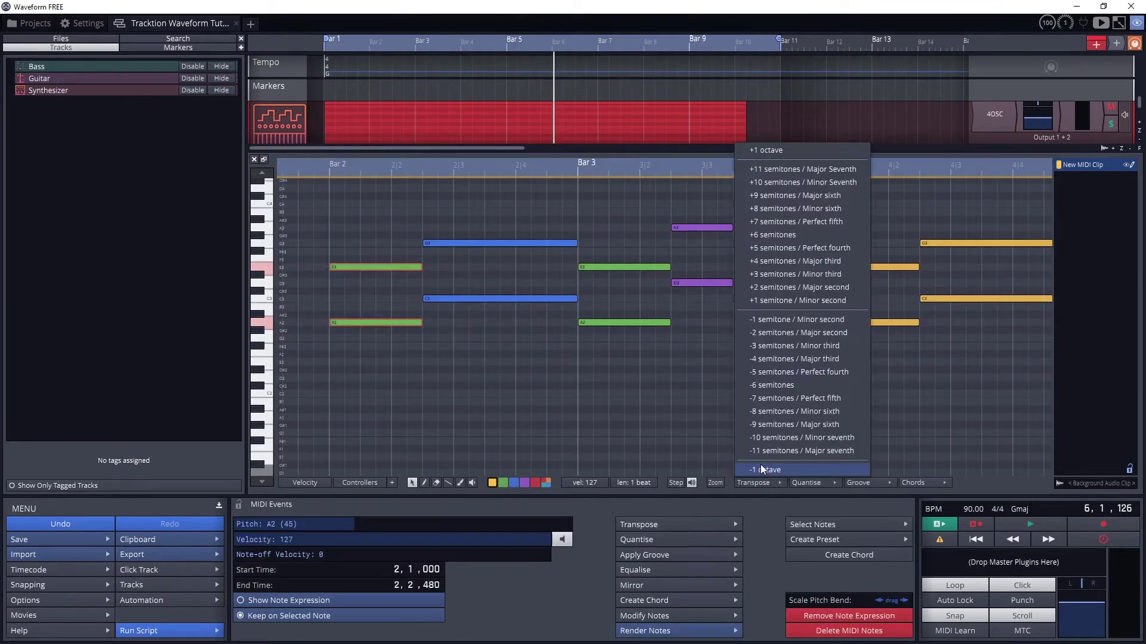
{"action": "left_click", "coordinate": [762, 470]}
{"action": "left_click", "coordinate": [370, 91]}
{"action": "key", "text": "space"}
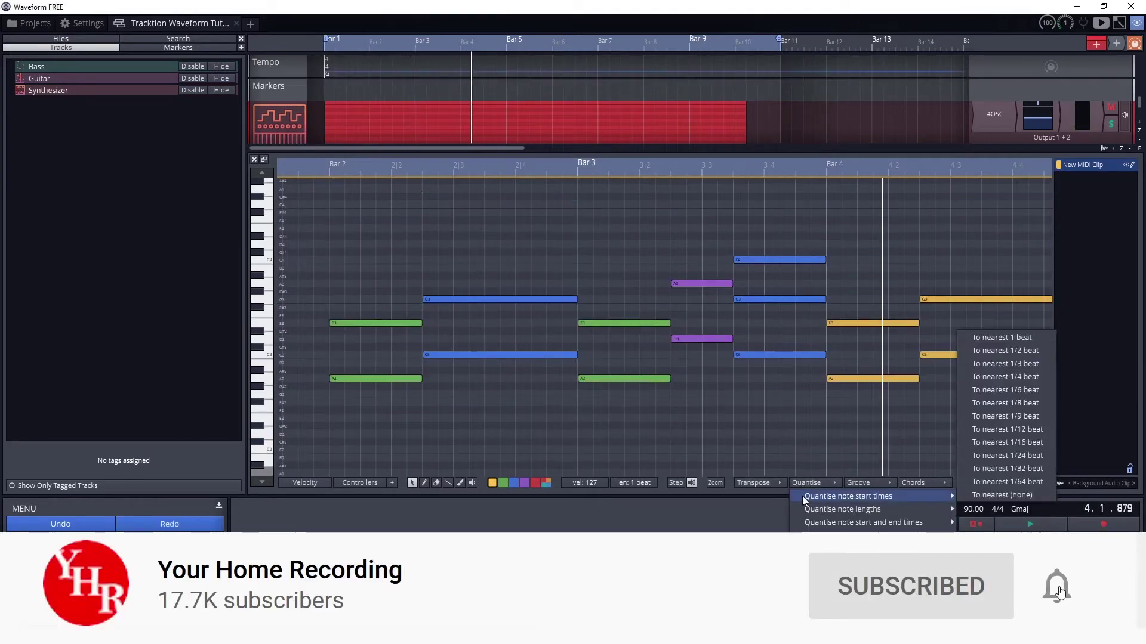
{"action": "left_click", "coordinate": [832, 483]}
{"action": "left_click", "coordinate": [907, 404]}
{"action": "left_click", "coordinate": [806, 483]}
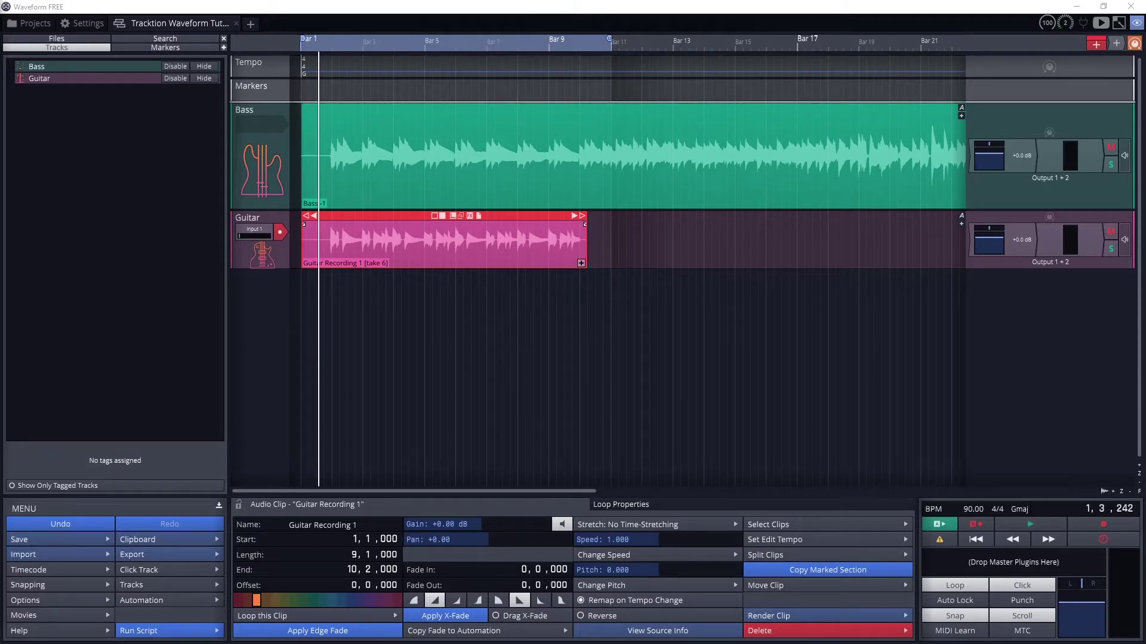
- Create a new track below the Guitar track, named Synthesizer, with the synthesizer keyboard icon
{"action": "right_click", "coordinate": [237, 306]}
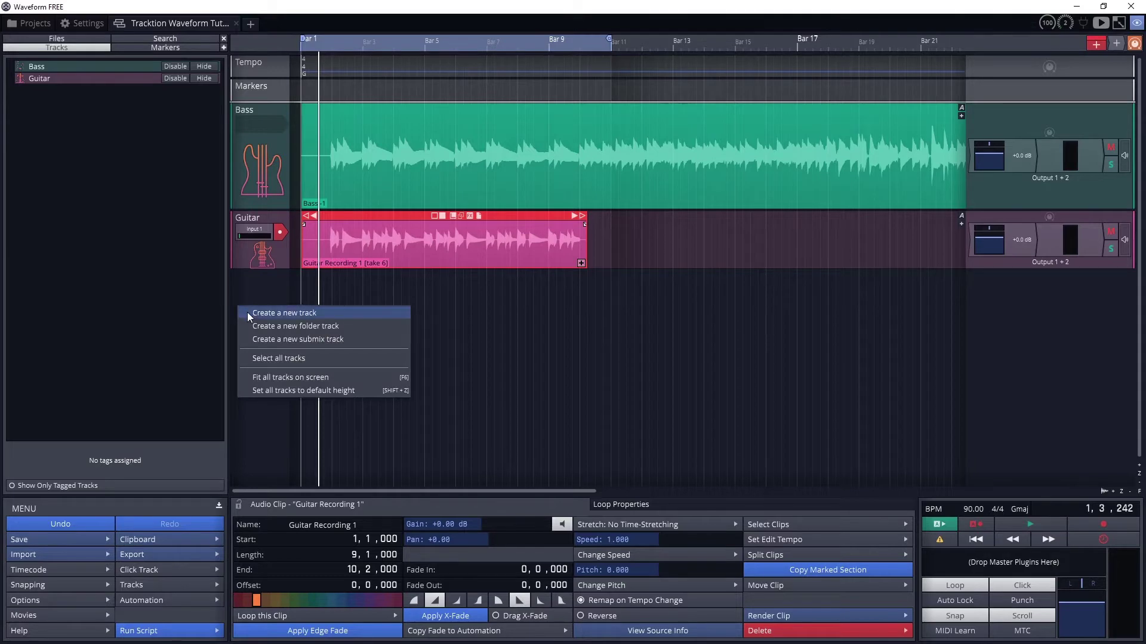
{"action": "left_click", "coordinate": [247, 312]}
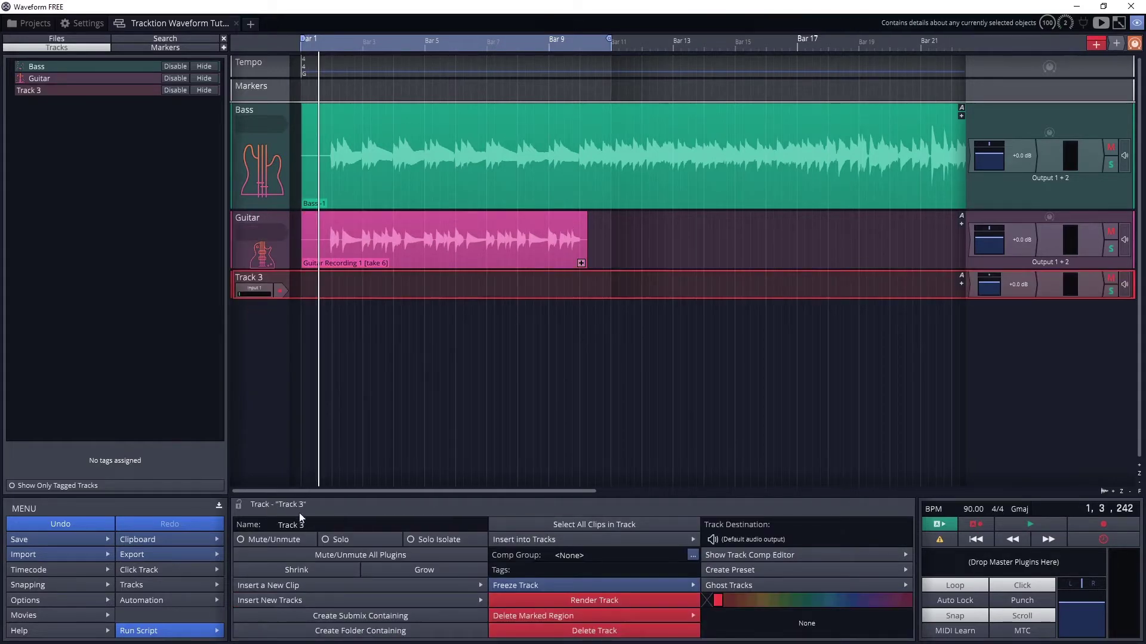
{"action": "key", "text": "ctrl+a"}
{"action": "key", "text": "BackSpace"}
{"action": "type", "text": "Sy"}
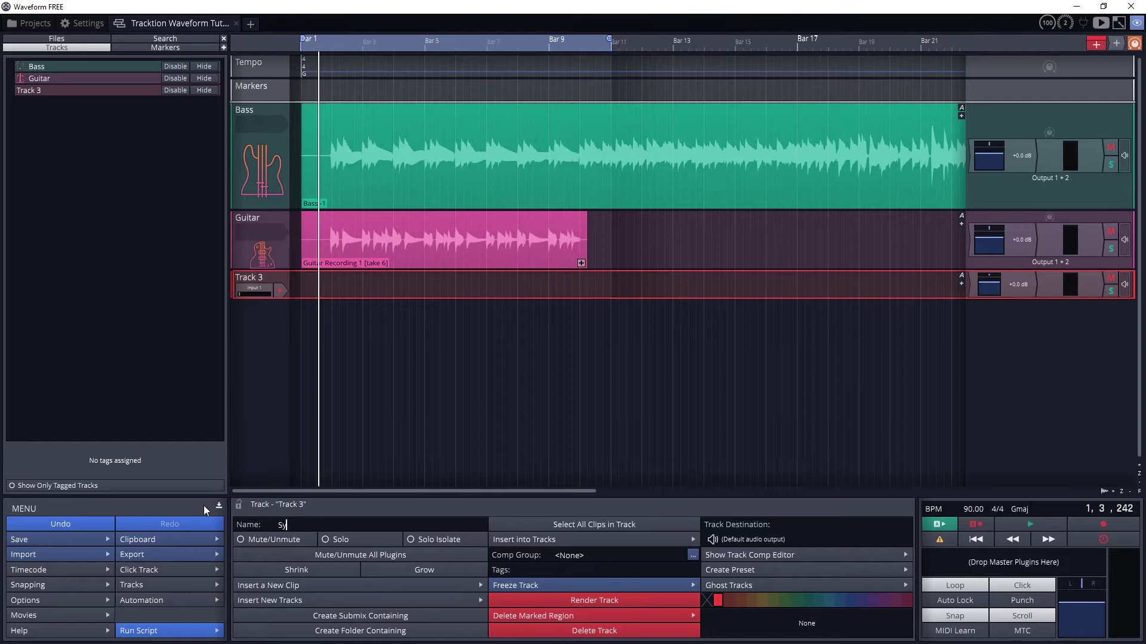
{"action": "type", "text": "nthesizer"}
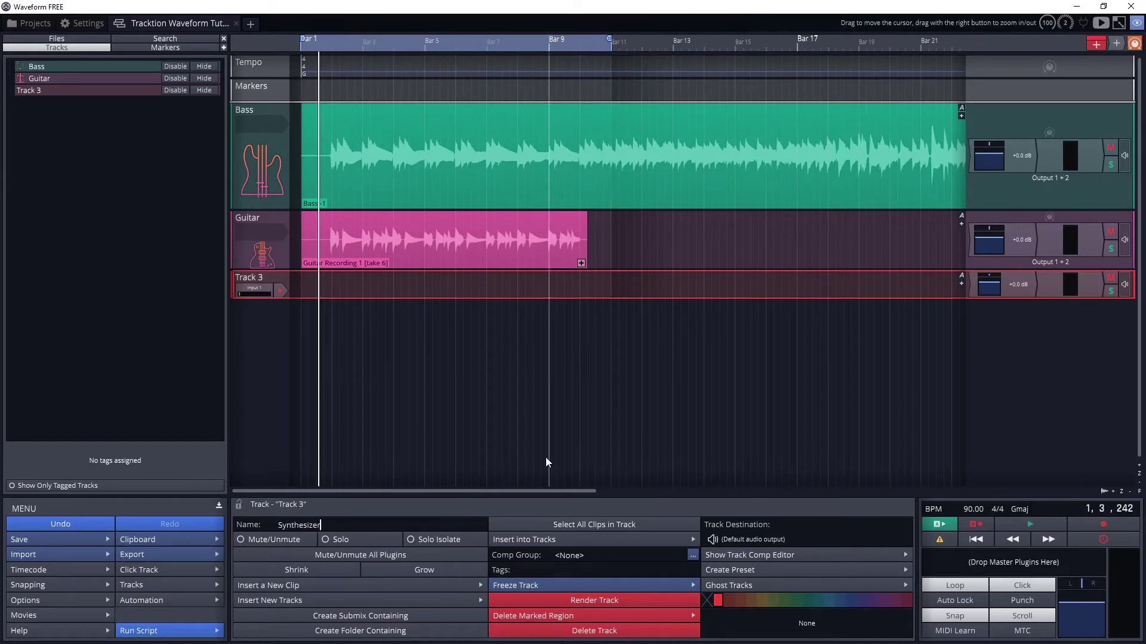
{"action": "left_click", "coordinate": [723, 625]}
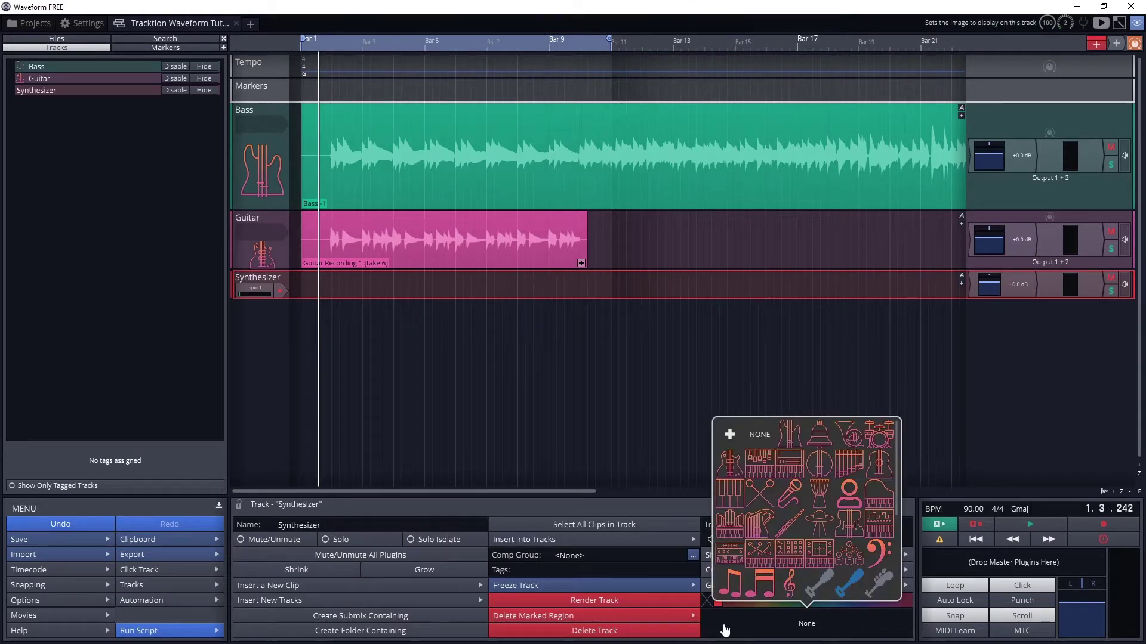
{"action": "left_click", "coordinate": [880, 525]}
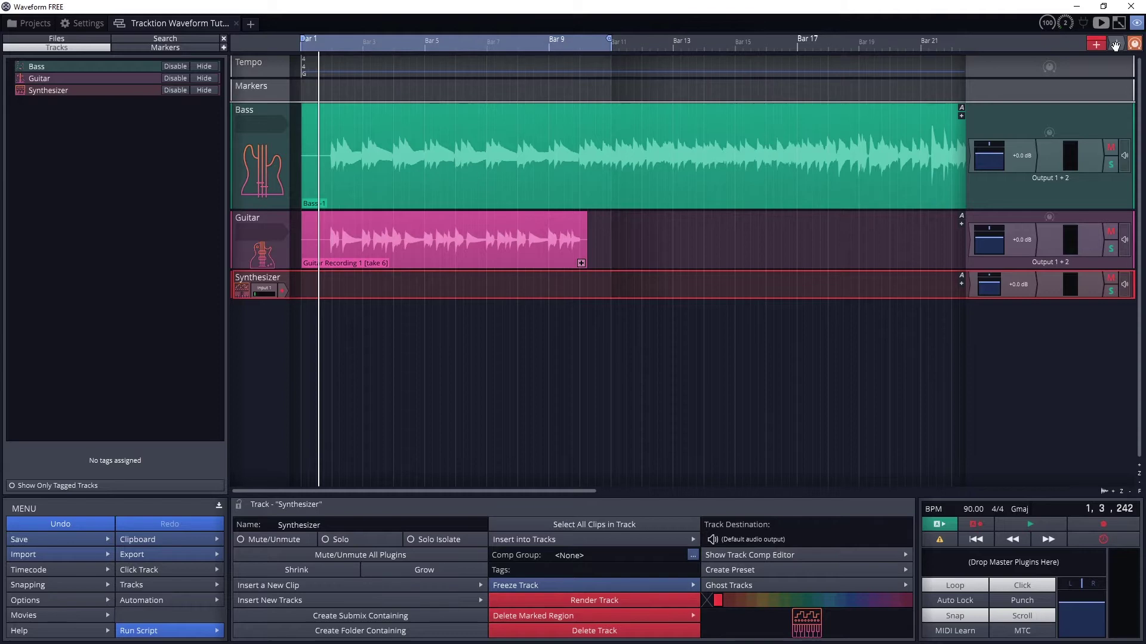
- Add the 4OSC instrument plugin to the Synthesizer track and load its Basic Poly preset
{"action": "left_click_drag", "start_coordinate": [1112, 47], "coordinate": [973, 289]}
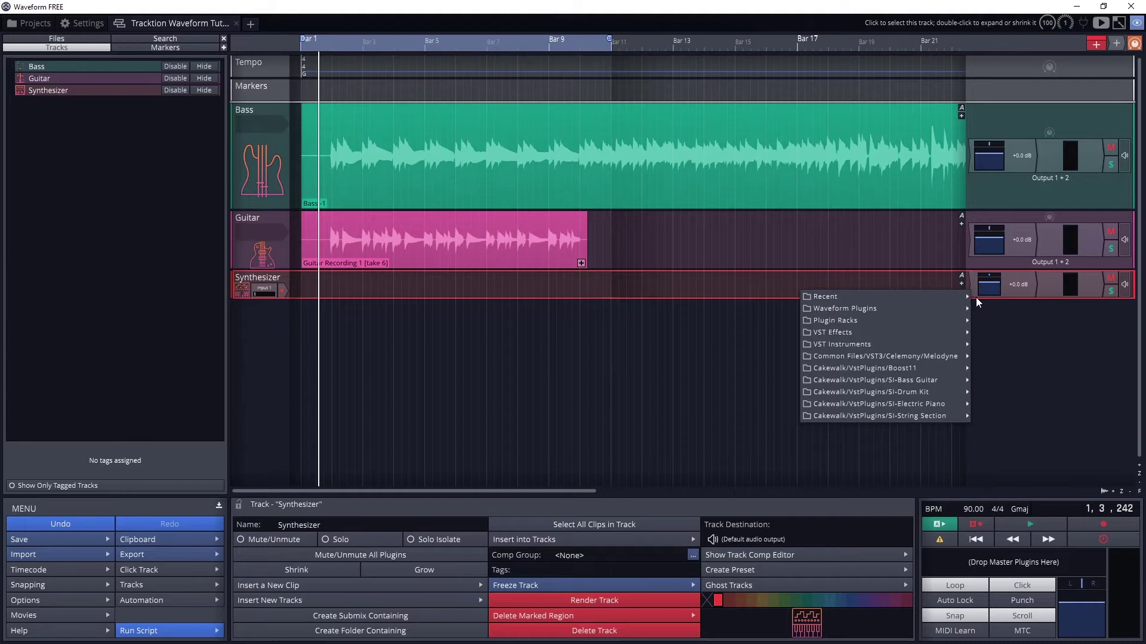
{"action": "mouse_move", "coordinate": [954, 309]}
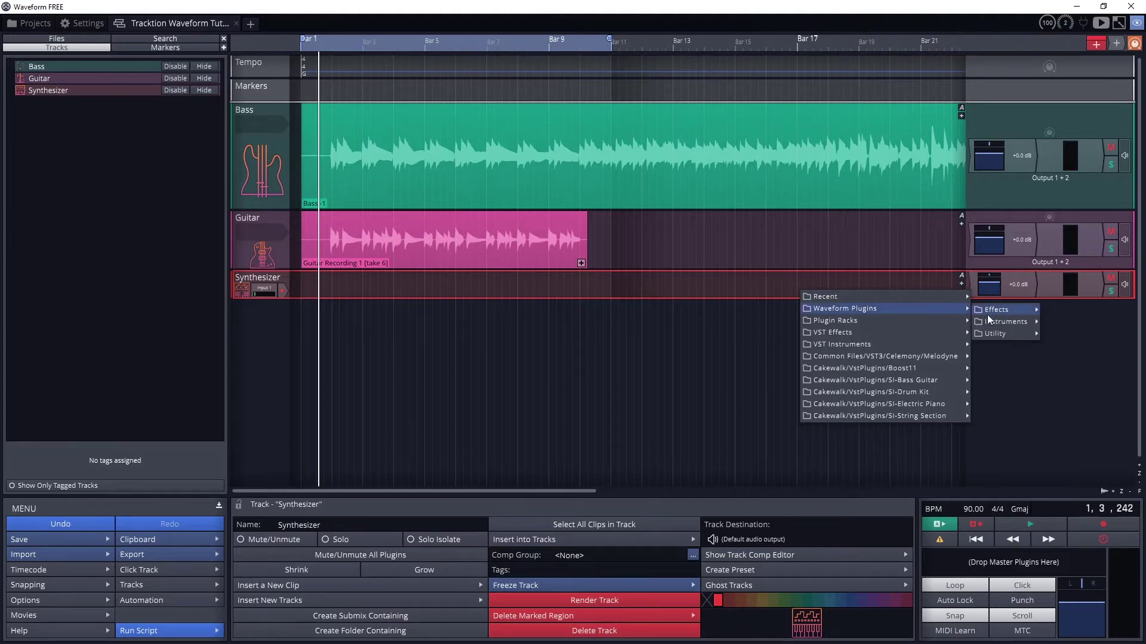
{"action": "mouse_move", "coordinate": [988, 317]}
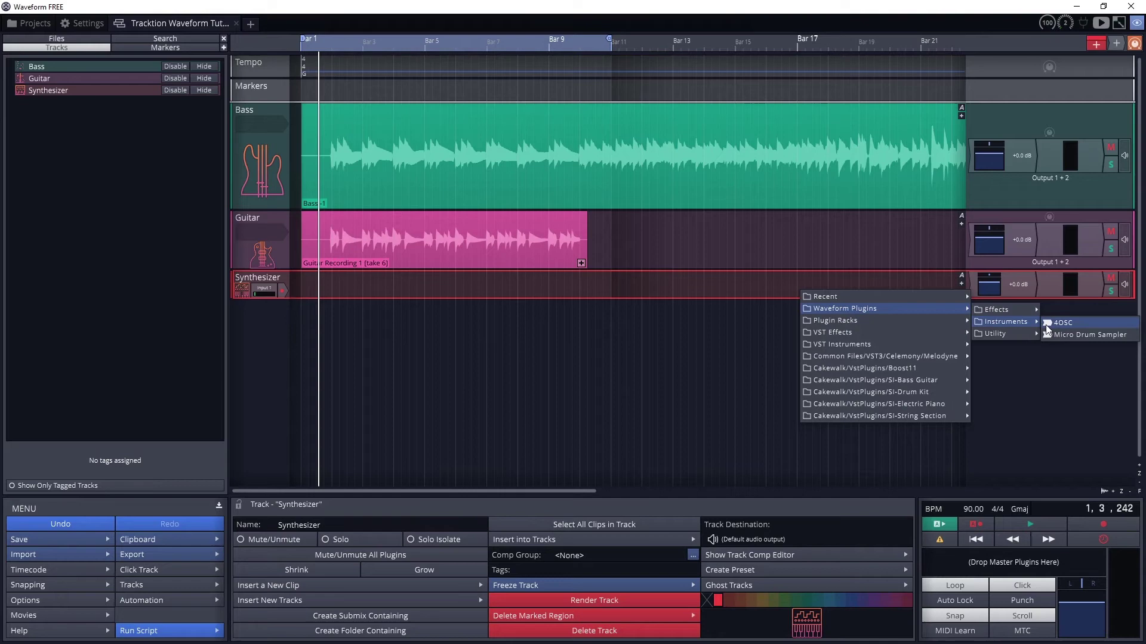
{"action": "left_click", "coordinate": [1047, 325]}
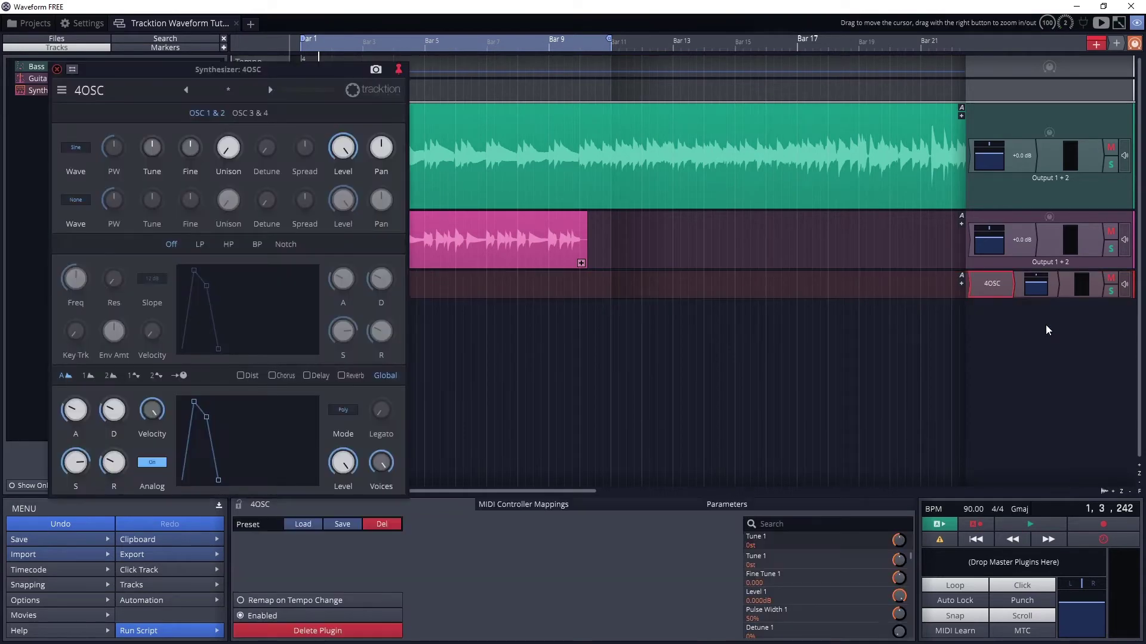
{"action": "left_click", "coordinate": [246, 95]}
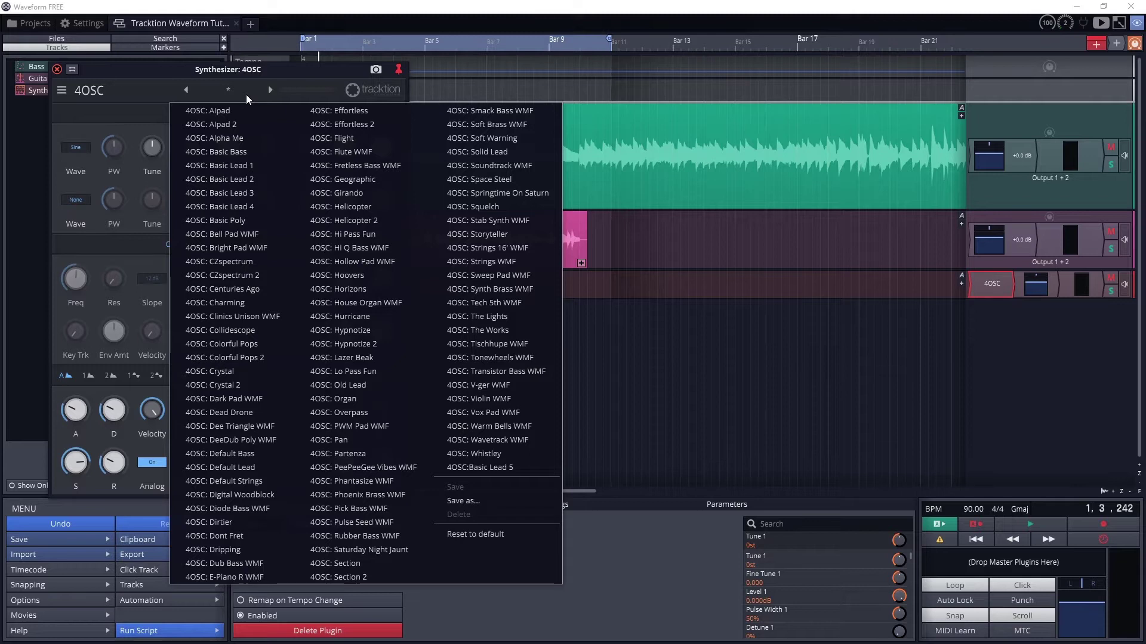
{"action": "left_click", "coordinate": [231, 221]}
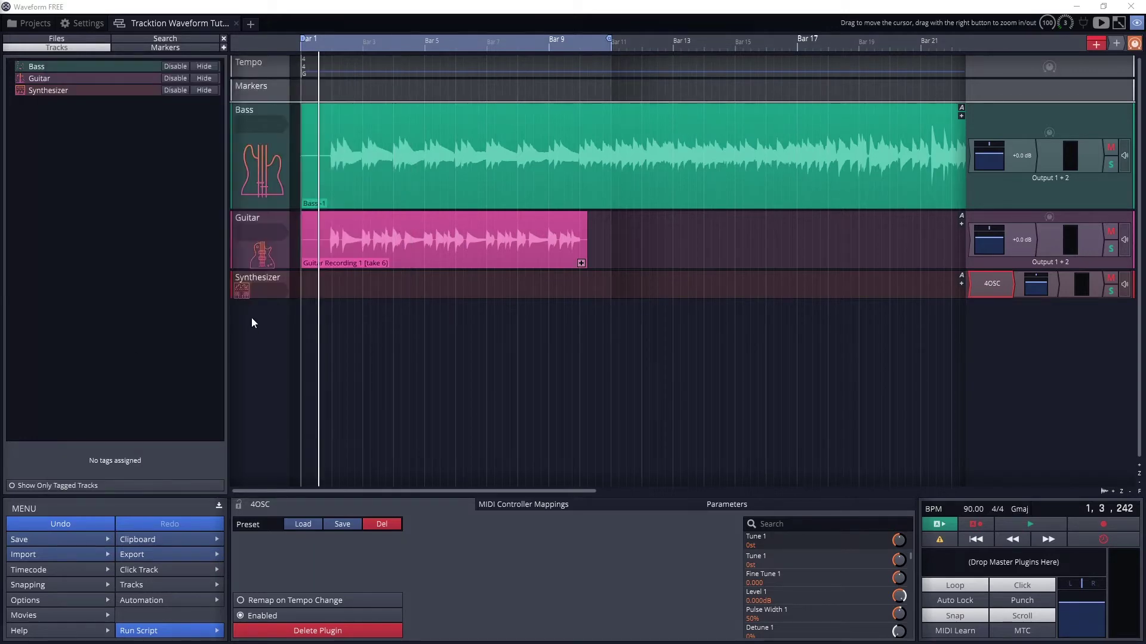
- Make the Synthesizer track taller and insert a new MIDI clip on it from the start of the timeline
{"action": "key", "text": "Home"}
{"action": "left_click", "coordinate": [273, 279]}
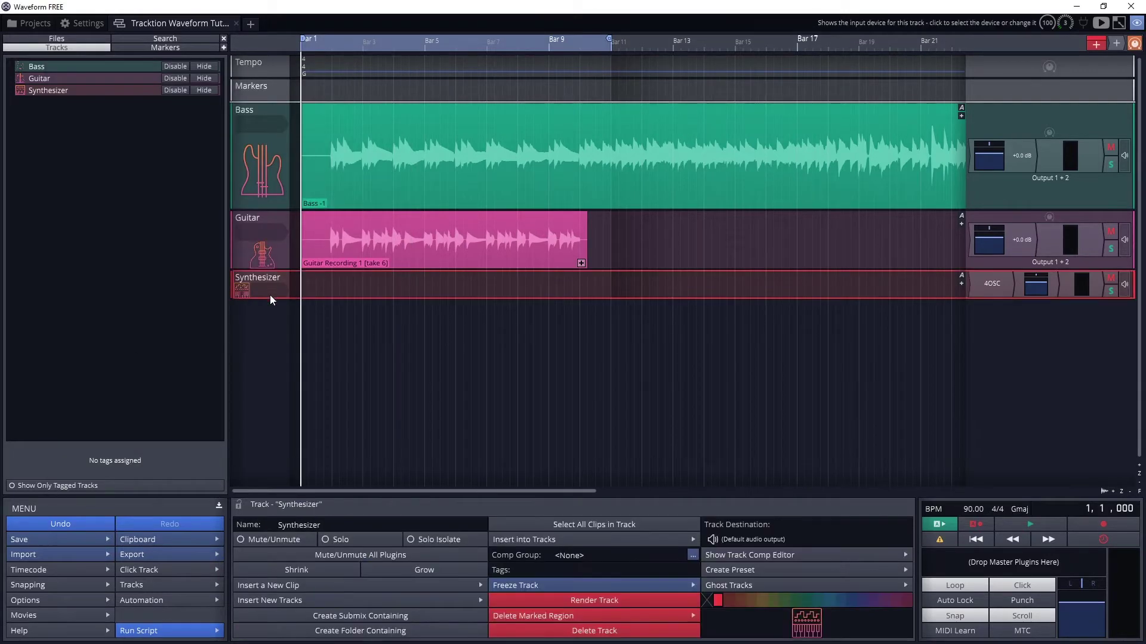
{"action": "left_click_drag", "start_coordinate": [269, 299], "coordinate": [267, 386]}
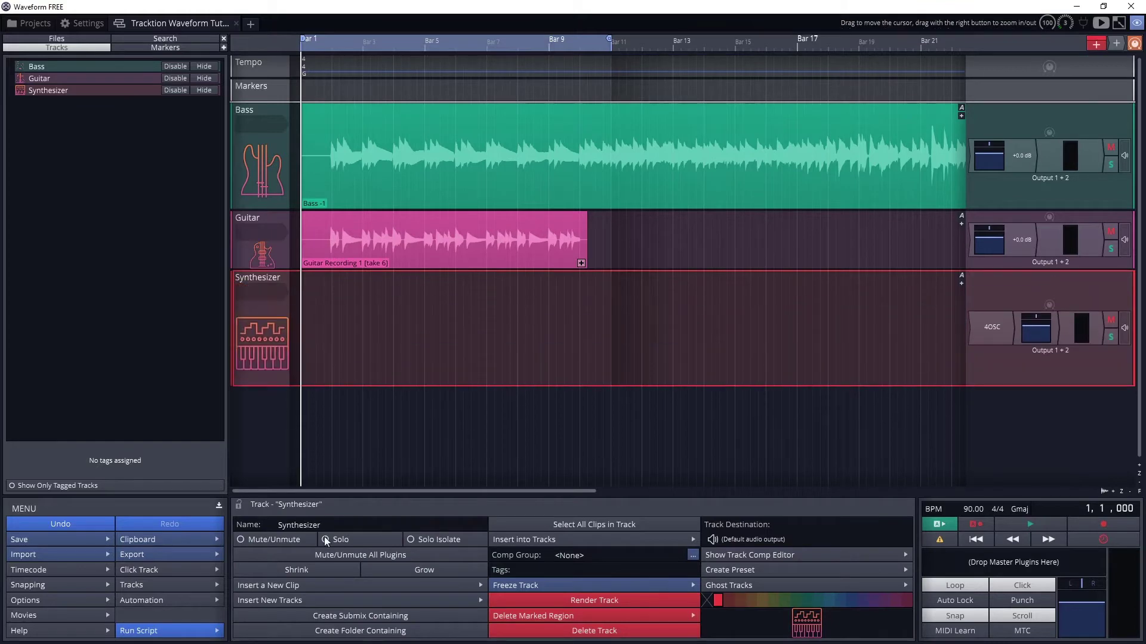
{"action": "left_click", "coordinate": [300, 585]}
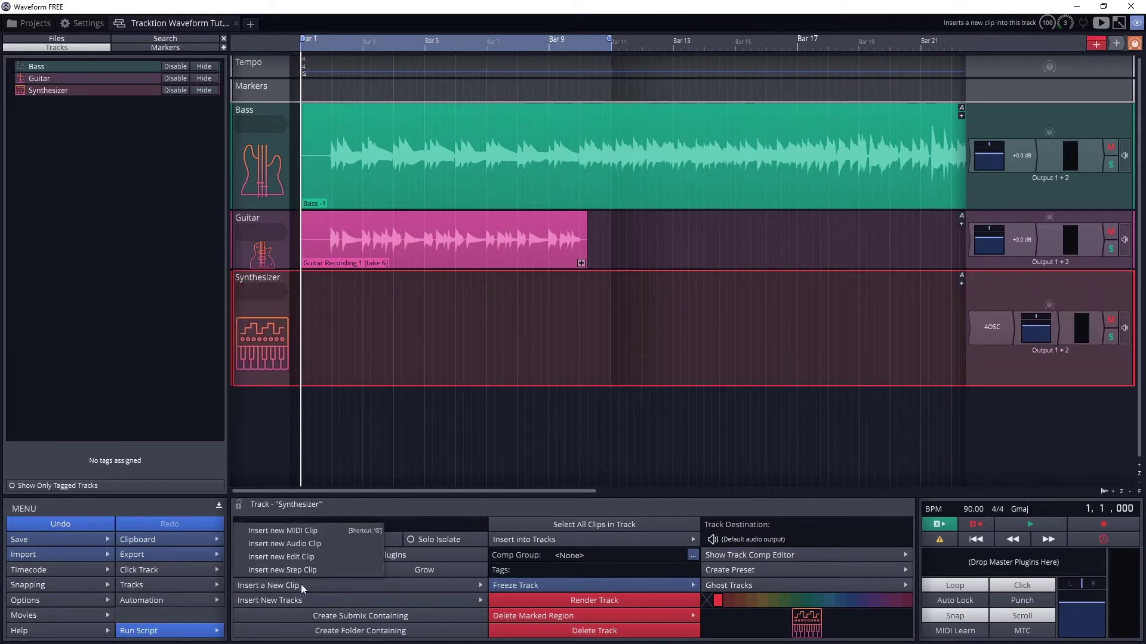
{"action": "left_click", "coordinate": [321, 530]}
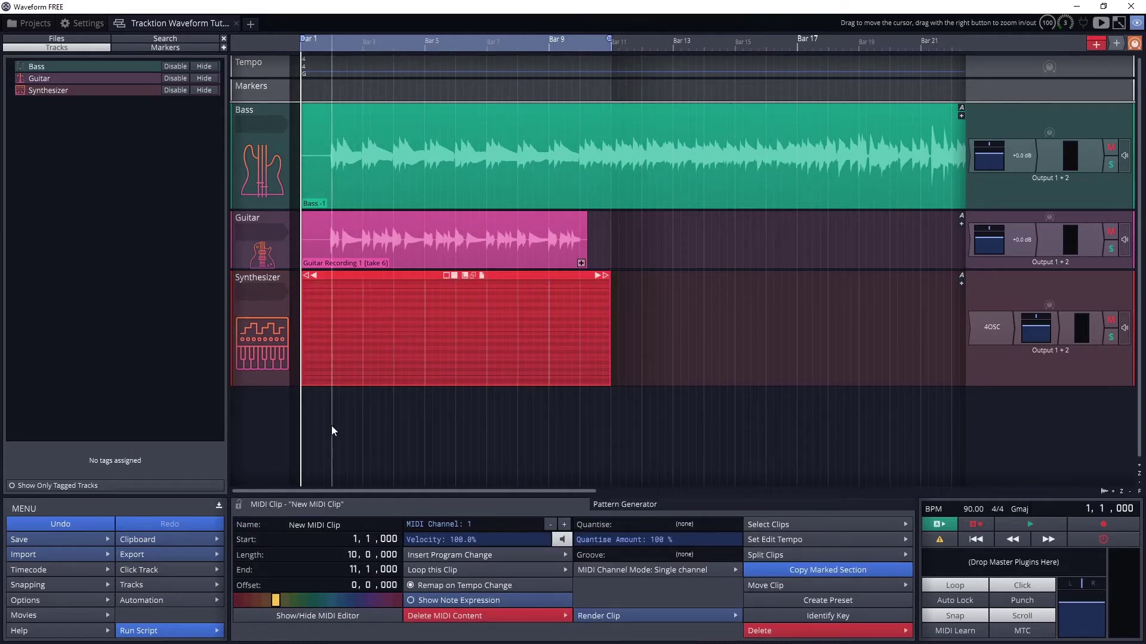
- Shorten the new MIDI clip so it ends with the guitar recording at 10,2,000, and open its MIDI editor
{"action": "double_click", "coordinate": [425, 309]}
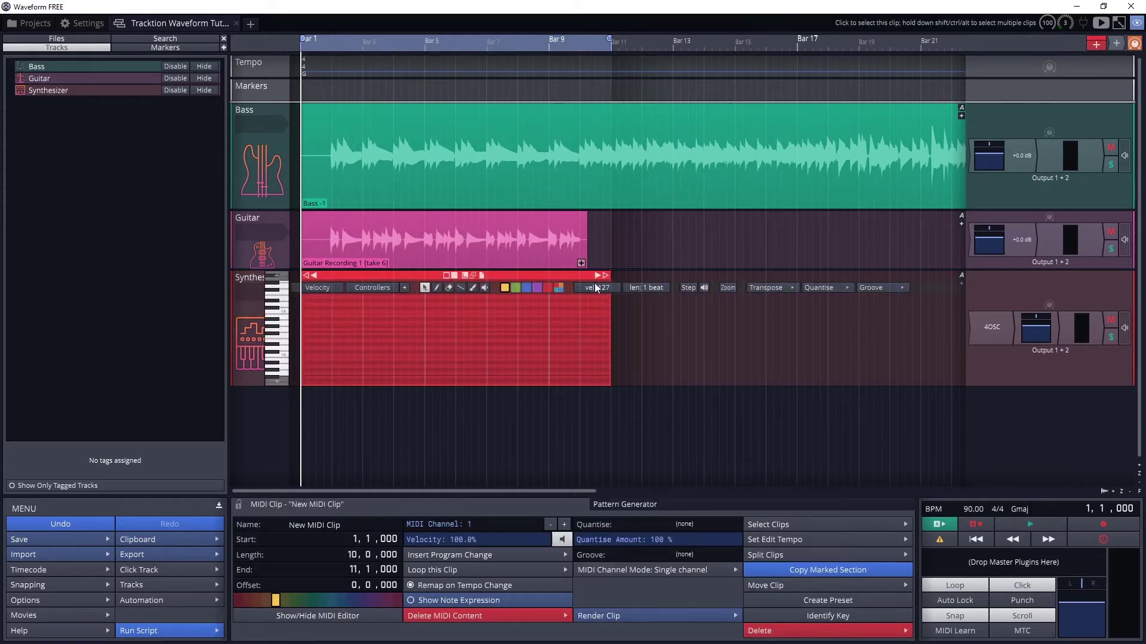
{"action": "mouse_move", "coordinate": [606, 275]}
{"action": "left_mouse_down"}
{"action": "mouse_move", "coordinate": [692, 278]}
{"action": "mouse_move", "coordinate": [584, 278]}
{"action": "left_mouse_up"}
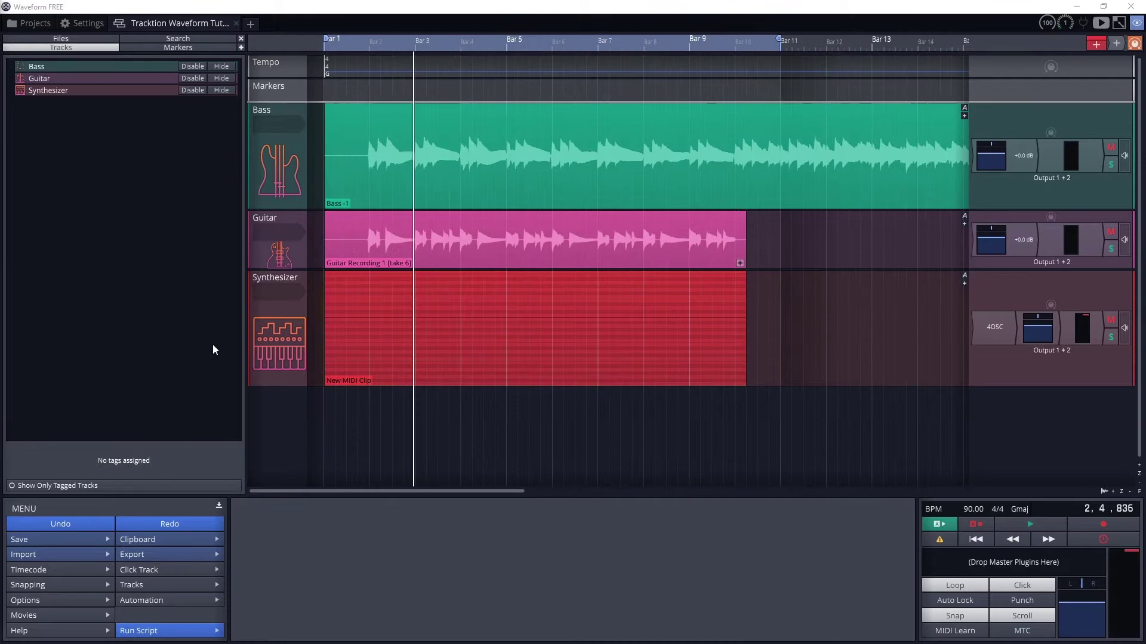
{"action": "double_click", "coordinate": [361, 276]}
{"action": "left_click", "coordinate": [361, 275]}
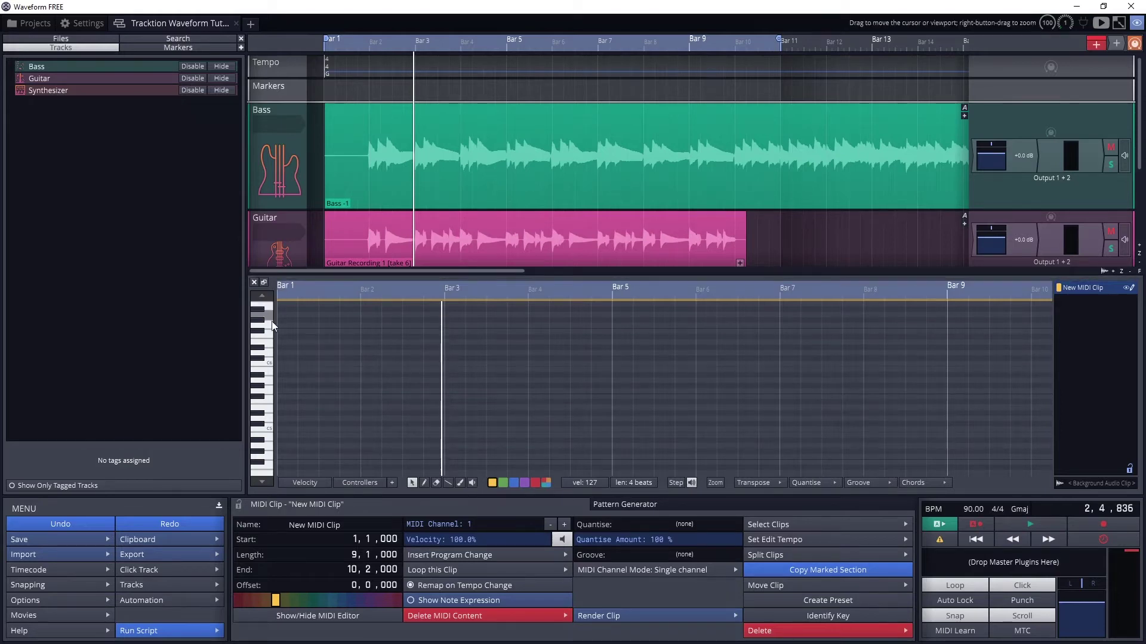
- Audition low and high notes of the synthesizer on the MIDI editor's piano keyboard
{"action": "left_click", "coordinate": [268, 343]}
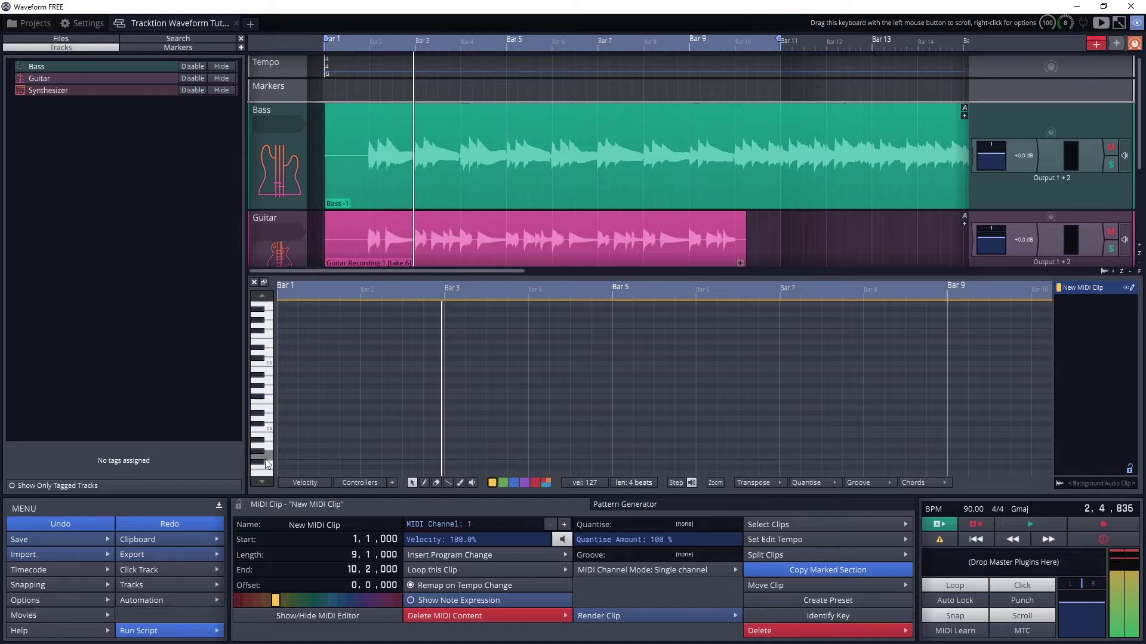
{"action": "scroll", "coordinate": [266, 443], "scroll_direction": "down", "scroll_amount": 5}
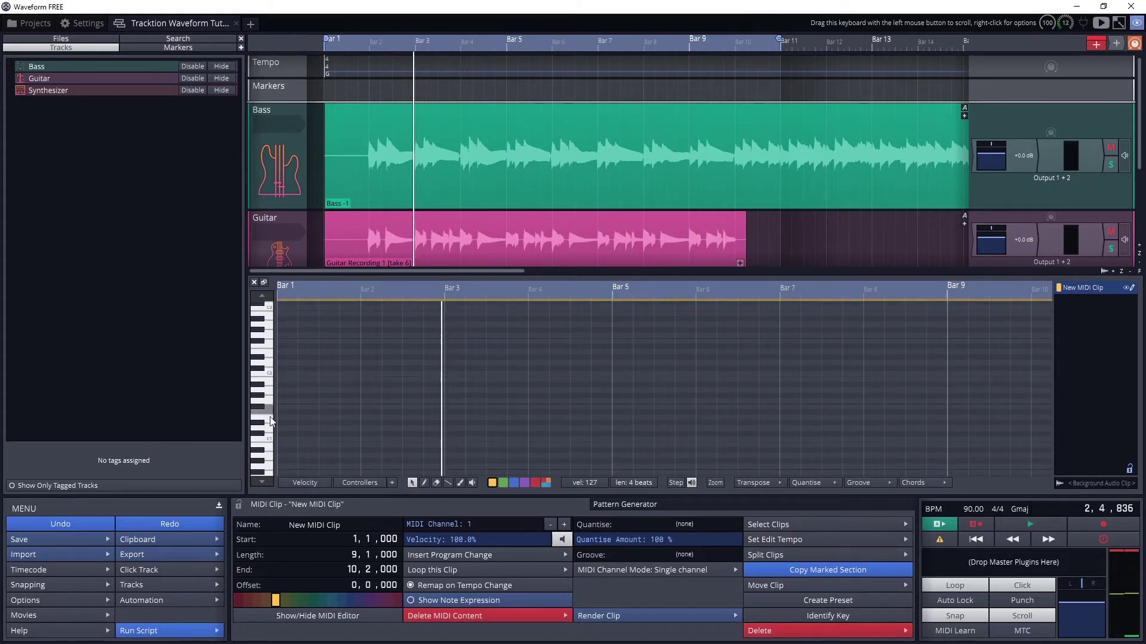
{"action": "left_click", "coordinate": [269, 457]}
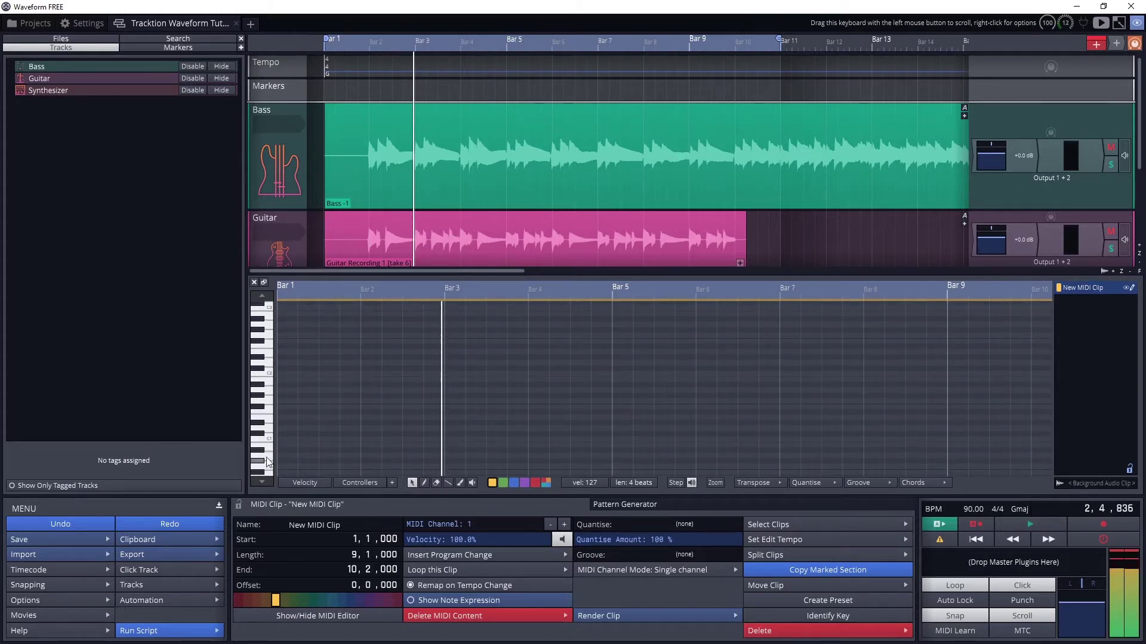
{"action": "left_click", "coordinate": [267, 329]}
{"action": "left_click_drag", "start_coordinate": [268, 329], "coordinate": [378, 446]}
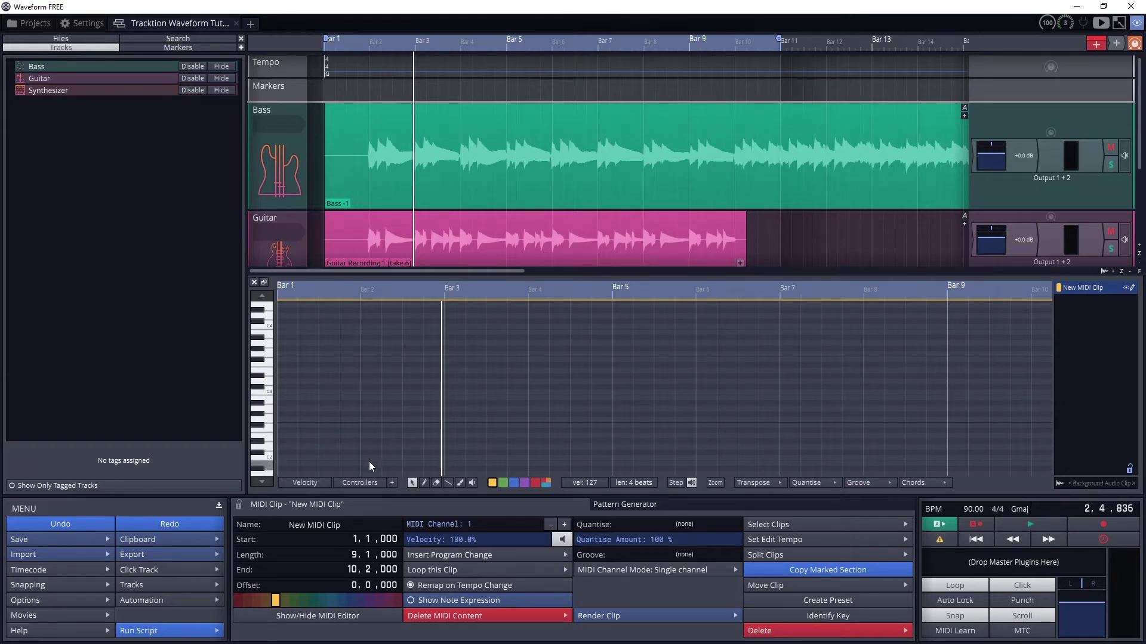
- Enlarge the MIDI editor pane up to the Bass track, and close and reopen the editor for the synthesizer clip
{"action": "left_click_drag", "start_coordinate": [503, 284], "coordinate": [515, 152]}
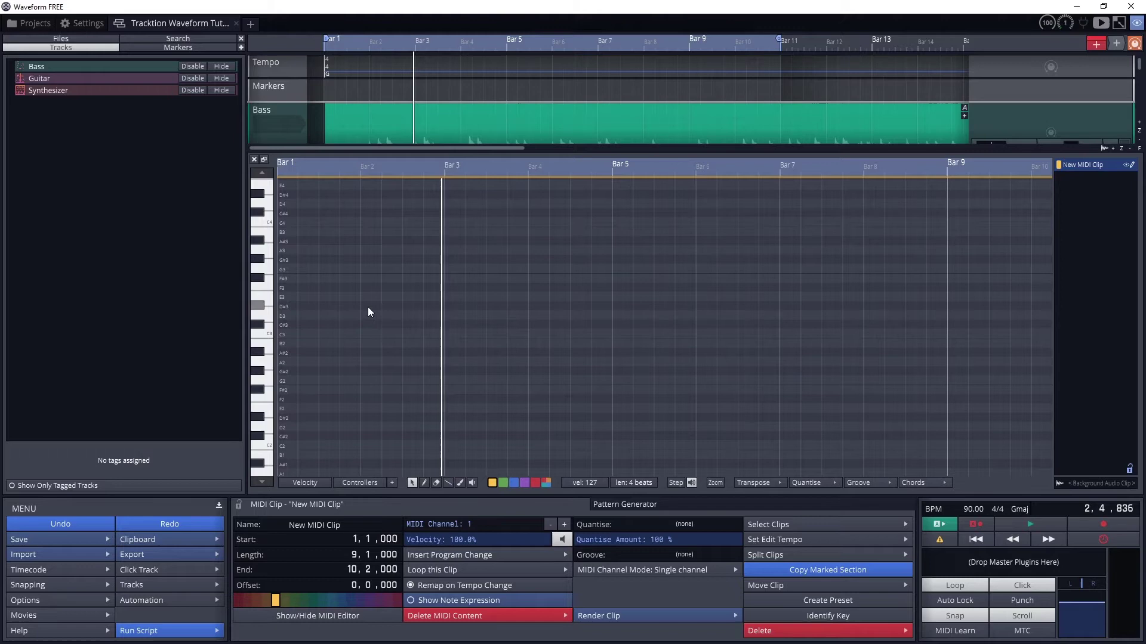
{"action": "left_click", "coordinate": [254, 159]}
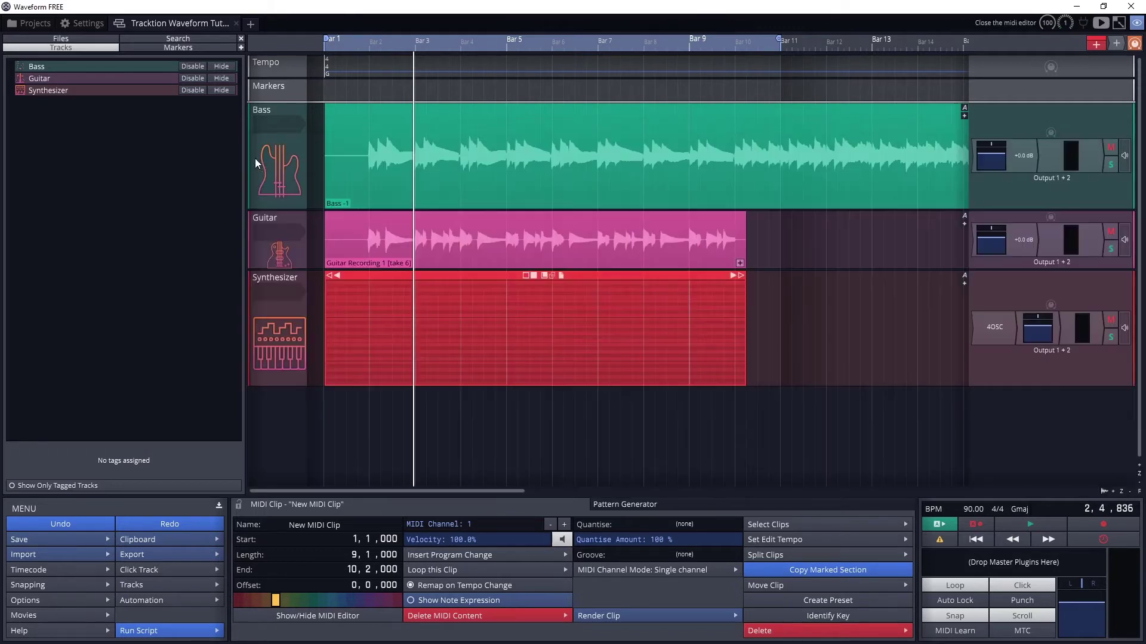
{"action": "double_click", "coordinate": [377, 275]}
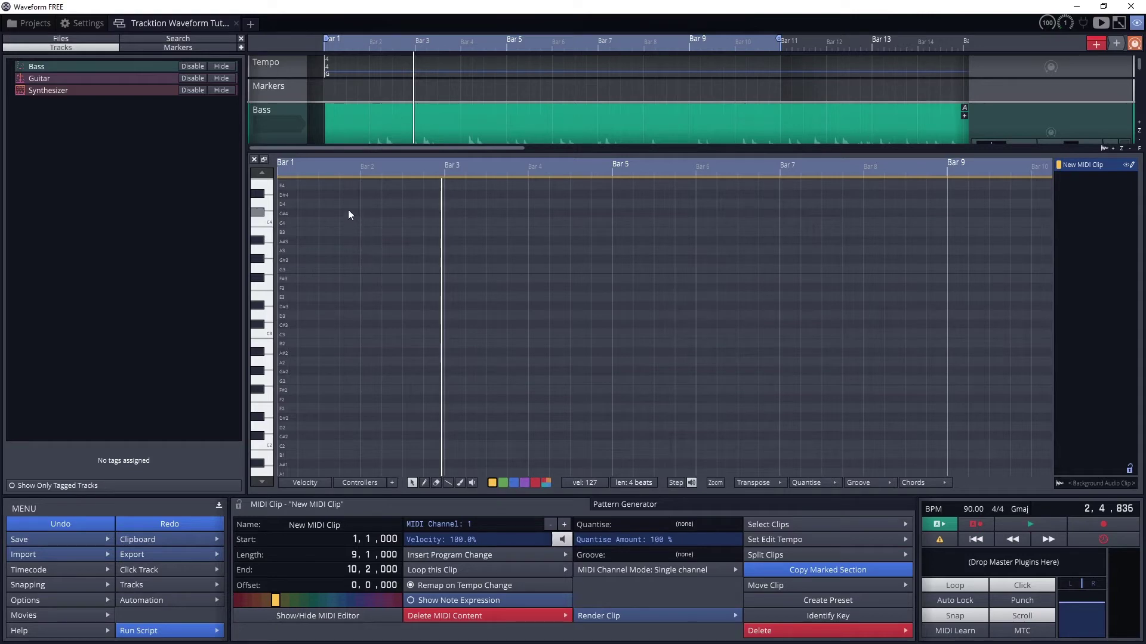
- Try out the MIDI editor's view controls by shifting the visible note range and zooming out the timeline past bar 15
{"action": "left_click_drag", "start_coordinate": [256, 173], "coordinate": [253, 216]}
{"action": "scroll", "coordinate": [329, 217], "scroll_direction": "down", "scroll_amount": 4}
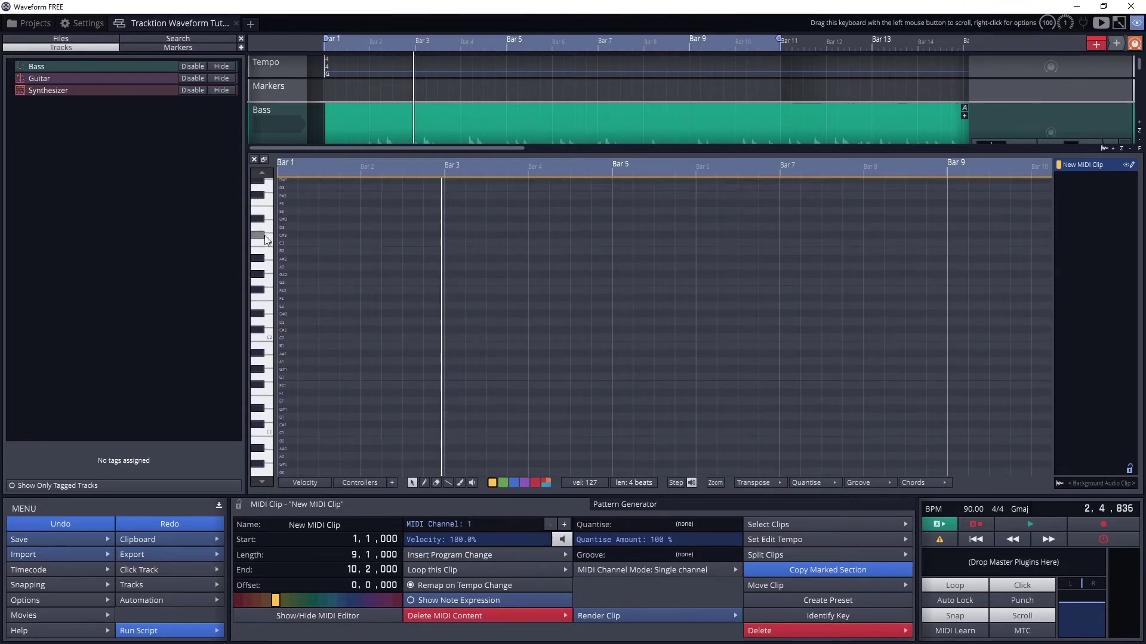
{"action": "scroll", "coordinate": [267, 240], "scroll_direction": "up", "scroll_amount": 2}
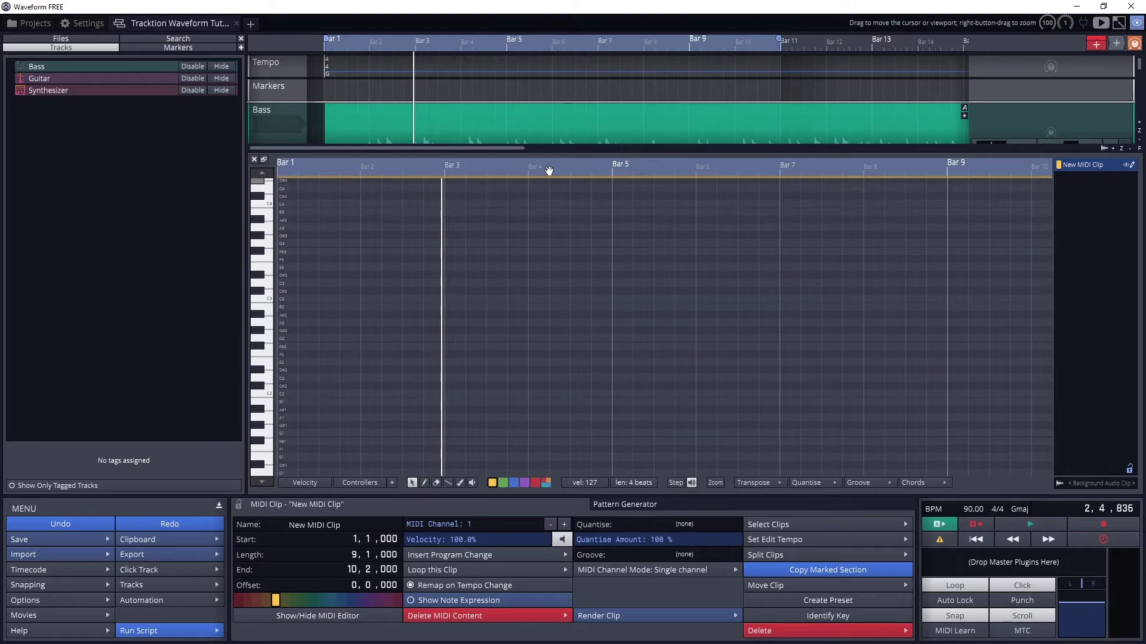
{"action": "scroll", "coordinate": [548, 171], "scroll_direction": "down", "scroll_amount": 5}
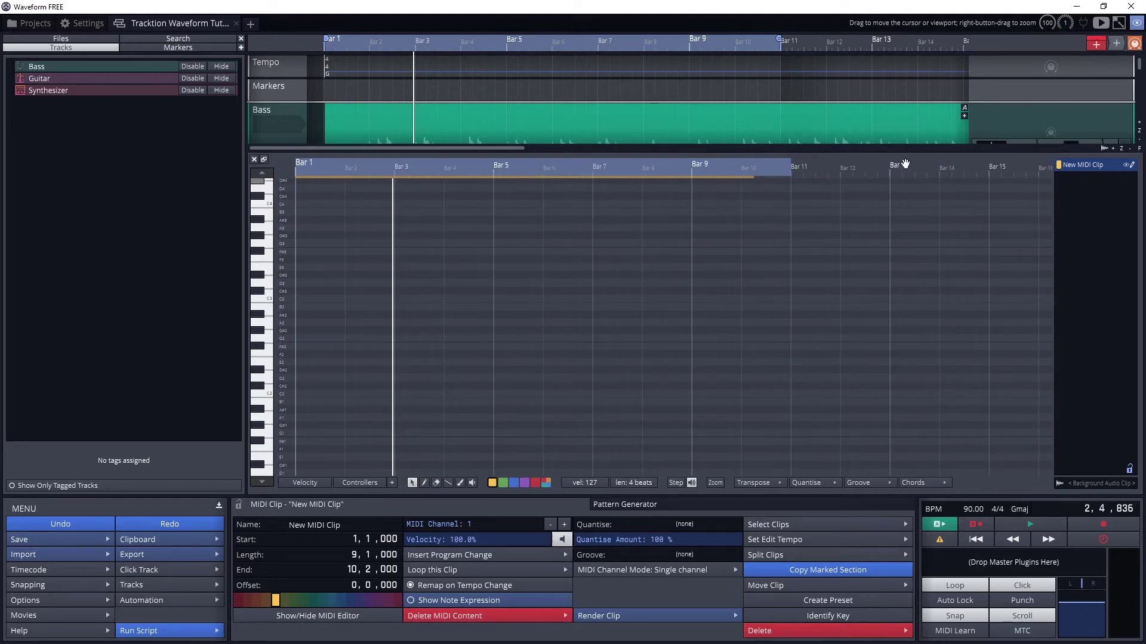
- Select the A2 note at the start of bar 2, select all notes in bars 2 and 3 together, and clear the selection
{"action": "left_click_drag", "start_coordinate": [895, 171], "coordinate": [943, 148]}
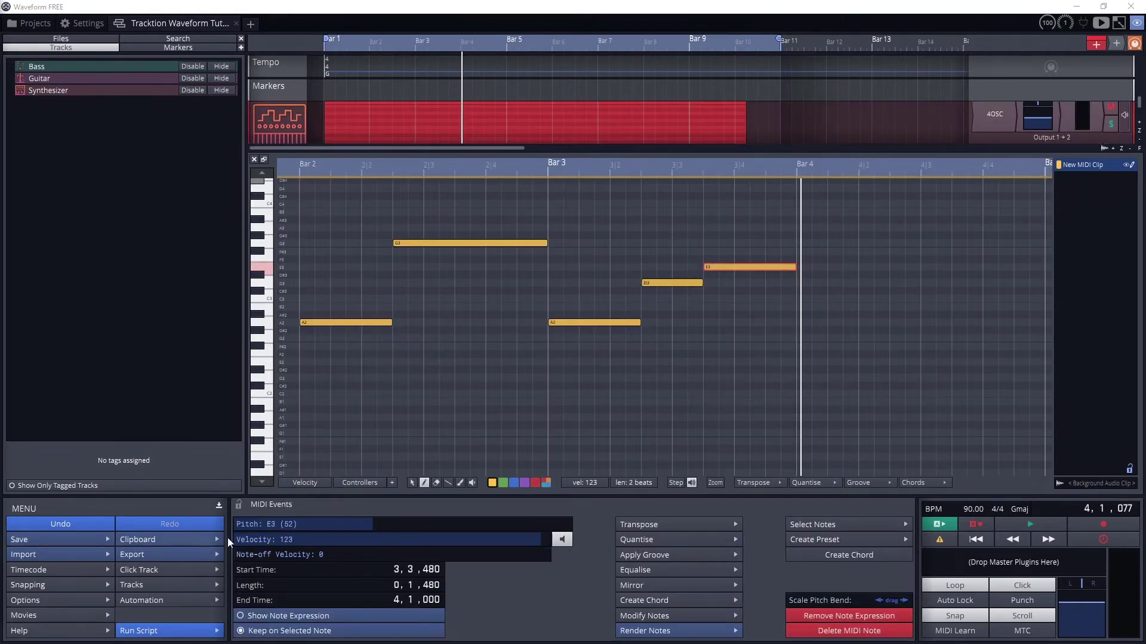
{"action": "left_click", "coordinate": [411, 483]}
{"action": "mouse_move", "coordinate": [345, 322]}
{"action": "left_mouse_down"}
{"action": "mouse_move", "coordinate": [360, 324]}
{"action": "mouse_move", "coordinate": [343, 324]}
{"action": "left_mouse_up"}
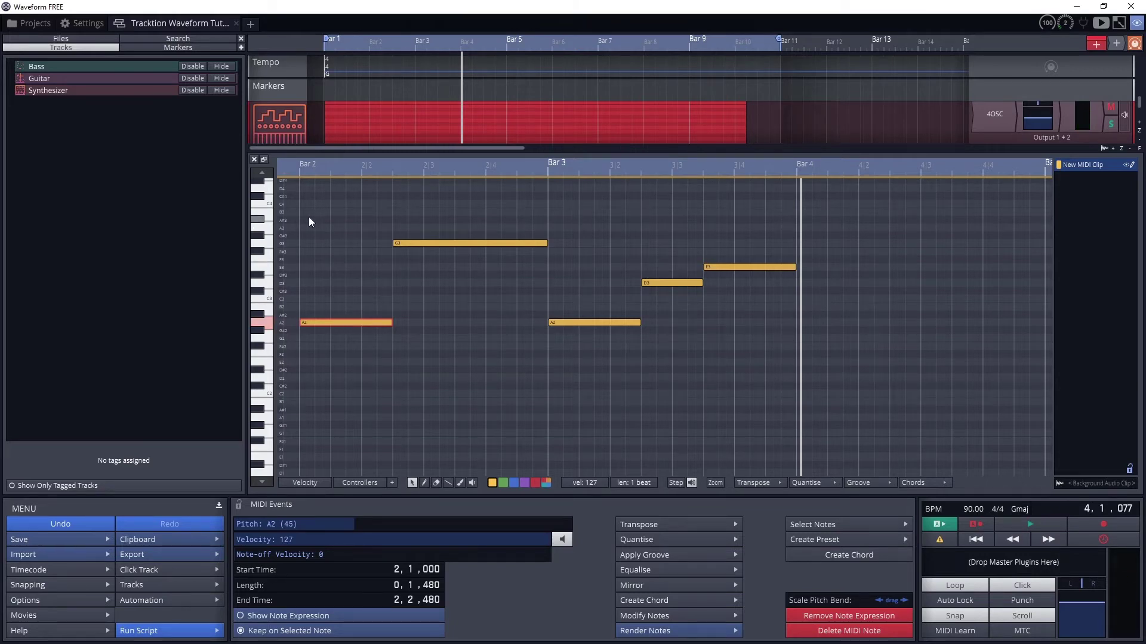
{"action": "left_click_drag", "start_coordinate": [309, 217], "coordinate": [800, 372]}
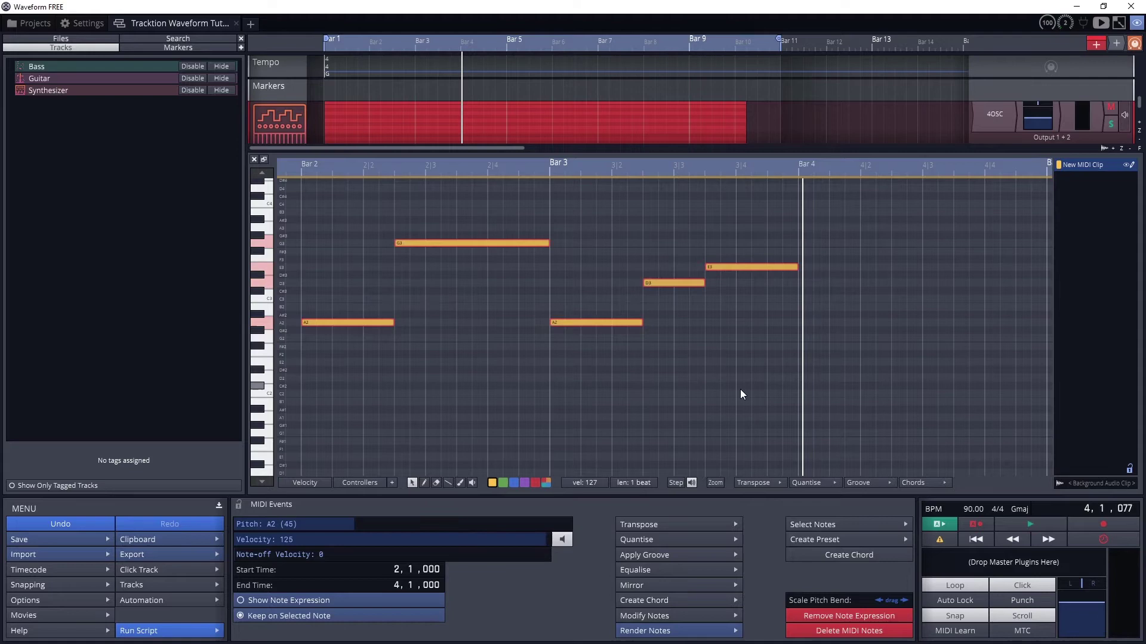
{"action": "left_click_drag", "start_coordinate": [617, 326], "coordinate": [619, 324]}
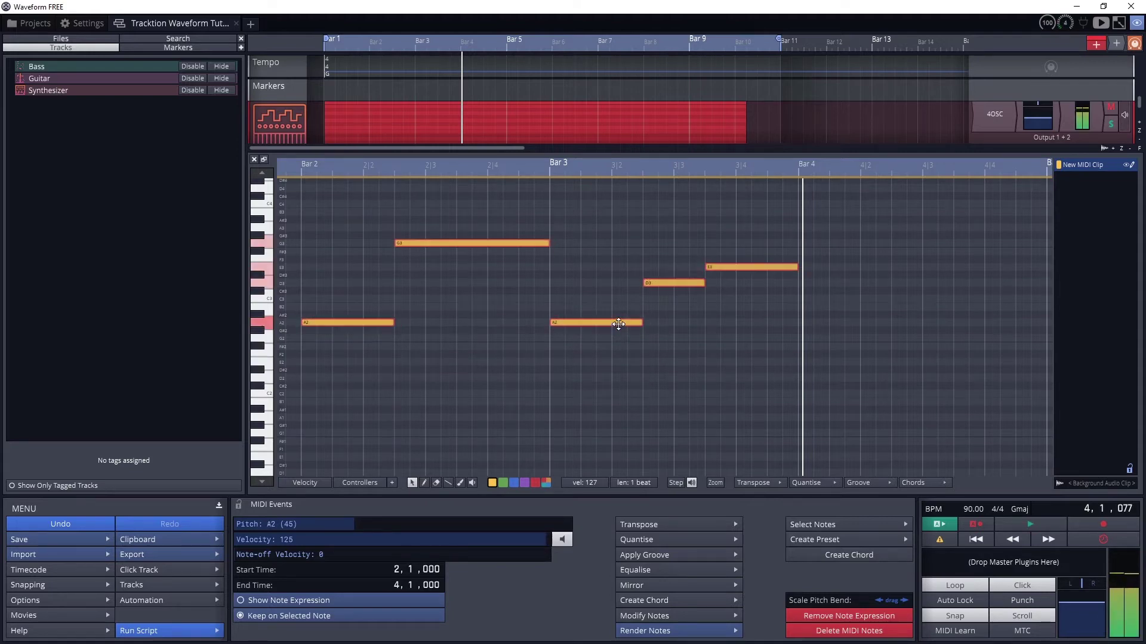
{"action": "left_click", "coordinate": [389, 357]}
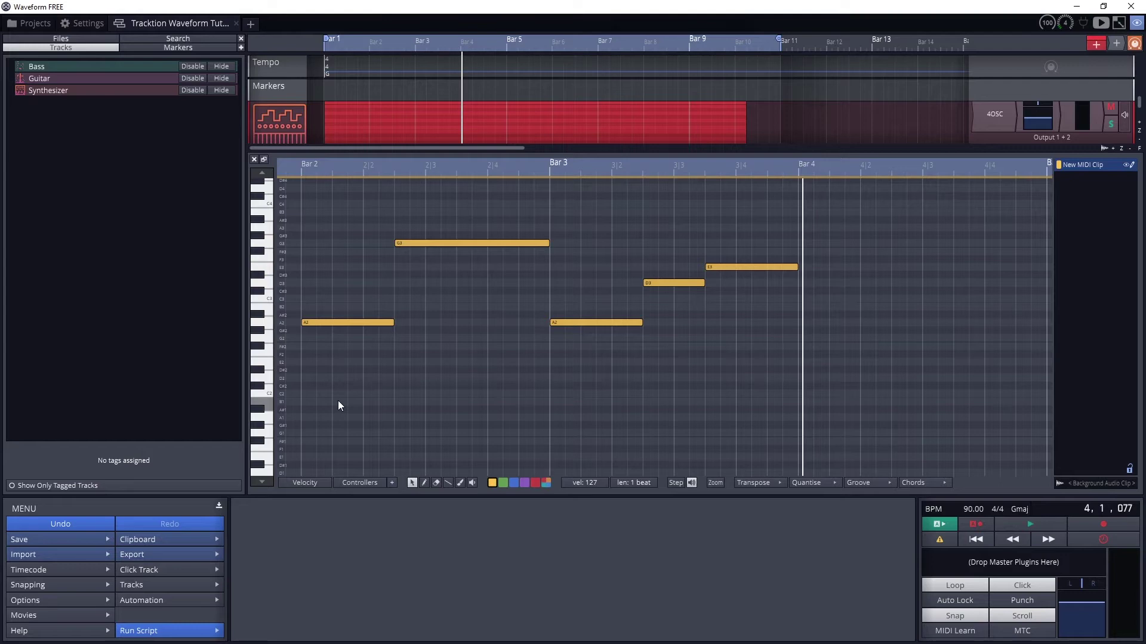
- Draw an A2 note from 4,1,000 to 4,2,480 and a G3 note after it up to the end of bar 4
{"action": "left_click", "coordinate": [424, 482]}
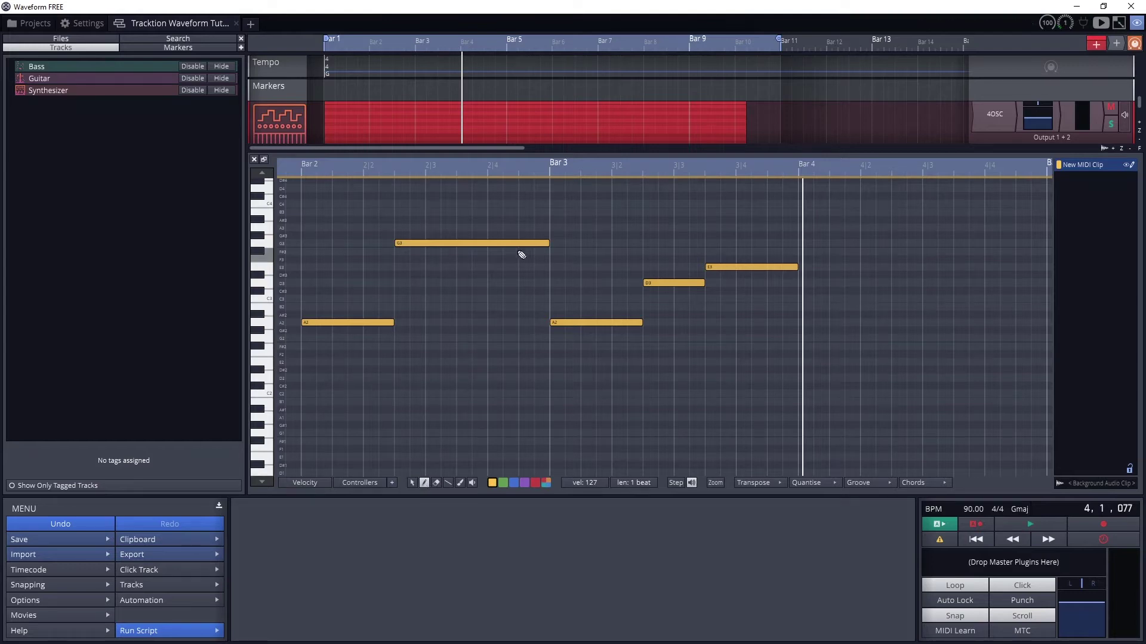
{"action": "left_click", "coordinate": [800, 324]}
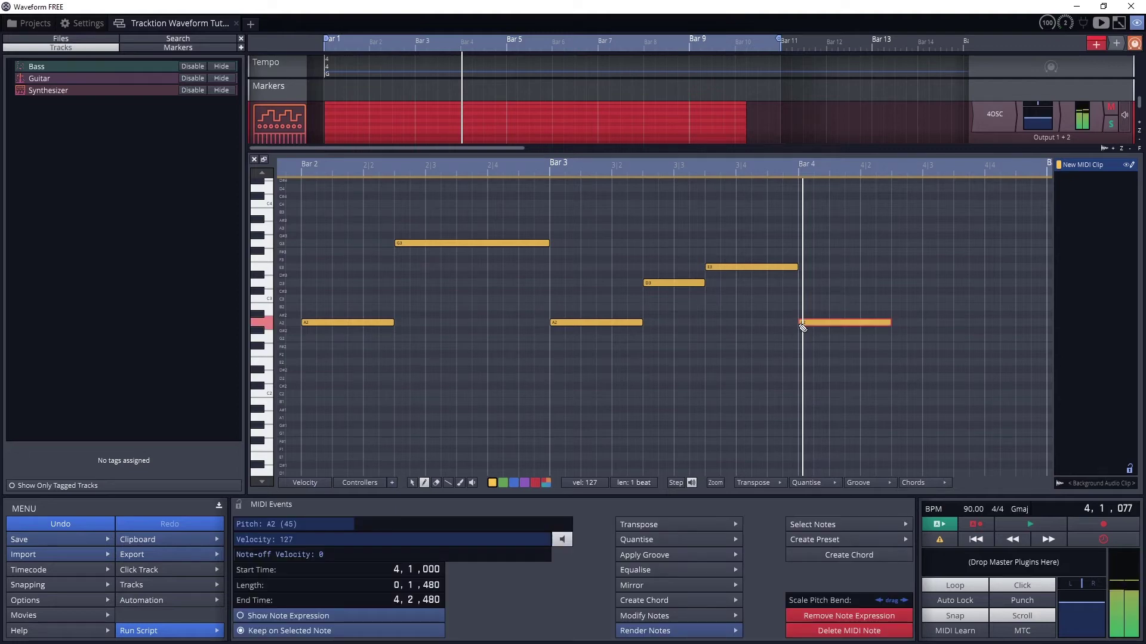
{"action": "left_click_drag", "start_coordinate": [893, 243], "coordinate": [1045, 243]}
- Draw A2, D3 and E3 notes one after another in bar 5, repeating the pattern of bar 3
{"action": "scroll", "coordinate": [716, 388], "scroll_direction": "right", "scroll_amount": 3}
{"action": "left_click_drag", "start_coordinate": [862, 324], "coordinate": [875, 324]}
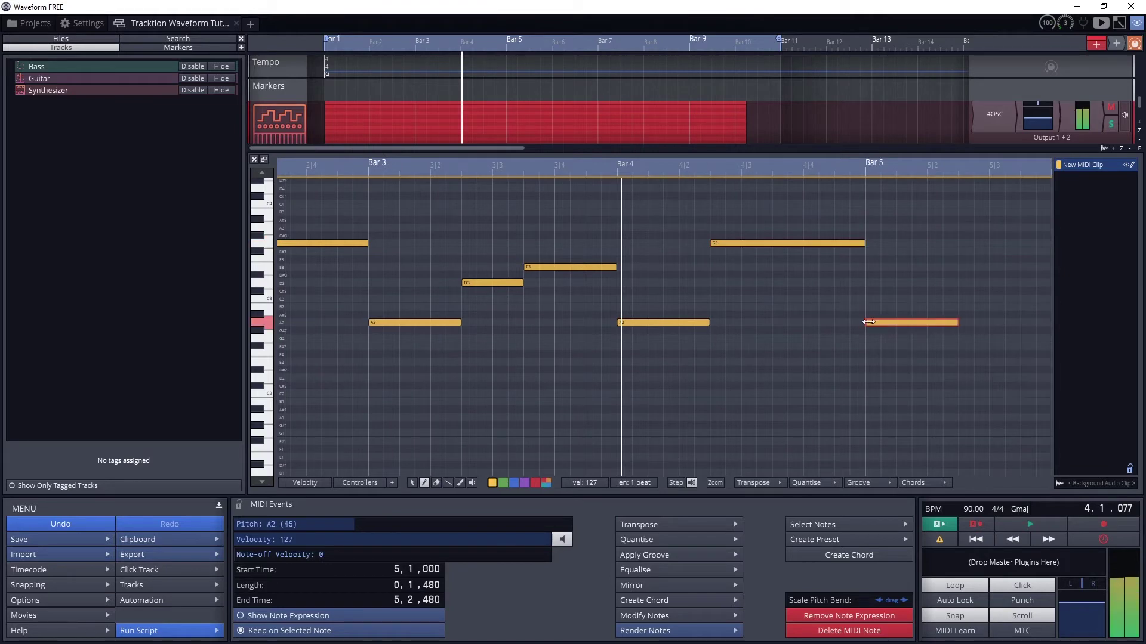
{"action": "left_click_drag", "start_coordinate": [959, 282], "coordinate": [1051, 283]}
{"action": "scroll", "coordinate": [821, 424], "scroll_direction": "right", "scroll_amount": 3}
{"action": "left_click_drag", "start_coordinate": [923, 283], "coordinate": [885, 284]}
{"action": "left_click_drag", "start_coordinate": [887, 268], "coordinate": [979, 267]}
- Play back the drawn notes briefly and stop playback
{"action": "left_click_drag", "start_coordinate": [534, 168], "coordinate": [575, 156]}
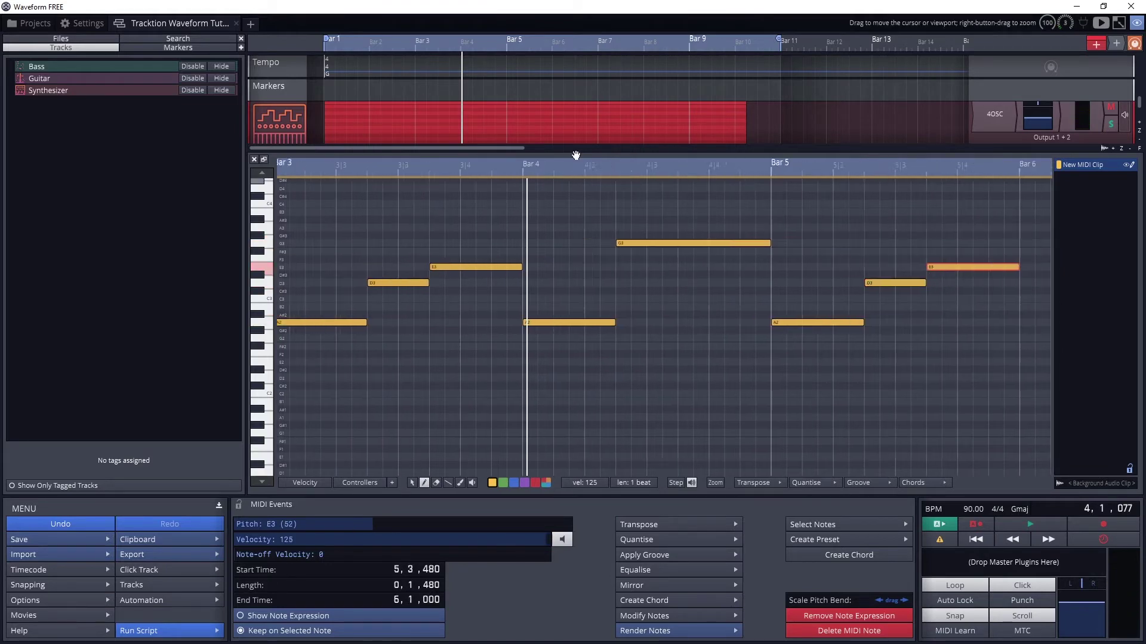
{"action": "key", "text": "space"}
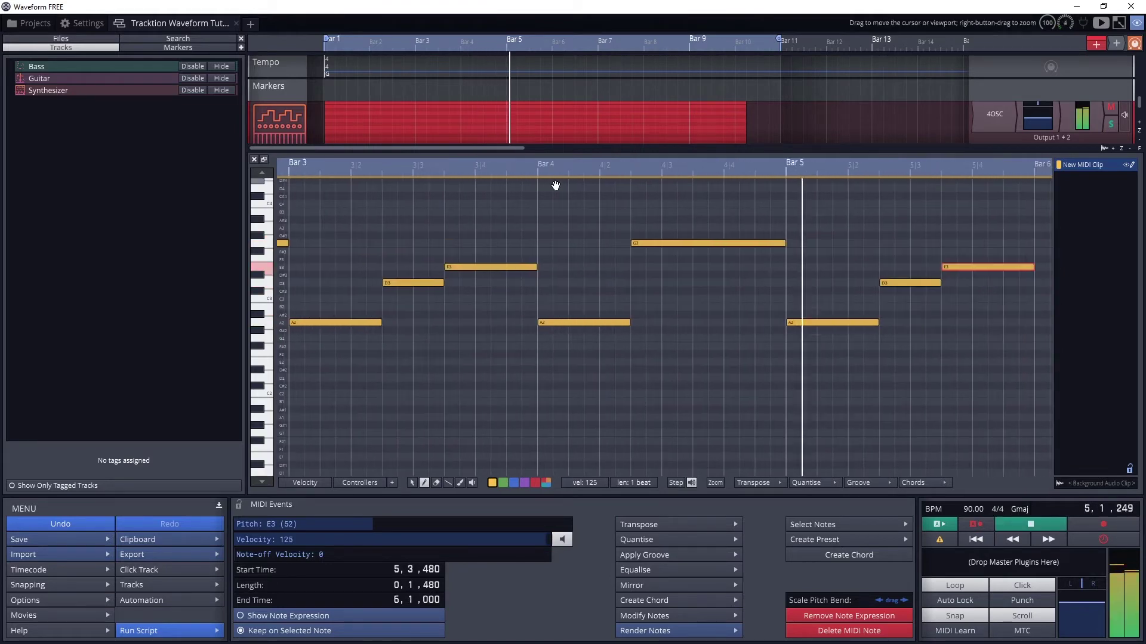
{"action": "key", "text": "space"}
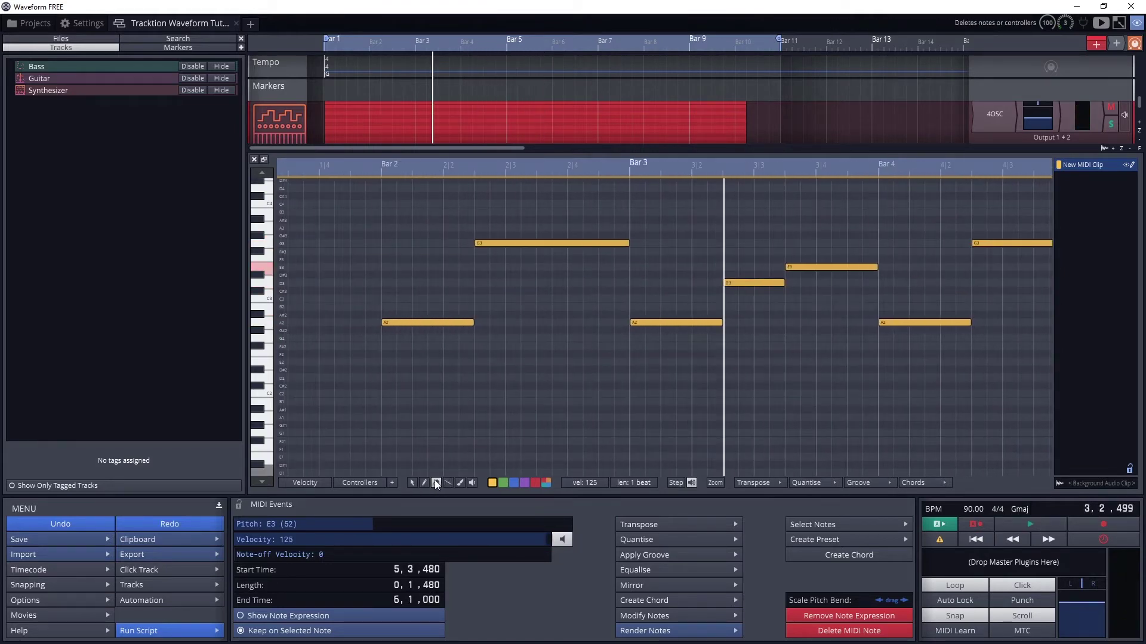
- Try erasing the A2 note at the start of bar 2, and undo the deletion
{"action": "left_click", "coordinate": [437, 484]}
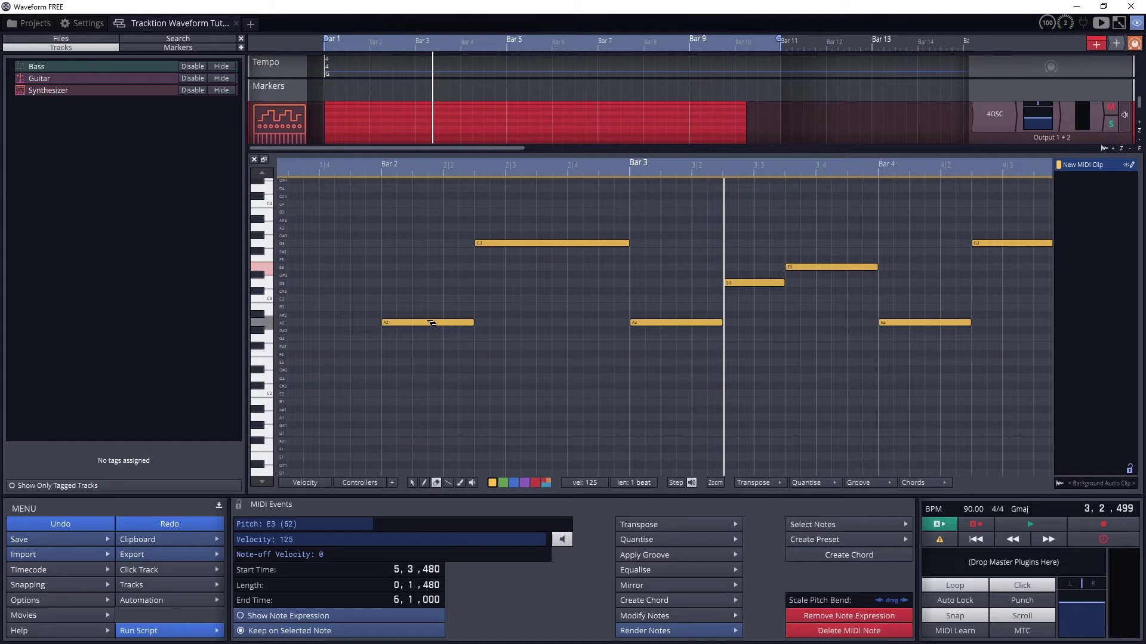
{"action": "left_click", "coordinate": [431, 323]}
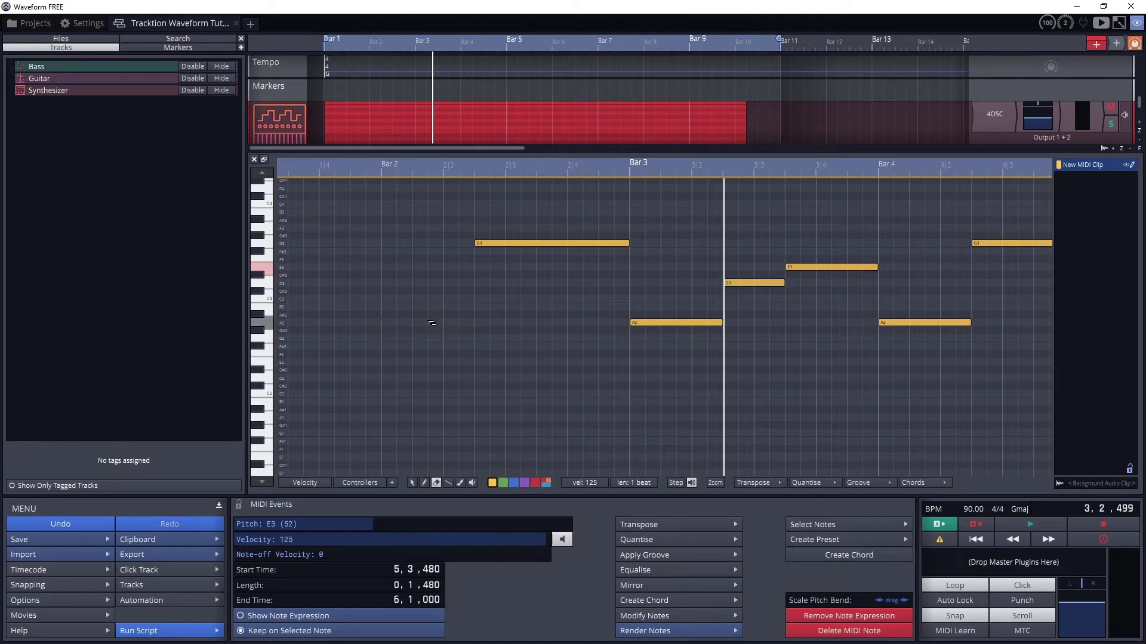
{"action": "key", "text": "ctrl+z"}
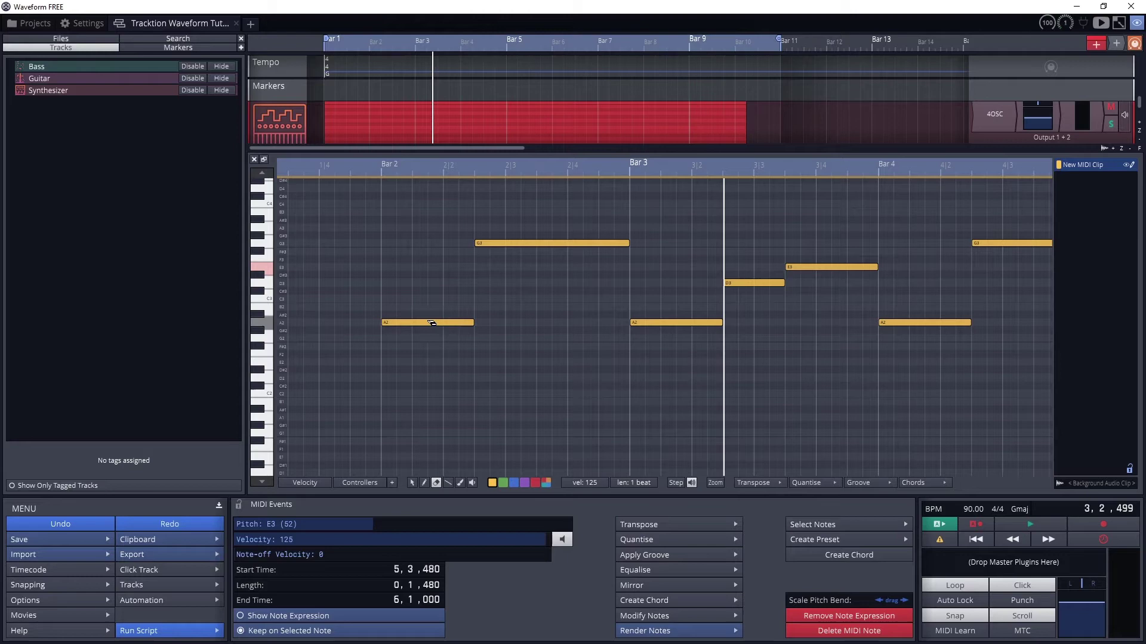
- Try drawing a descending run of notes from C2 to F1 in bar 3 with the Line tool
{"action": "left_click", "coordinate": [448, 483]}
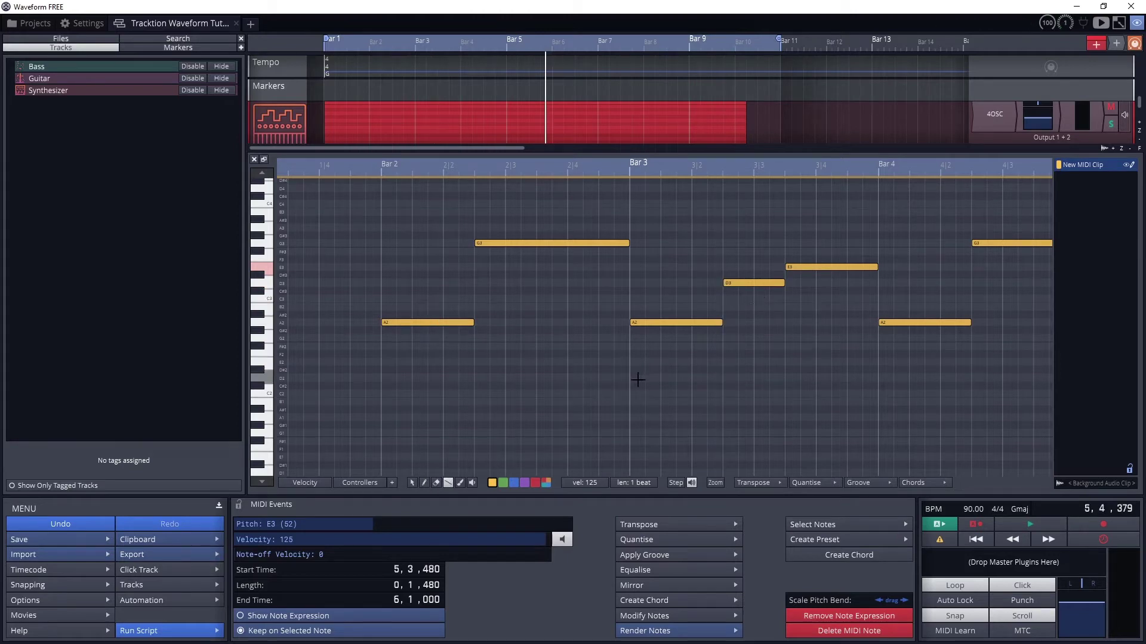
{"action": "left_click_drag", "start_coordinate": [651, 392], "coordinate": [707, 448]}
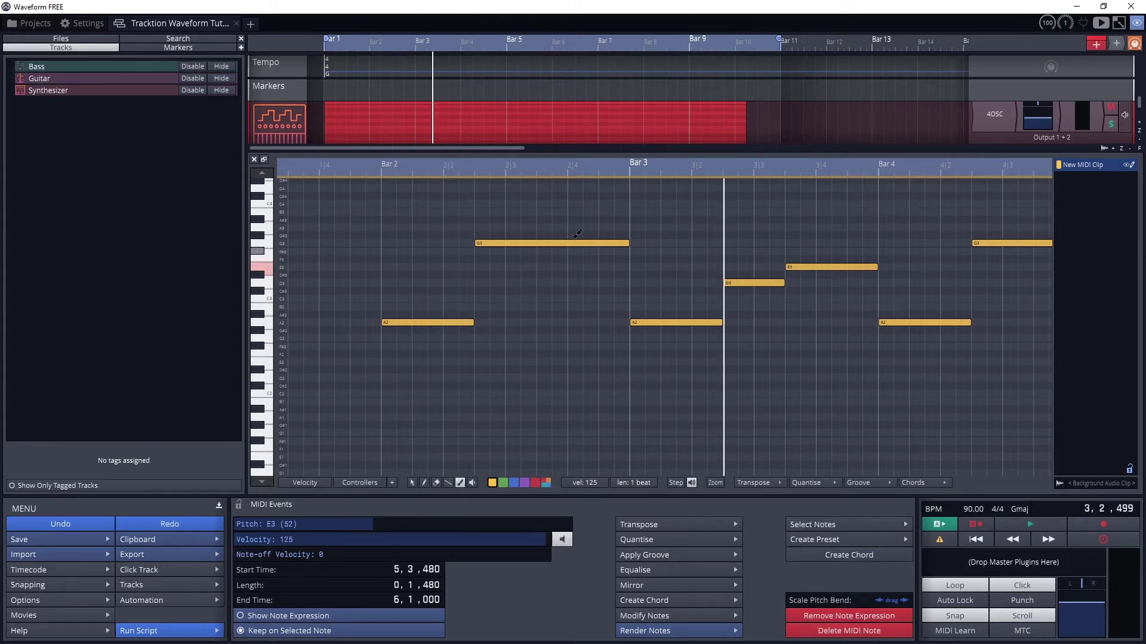
- Mute the G3 note in bar 2 and the D3 note in bar 3, and play back the clip to hear it without them
{"action": "left_click", "coordinate": [576, 241]}
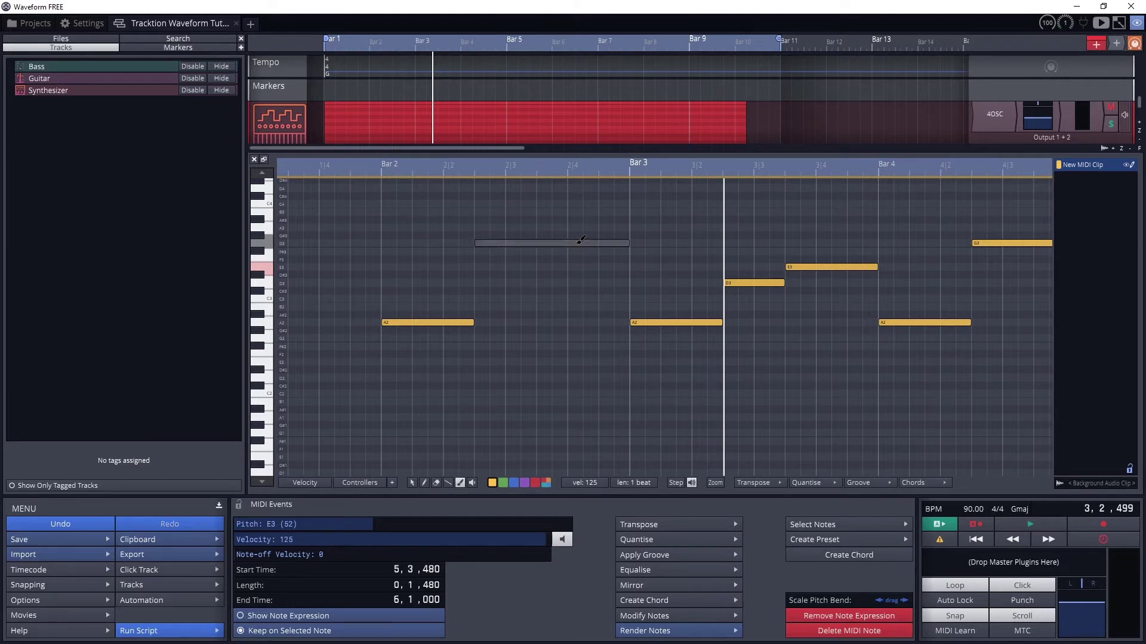
{"action": "left_click", "coordinate": [768, 281]}
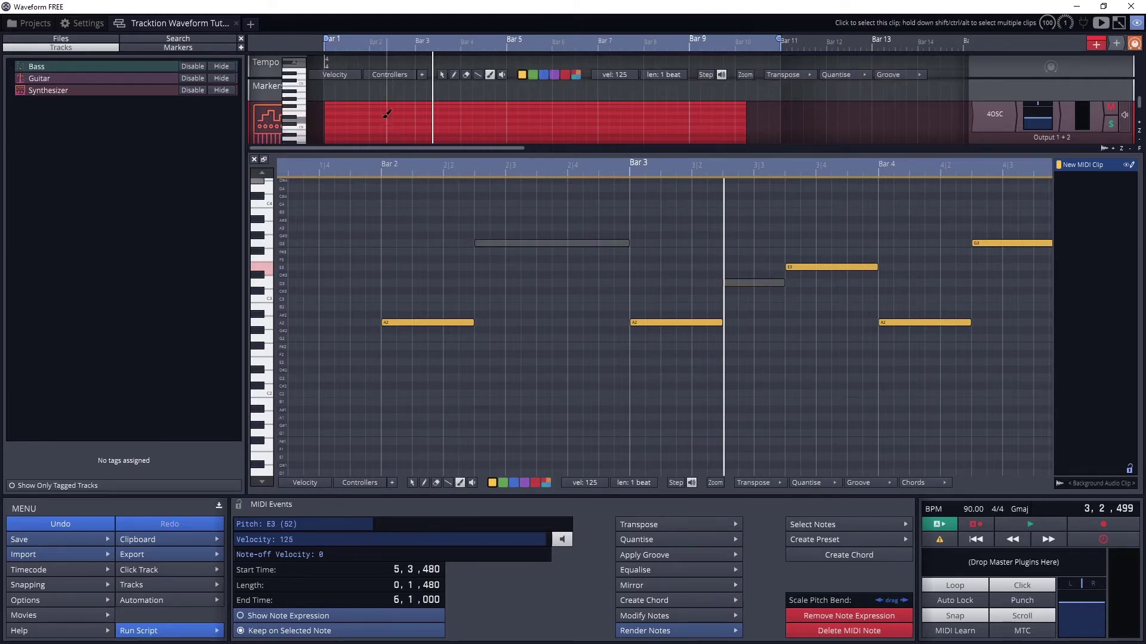
{"action": "left_click", "coordinate": [369, 82]}
{"action": "key", "text": "space"}
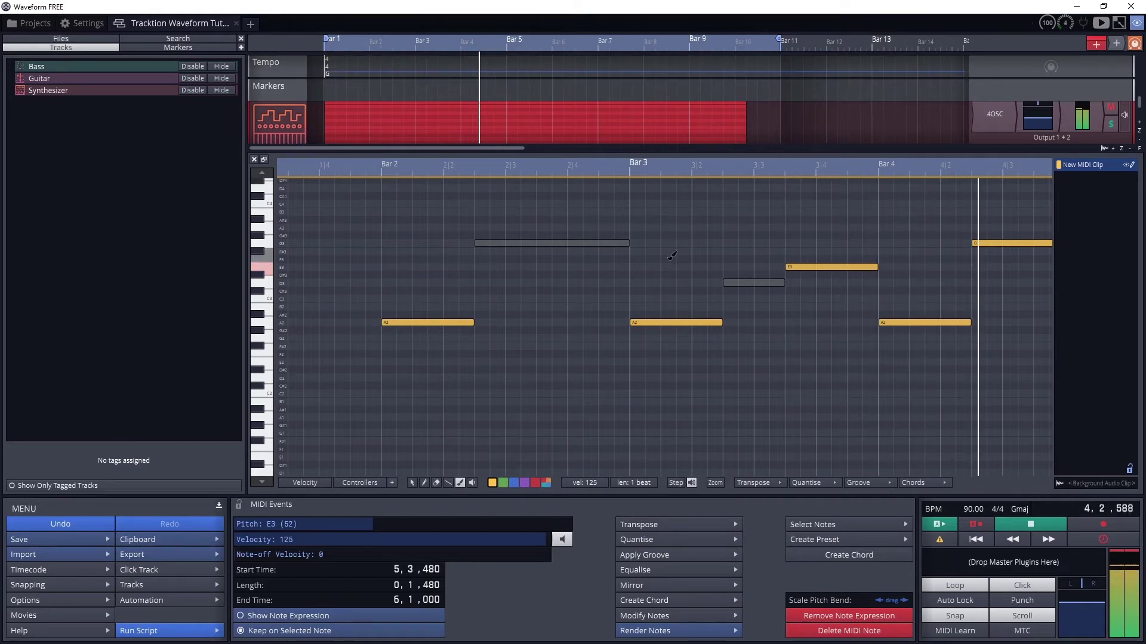
{"action": "key", "text": "space"}
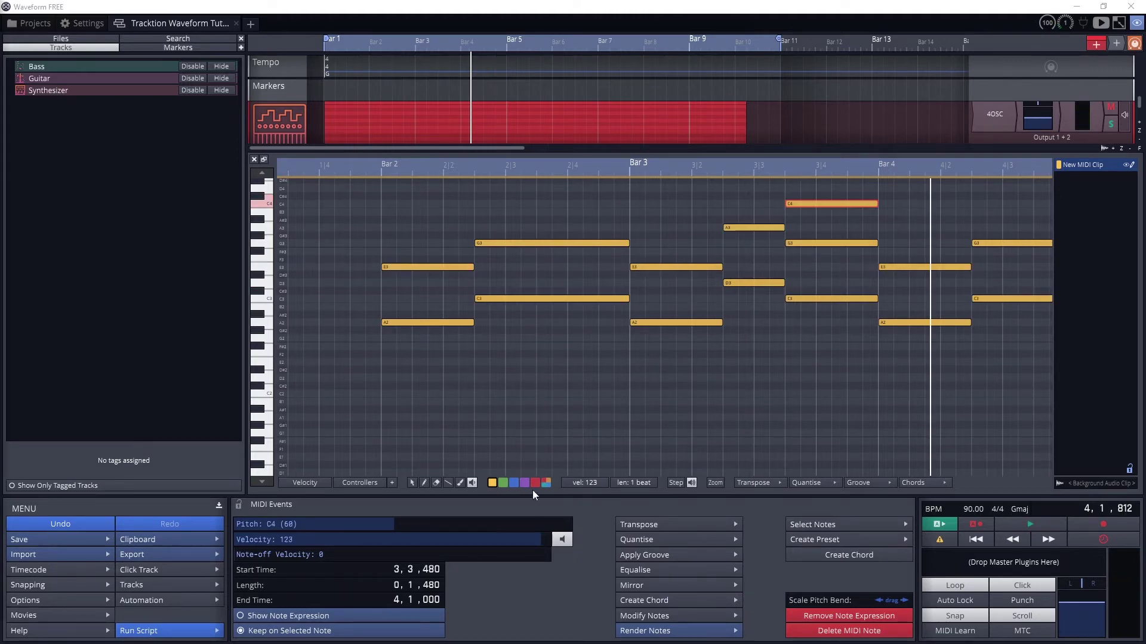
- Color the E3 and A2 notes at the start of bar 2 green
{"action": "left_click", "coordinate": [431, 267]}
{"action": "left_click", "coordinate": [503, 482]}
{"action": "left_click", "coordinate": [447, 322]}
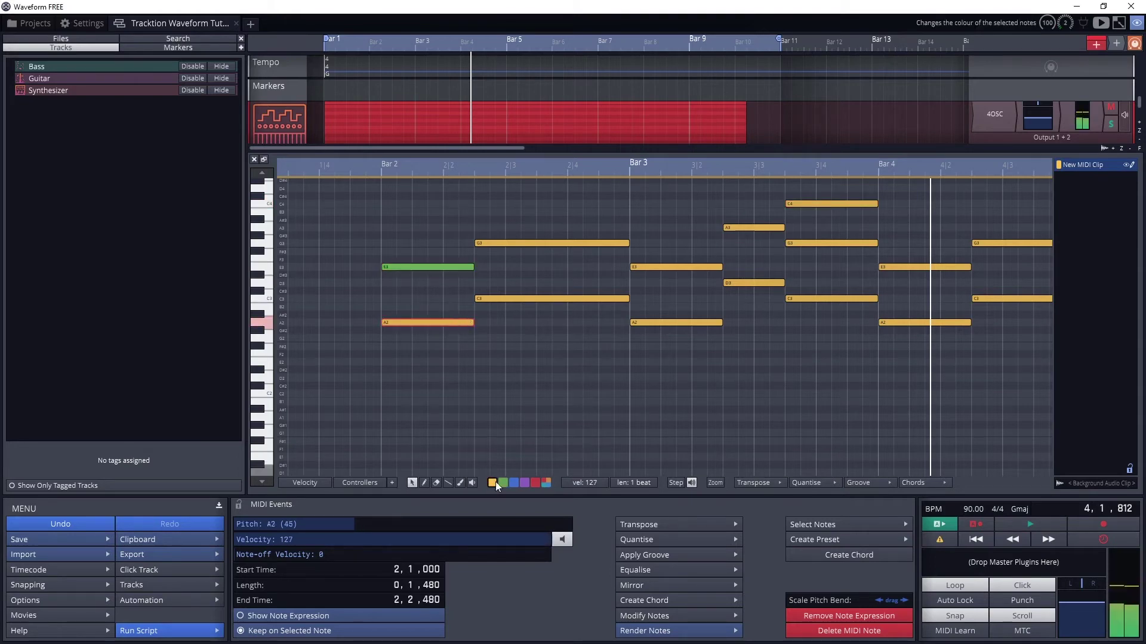
{"action": "left_click", "coordinate": [503, 483]}
- Color the C3 and G3 notes in the second part of bar 2 blue
{"action": "left_click", "coordinate": [521, 298]}
{"action": "left_click", "coordinate": [514, 483]}
{"action": "left_click", "coordinate": [525, 243]}
{"action": "left_click", "coordinate": [513, 483]}
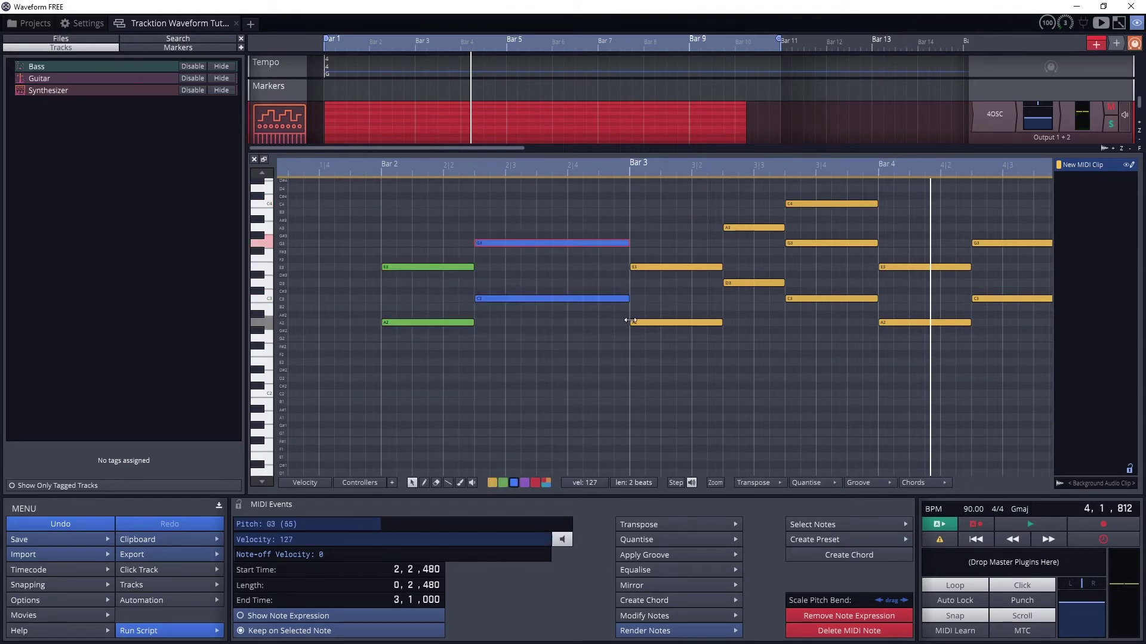
- Color the E3 and A2 notes at the start of bar 3 green
{"action": "left_click", "coordinate": [636, 322]}
{"action": "left_click", "coordinate": [524, 482]}
{"action": "left_click", "coordinate": [656, 267]}
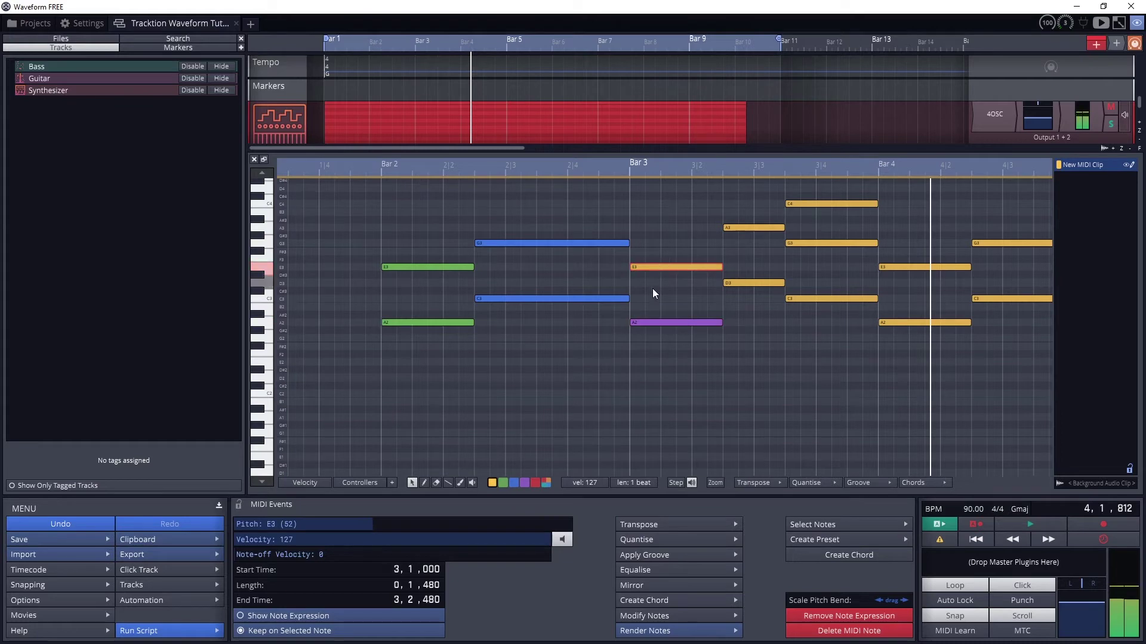
{"action": "left_click", "coordinate": [504, 482]}
{"action": "left_click", "coordinate": [696, 322]}
{"action": "left_click", "coordinate": [506, 483]}
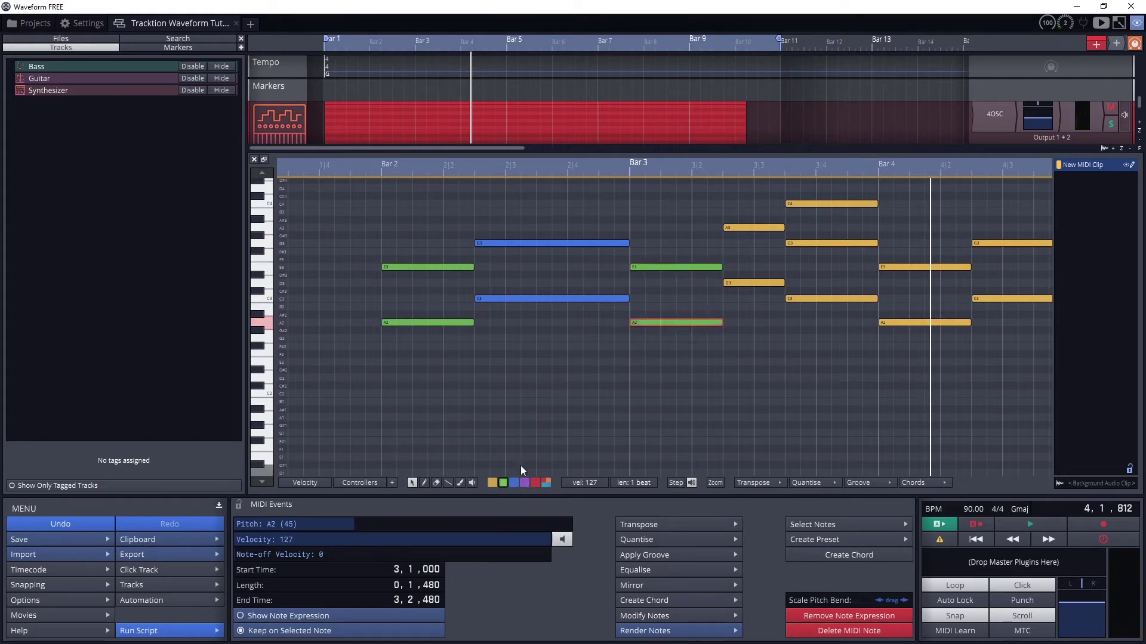
- Color the D3 and A3 notes in the middle of bar 3 purple
{"action": "left_click", "coordinate": [742, 282]}
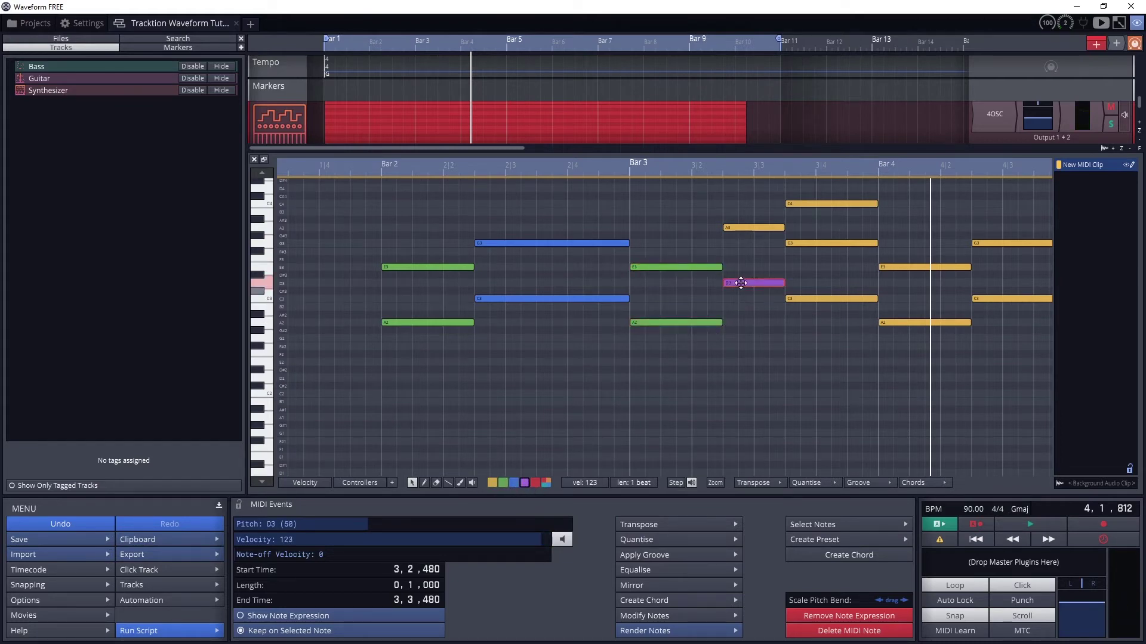
{"action": "left_click", "coordinate": [754, 228]}
{"action": "left_click", "coordinate": [524, 483]}
- Color the C3, G3 and C4 notes at the end of bar 3 blue
{"action": "left_click", "coordinate": [794, 298]}
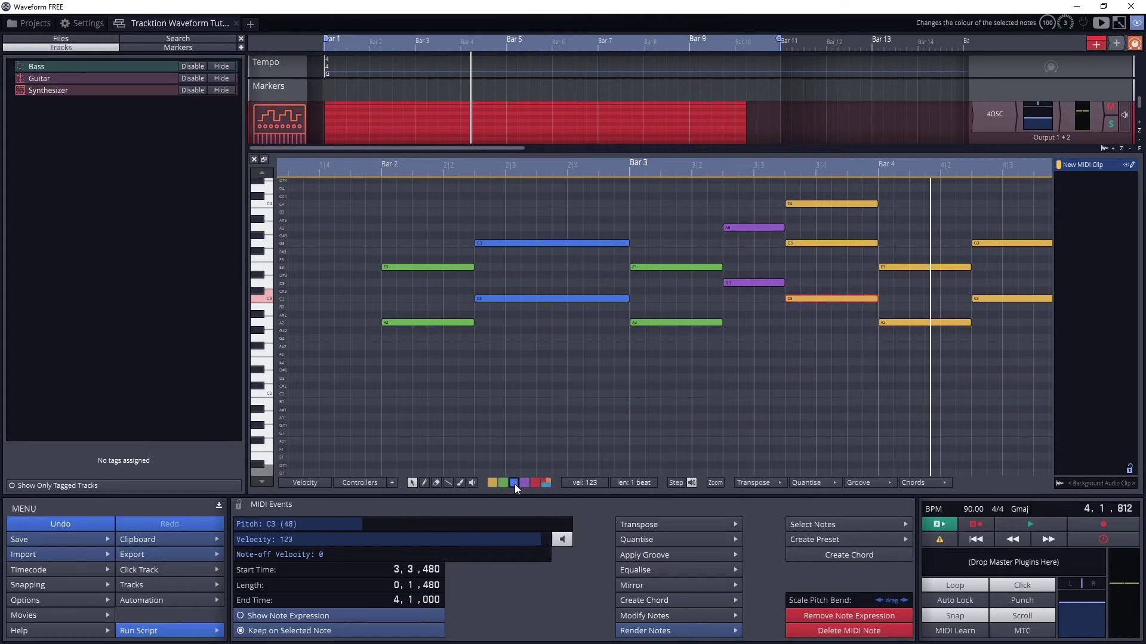
{"action": "left_click", "coordinate": [514, 483]}
{"action": "left_click", "coordinate": [831, 243]}
{"action": "left_click", "coordinate": [514, 483]}
{"action": "left_click", "coordinate": [831, 204]}
{"action": "left_click", "coordinate": [514, 484]}
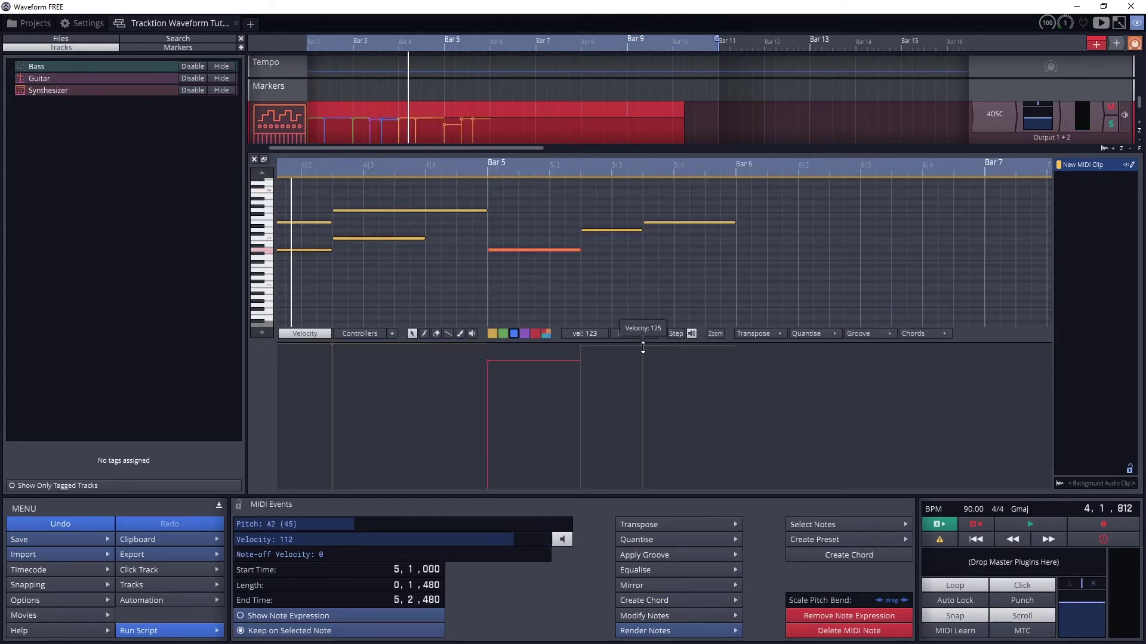
- Try the velocity presets 96 and 48 on the A2 note at the start of bar 5, and settle on 112
{"action": "left_click", "coordinate": [583, 333]}
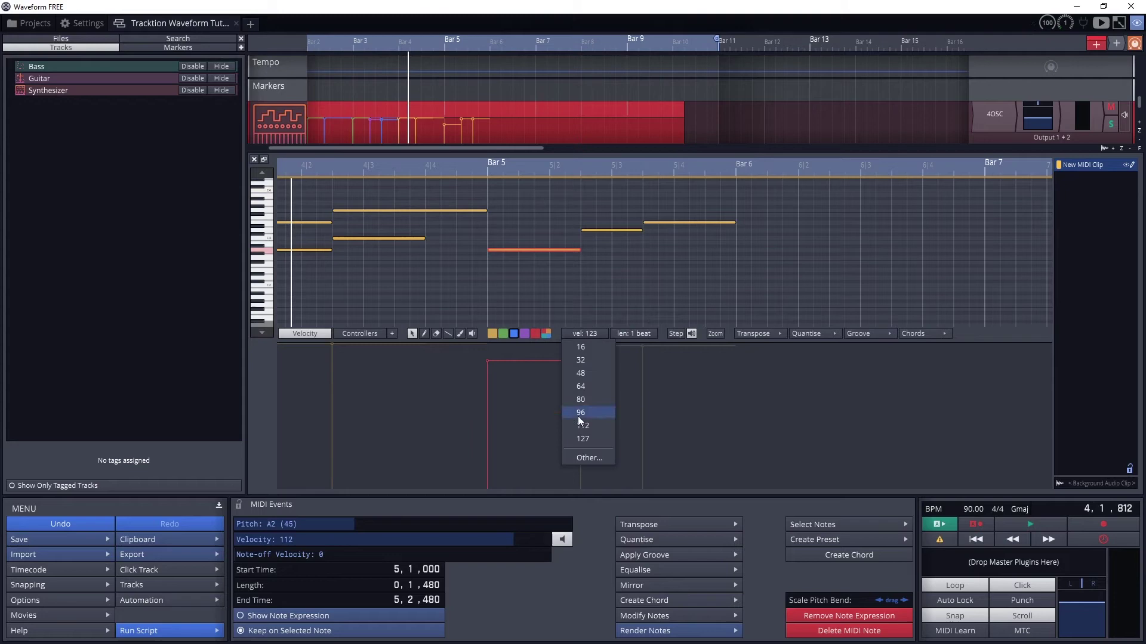
{"action": "left_click", "coordinate": [580, 414]}
{"action": "left_click", "coordinate": [583, 335]}
{"action": "left_click", "coordinate": [587, 412]}
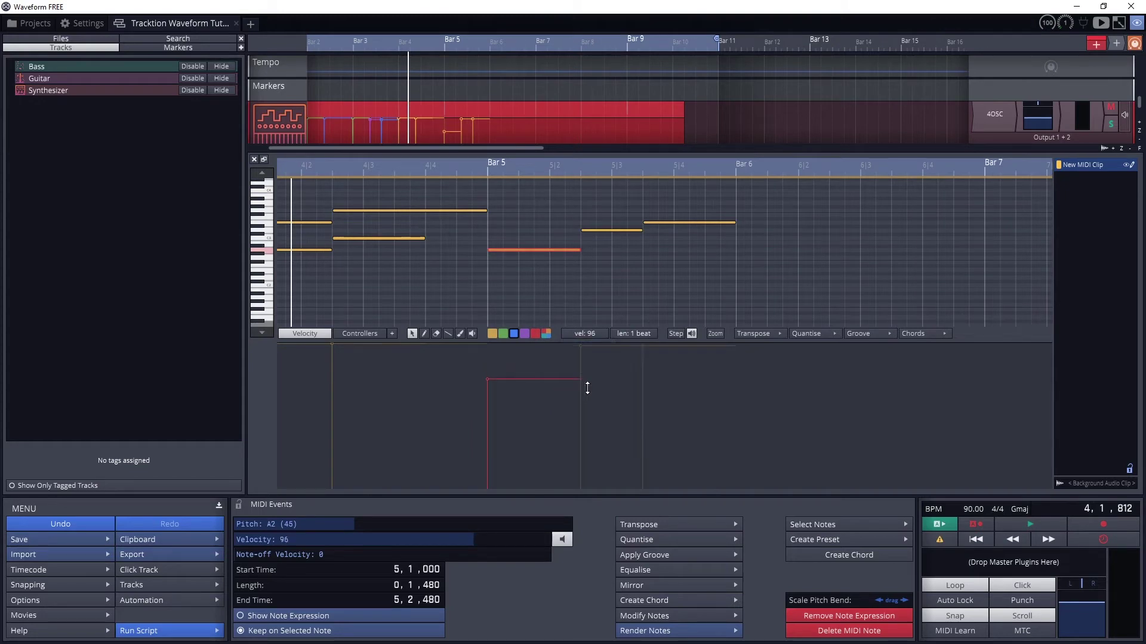
{"action": "left_click", "coordinate": [583, 333]}
{"action": "left_click", "coordinate": [582, 376]}
{"action": "left_click", "coordinate": [585, 334]}
{"action": "left_click", "coordinate": [586, 424]}
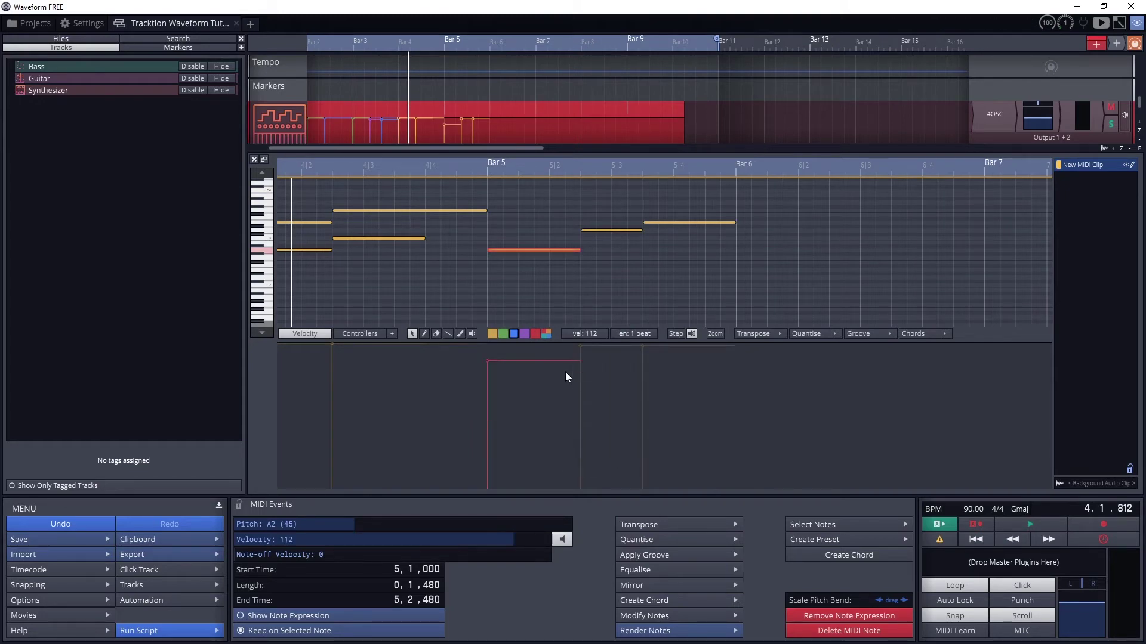
- Draw an E2 note at the start of bar 6, try shortening it, and delete it
{"action": "left_click", "coordinate": [424, 333]}
{"action": "left_click", "coordinate": [753, 270]}
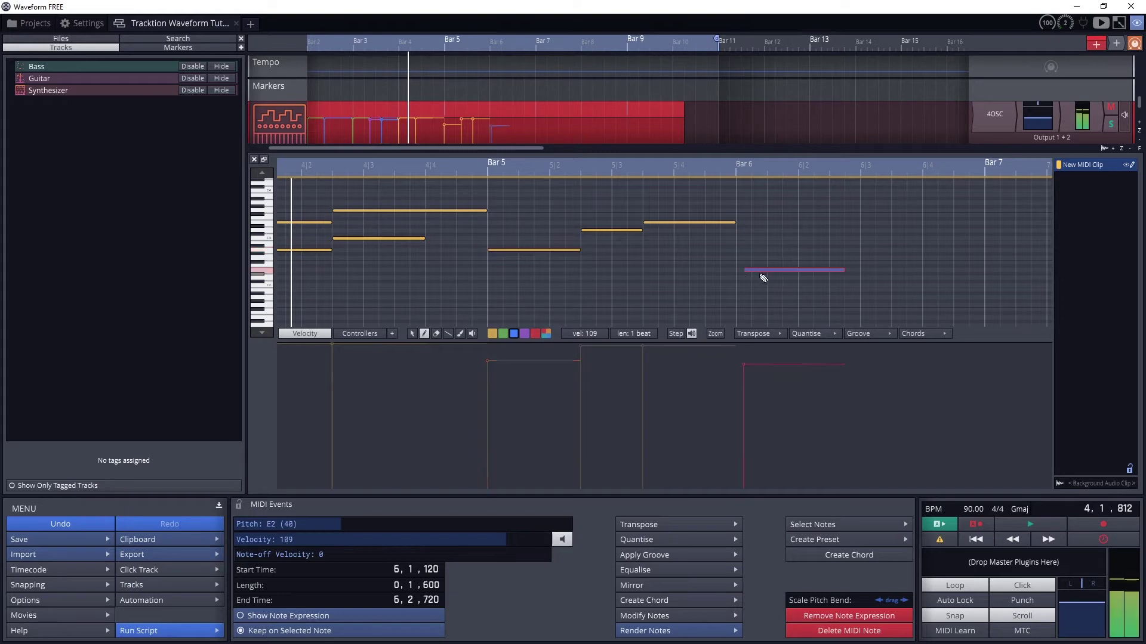
{"action": "mouse_move", "coordinate": [763, 279]}
{"action": "left_mouse_down"}
{"action": "mouse_move", "coordinate": [762, 304]}
{"action": "mouse_move", "coordinate": [775, 245]}
{"action": "mouse_move", "coordinate": [763, 269]}
{"action": "left_mouse_up"}
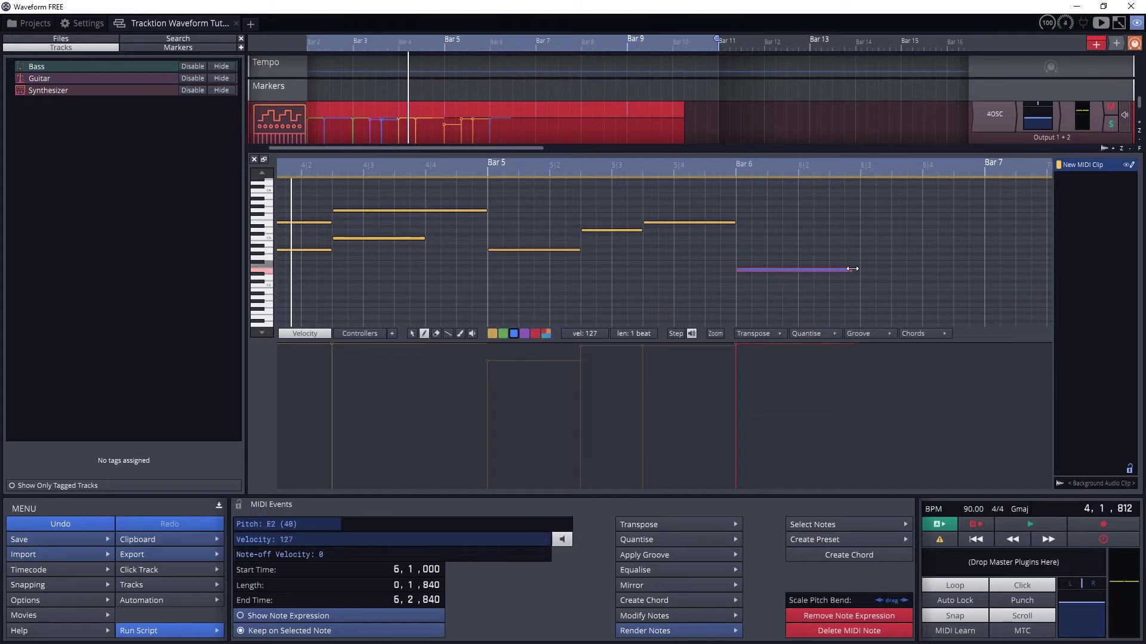
{"action": "left_click_drag", "start_coordinate": [852, 269], "coordinate": [793, 268]}
{"action": "key", "text": "ctrl+z"}
{"action": "key", "text": "Delete"}
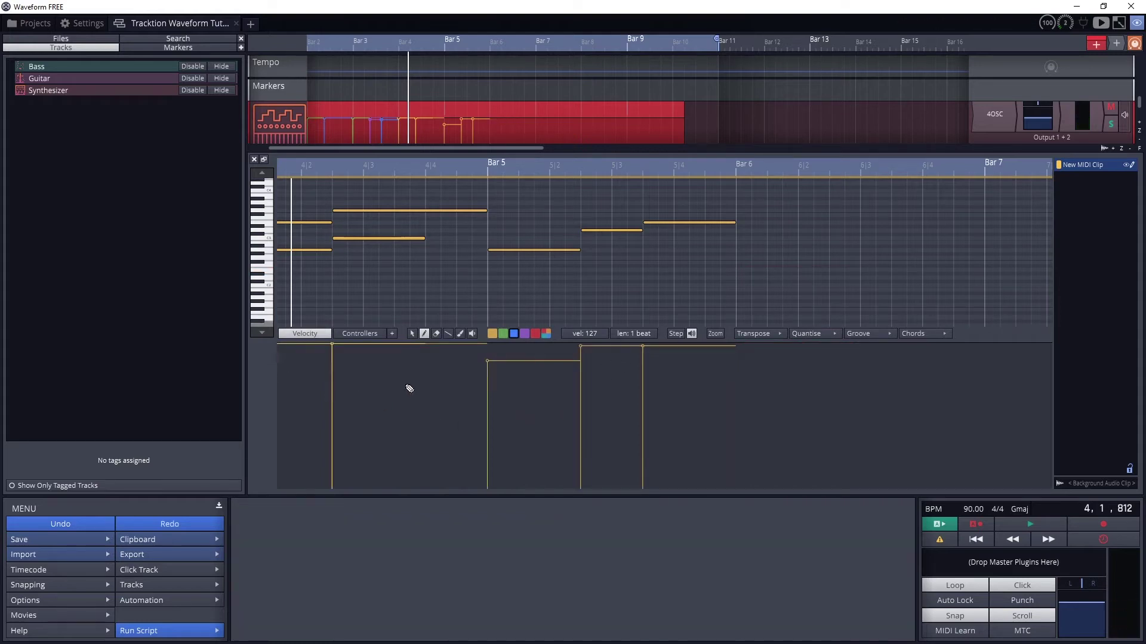
- Hide the velocity lane and set the length for new notes to 8 beats
{"action": "left_click", "coordinate": [307, 333]}
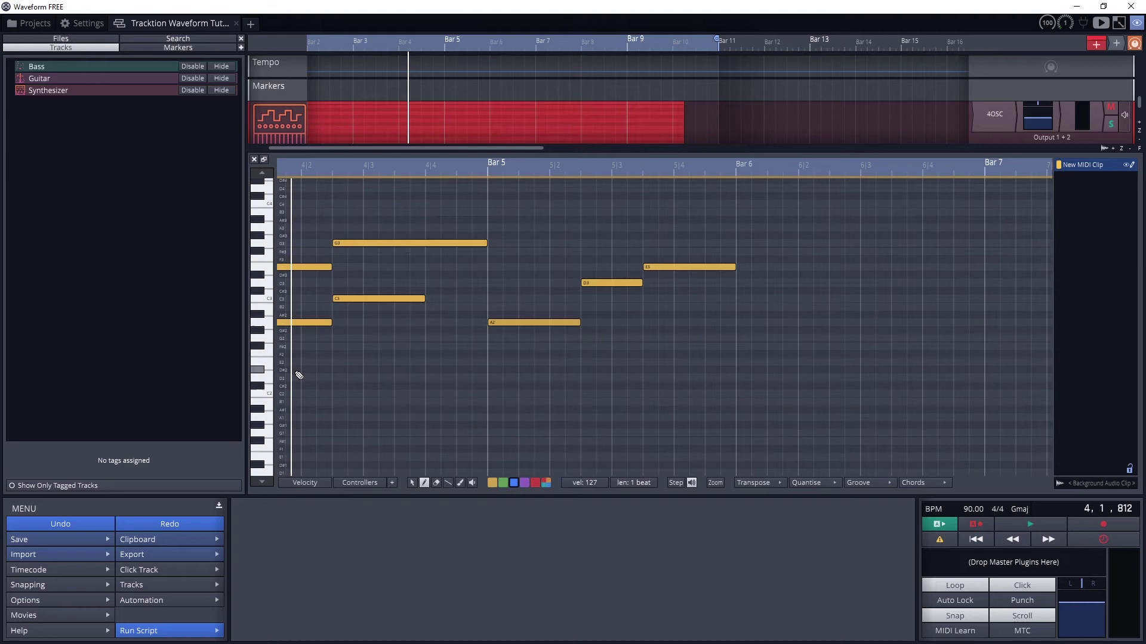
{"action": "left_click", "coordinate": [630, 485]}
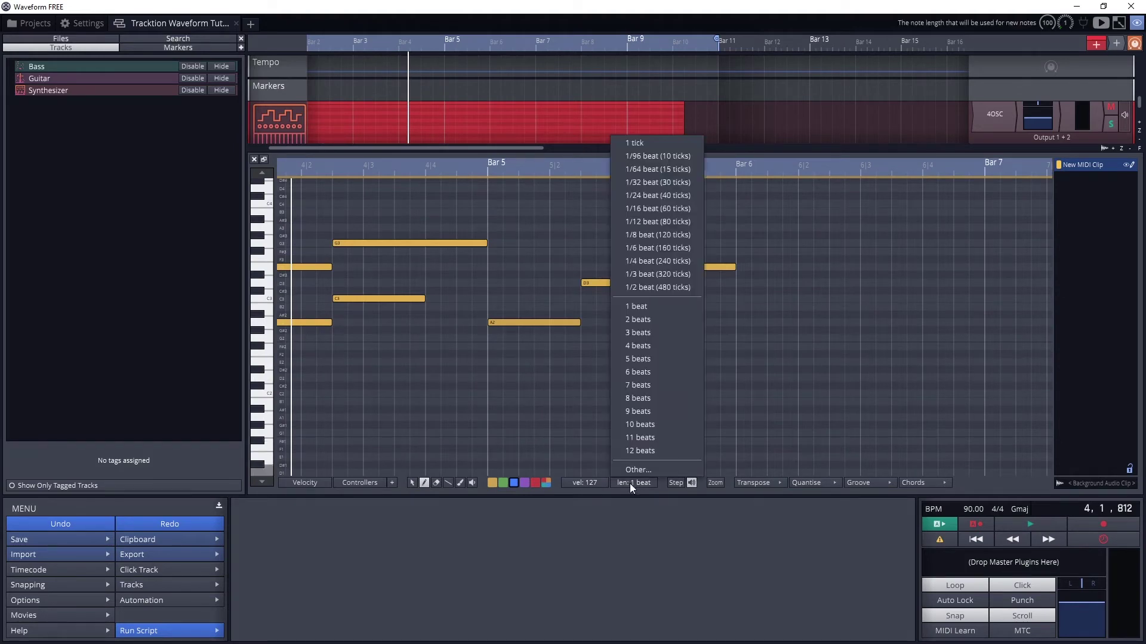
{"action": "left_click", "coordinate": [629, 483]}
{"action": "left_click", "coordinate": [629, 483]}
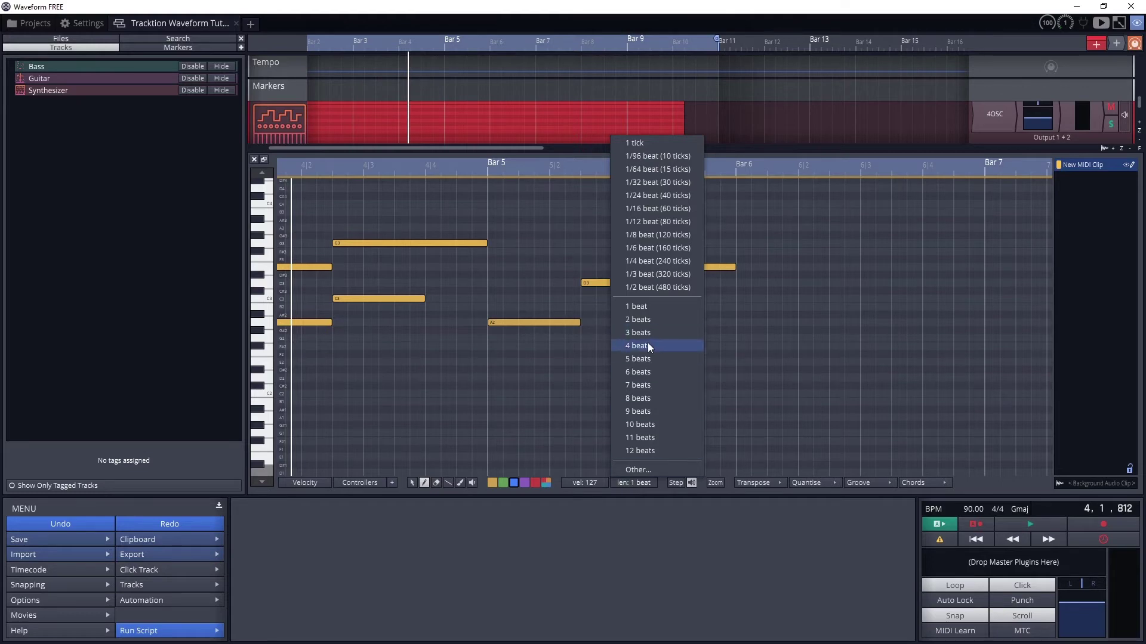
{"action": "left_click", "coordinate": [654, 399]}
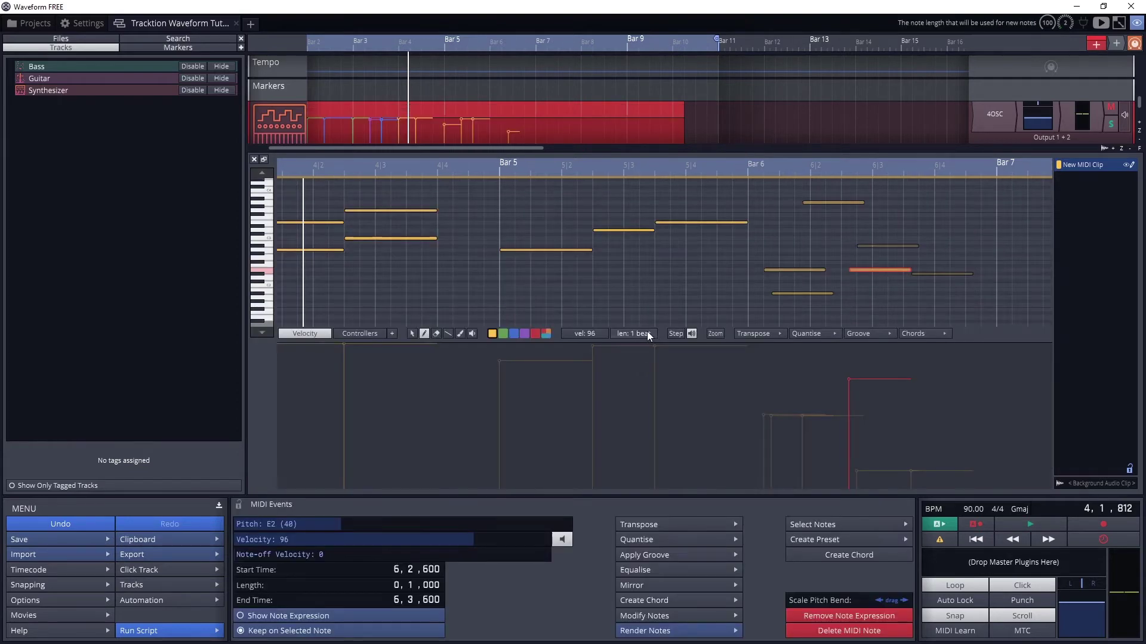
- Set the length of the selected E2 note in bar 6 to 9 beats
{"action": "left_click", "coordinate": [647, 336]}
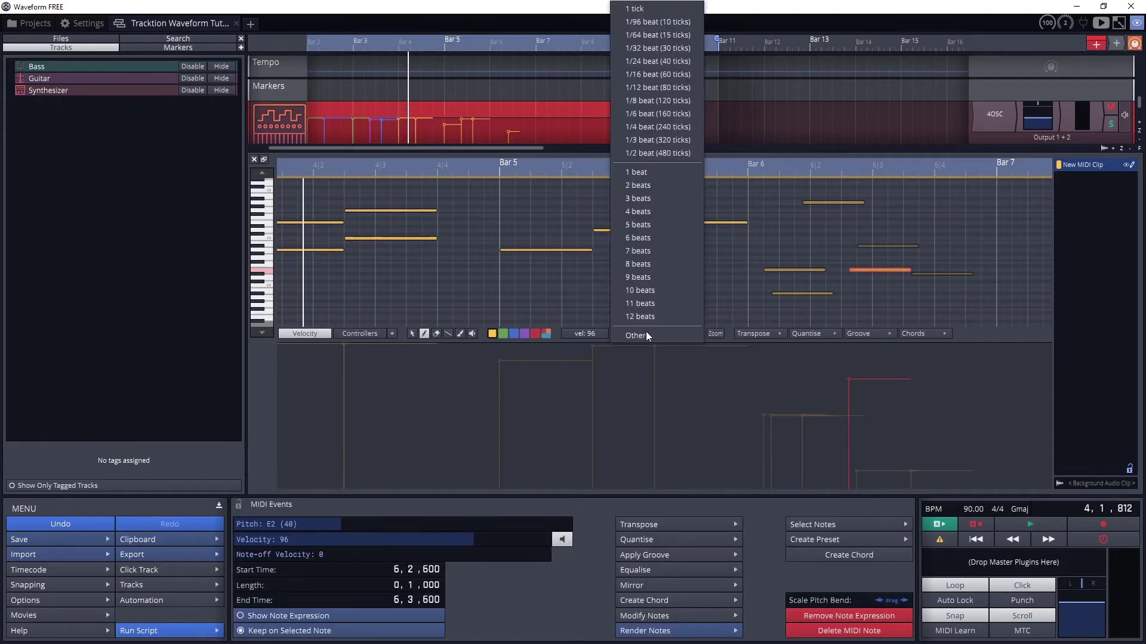
{"action": "left_click", "coordinate": [657, 277]}
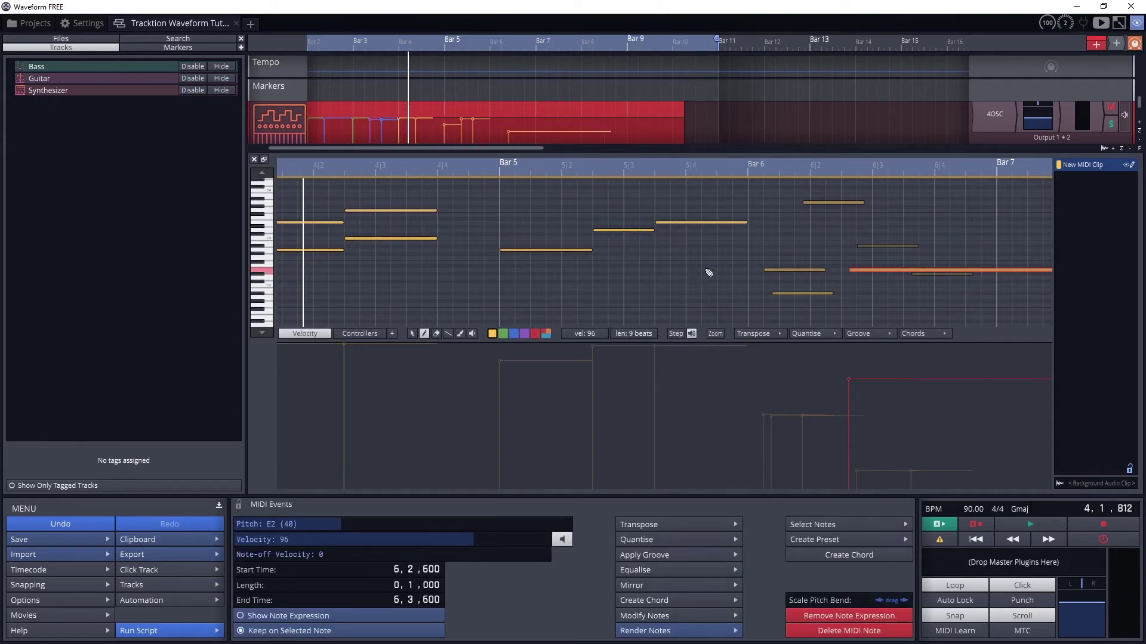
{"action": "left_click", "coordinate": [793, 235]}
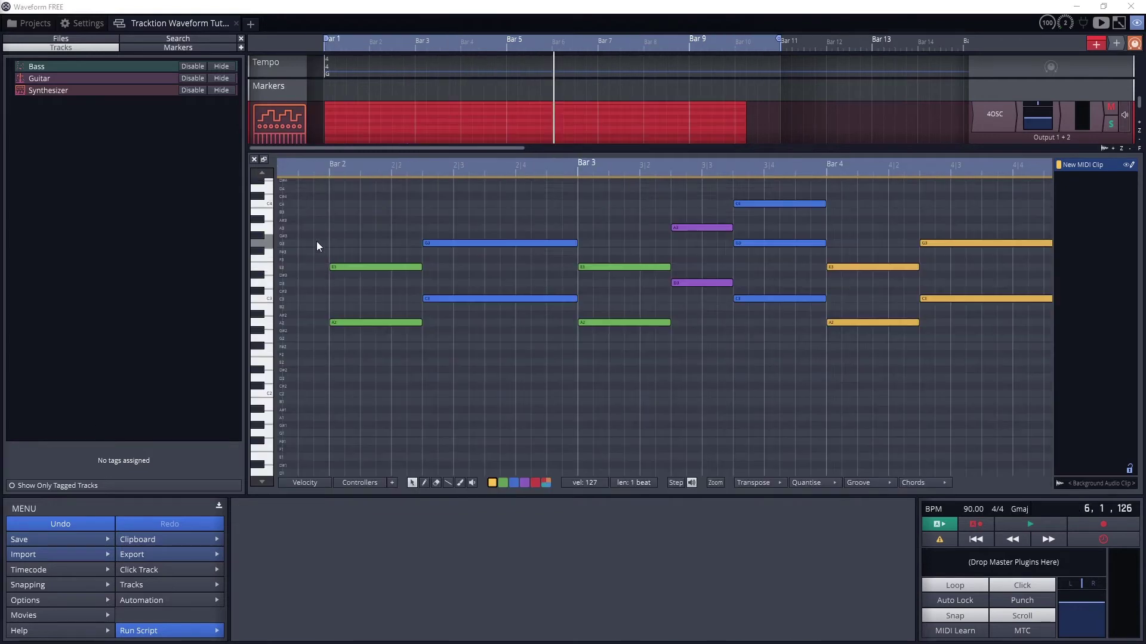
- Try transposing the A2 and E3 notes at the start of bar 2 down one octave, play them, and undo the change
{"action": "left_click_drag", "start_coordinate": [316, 243], "coordinate": [416, 350]}
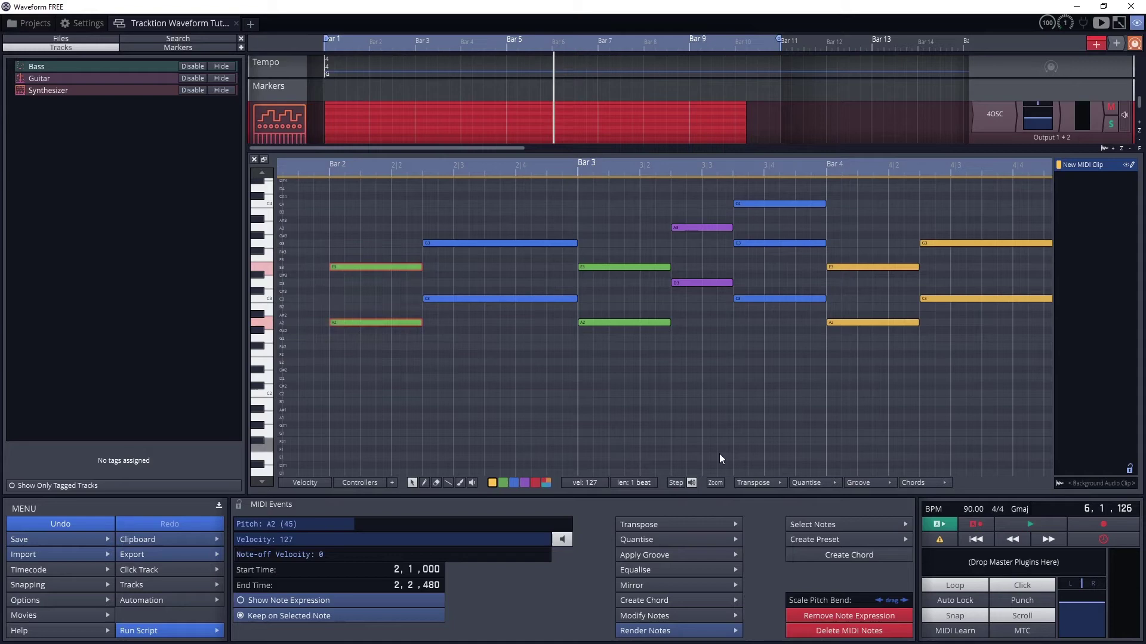
{"action": "left_click", "coordinate": [750, 483]}
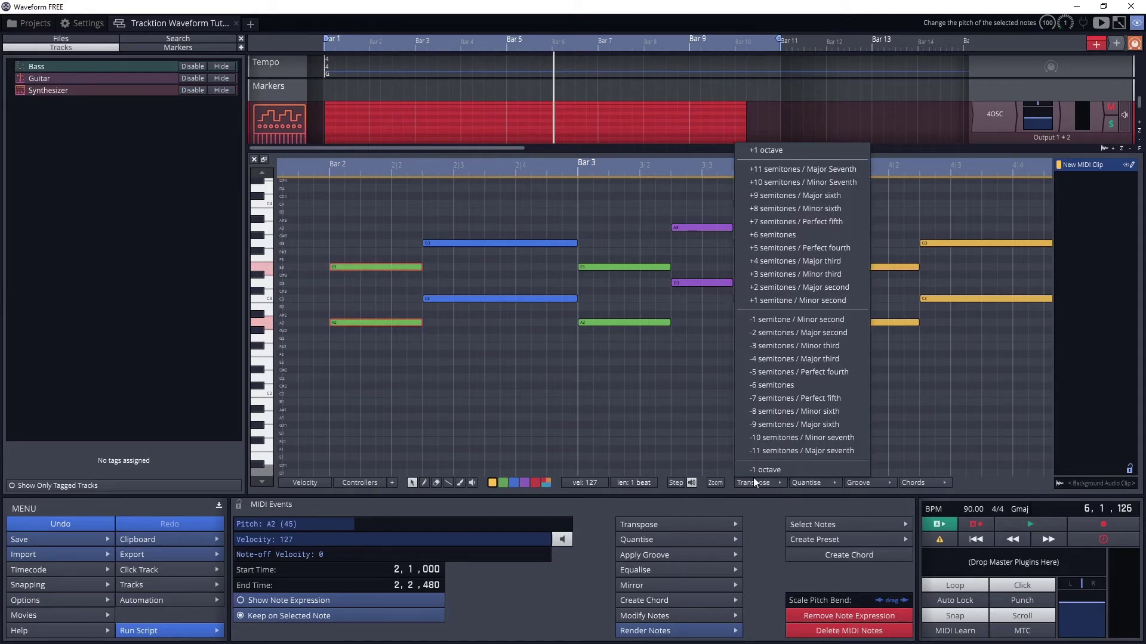
{"action": "left_click", "coordinate": [761, 469]}
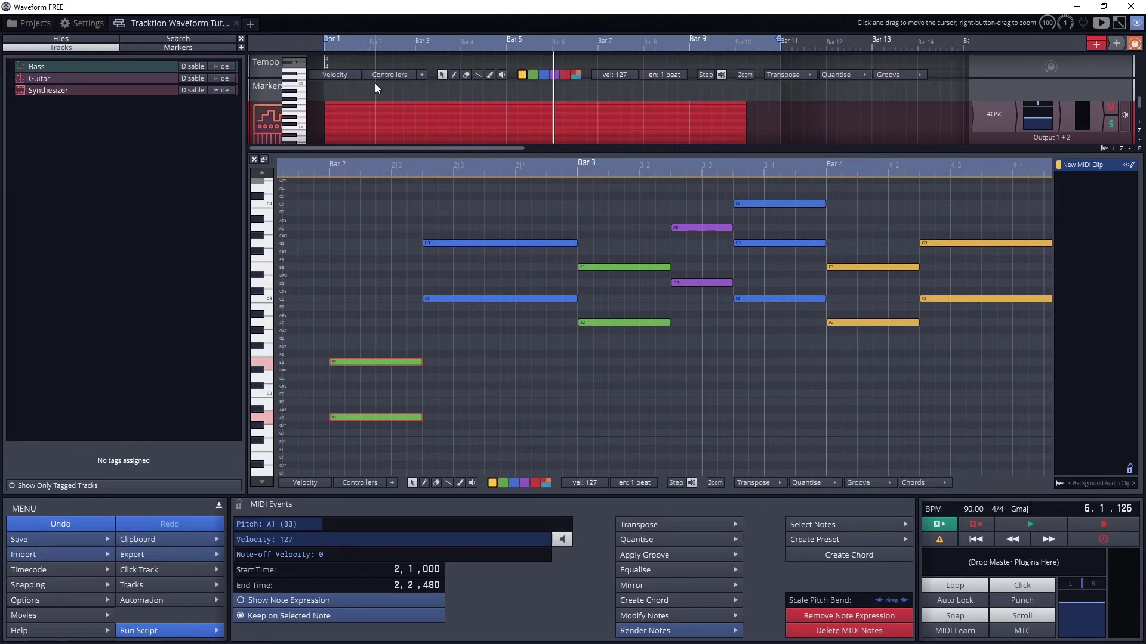
{"action": "left_click_drag", "start_coordinate": [374, 85], "coordinate": [366, 89]}
{"action": "key", "text": "space"}
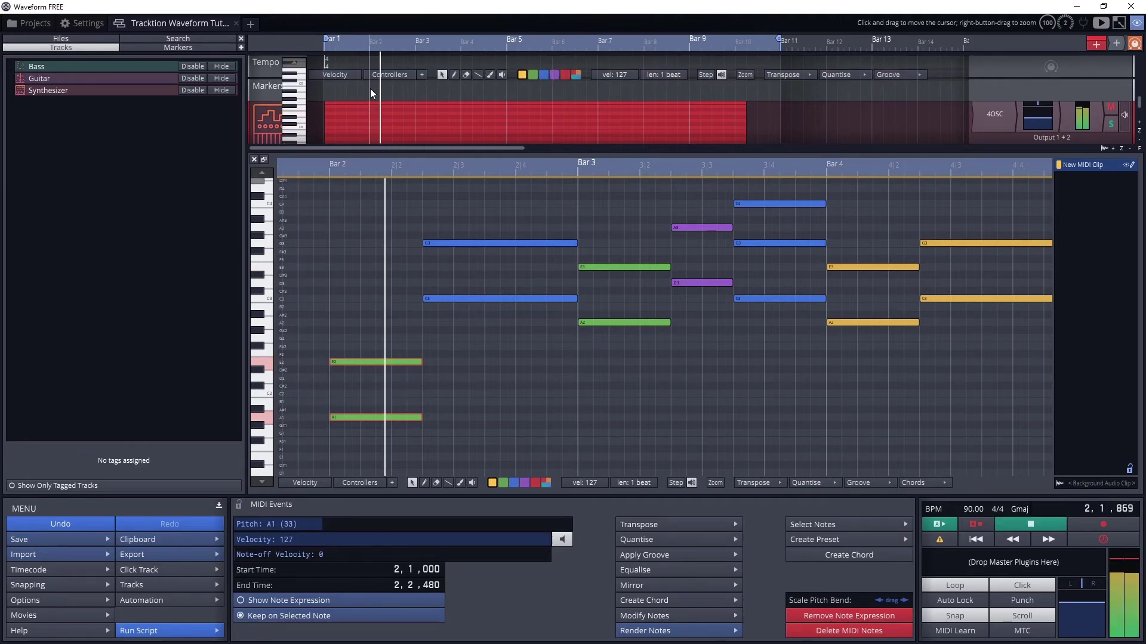
{"action": "key", "text": "space"}
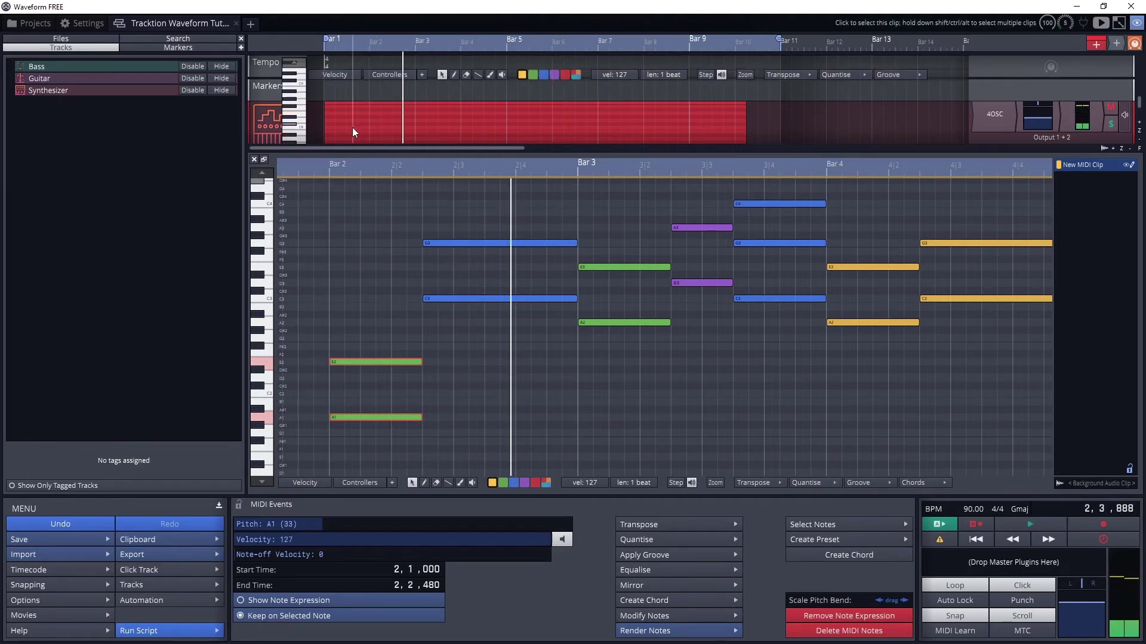
{"action": "key", "text": "ctrl+z"}
- Try transposing all the clip's notes down one octave, play the result from bar 2, and undo it
{"action": "left_click", "coordinate": [766, 484]}
{"action": "left_click", "coordinate": [764, 470]}
{"action": "left_click", "coordinate": [371, 92]}
{"action": "key", "text": "space"}
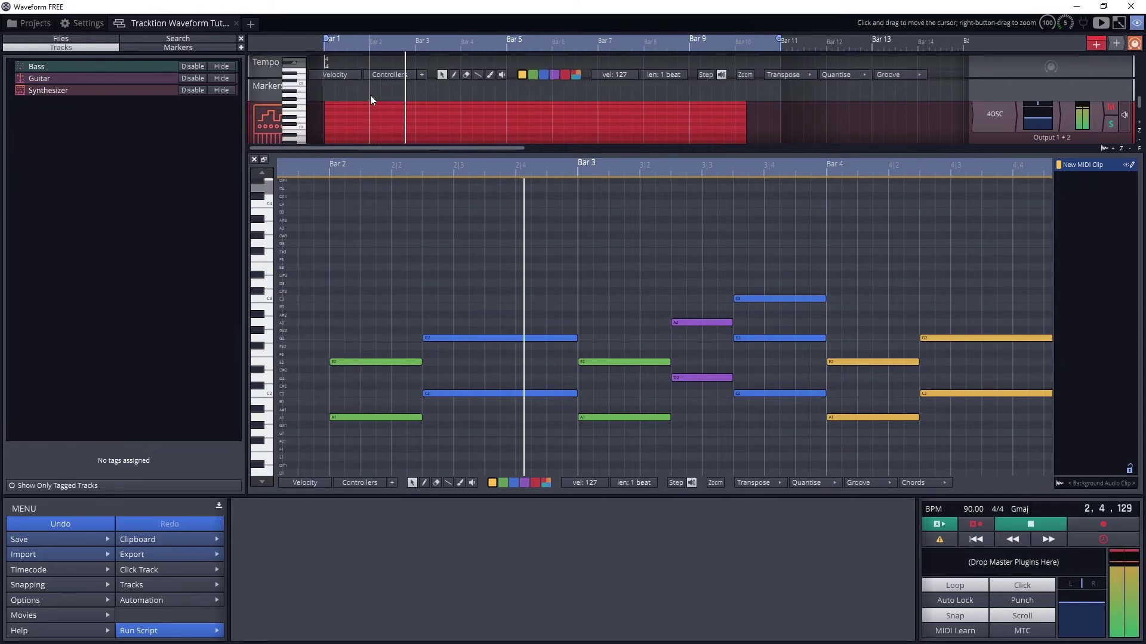
{"action": "key", "text": "space"}
{"action": "key", "text": "ctrl+z"}
- Try transposing all the clip's notes up one octave, listen from bar 2, and undo the transposition
{"action": "left_click", "coordinate": [759, 483]}
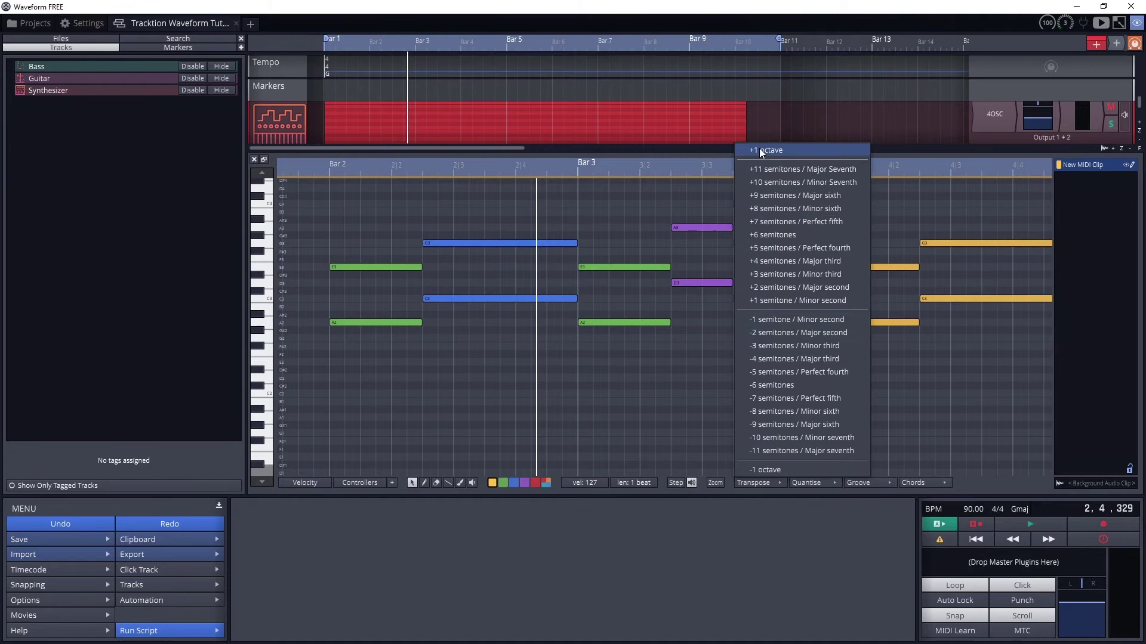
{"action": "left_click", "coordinate": [769, 150]}
{"action": "left_click", "coordinate": [367, 93]}
{"action": "key", "text": "space"}
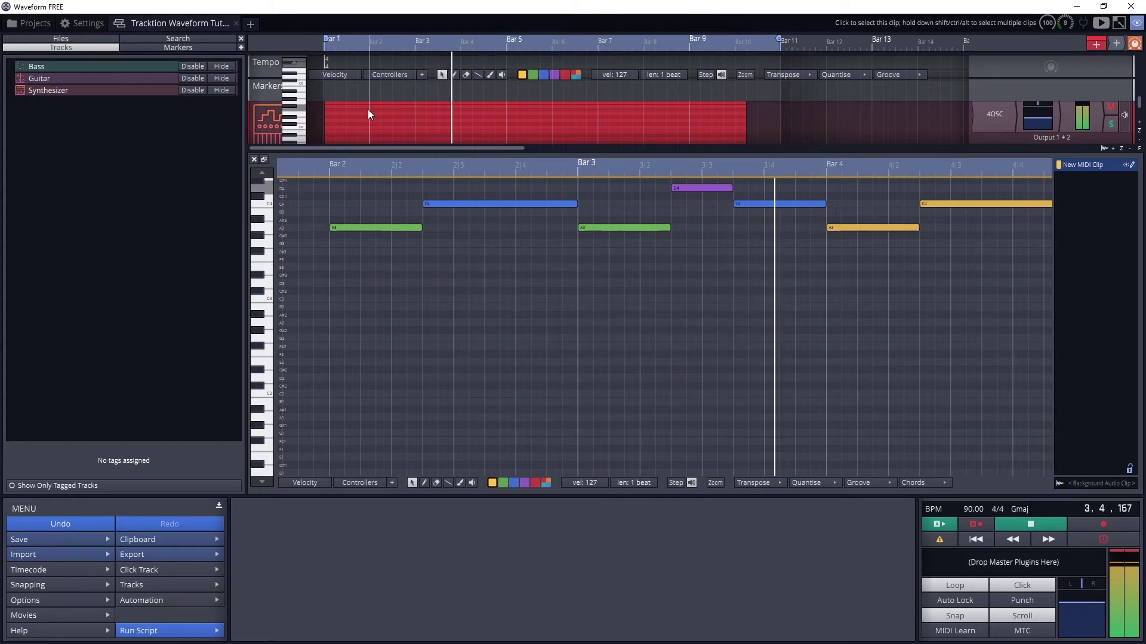
{"action": "key", "text": "space"}
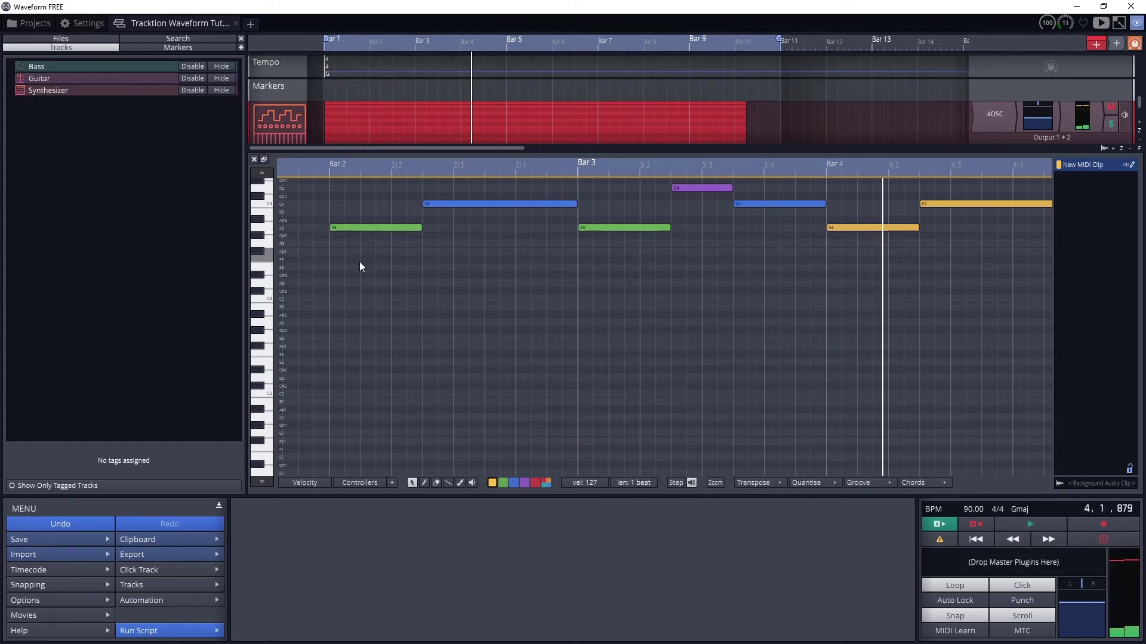
{"action": "key", "text": "ctrl+z"}
- Try quantising the note start times to the nearest 1 beat and undo it
{"action": "left_click", "coordinate": [797, 482]}
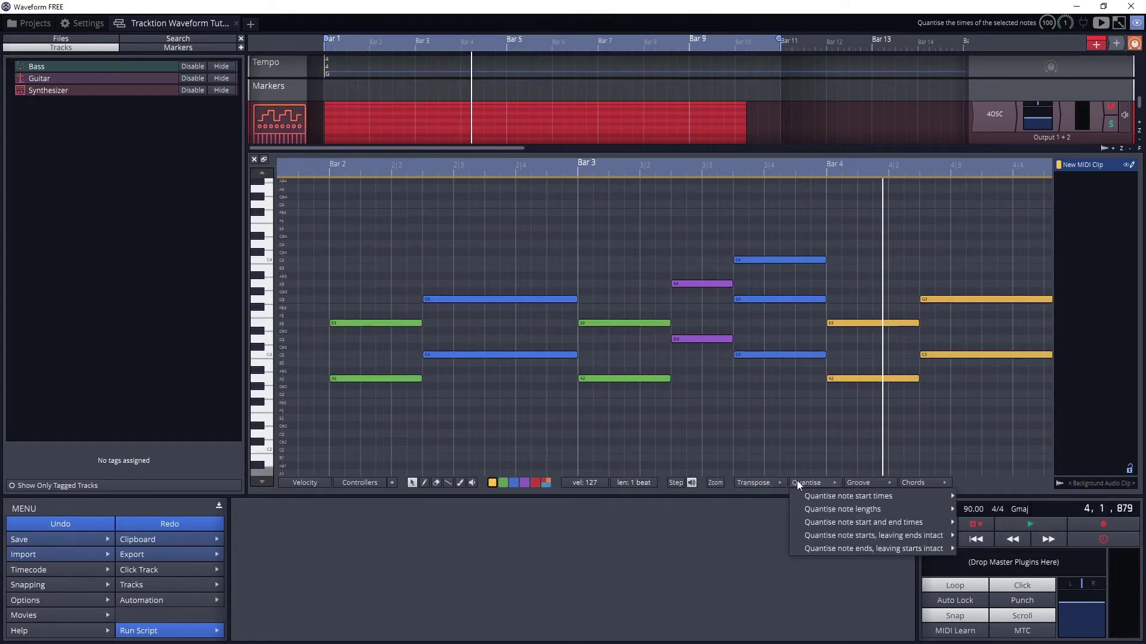
{"action": "mouse_move", "coordinate": [803, 497]}
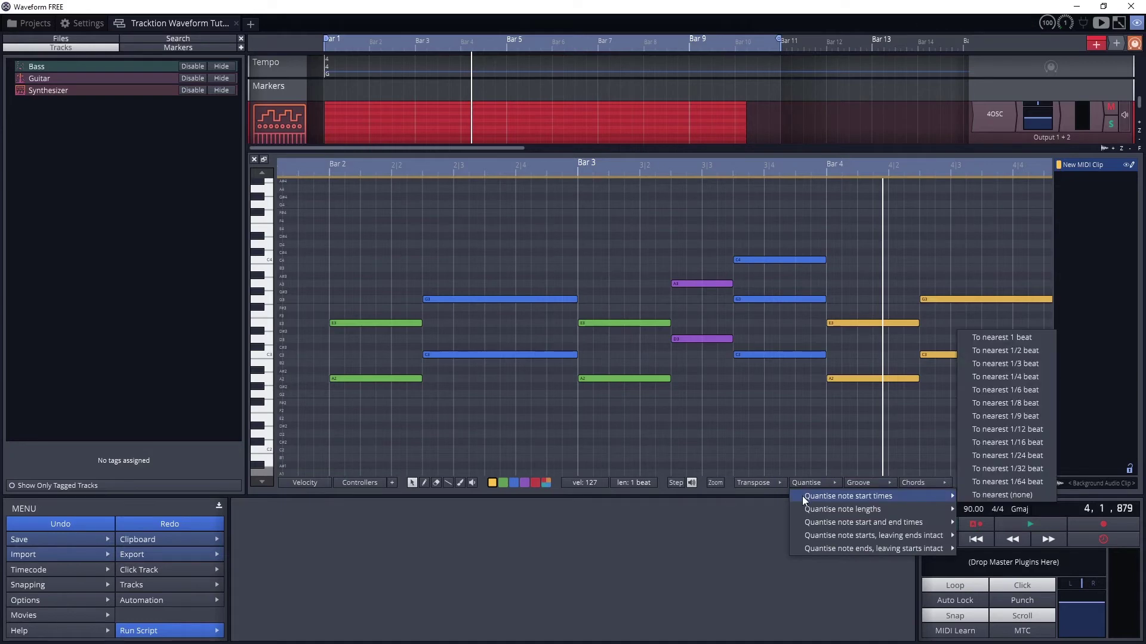
{"action": "left_click", "coordinate": [1000, 349]}
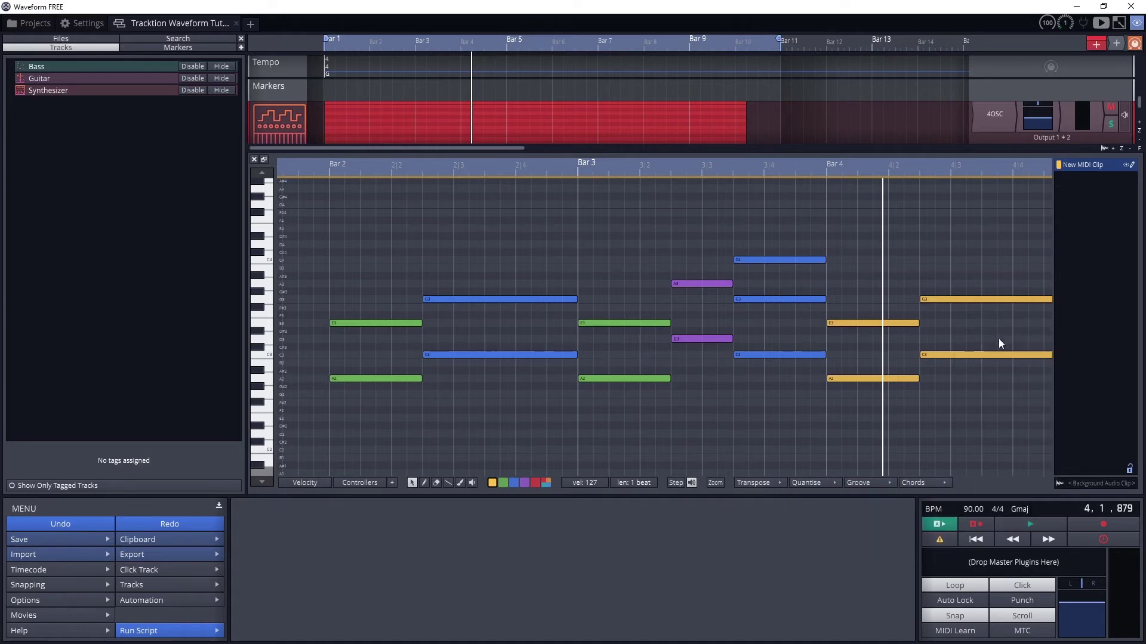
{"action": "key", "text": "ctrl+z"}
- Try quantising the note lengths to the nearest 1 beat
{"action": "left_click", "coordinate": [832, 482]}
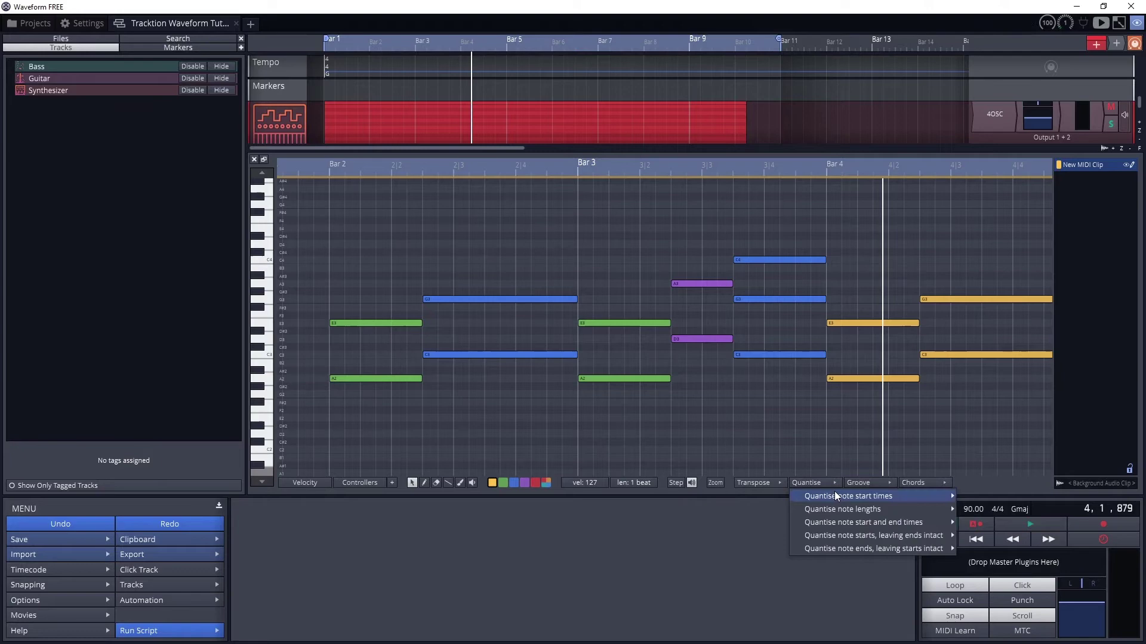
{"action": "mouse_move", "coordinate": [836, 509]}
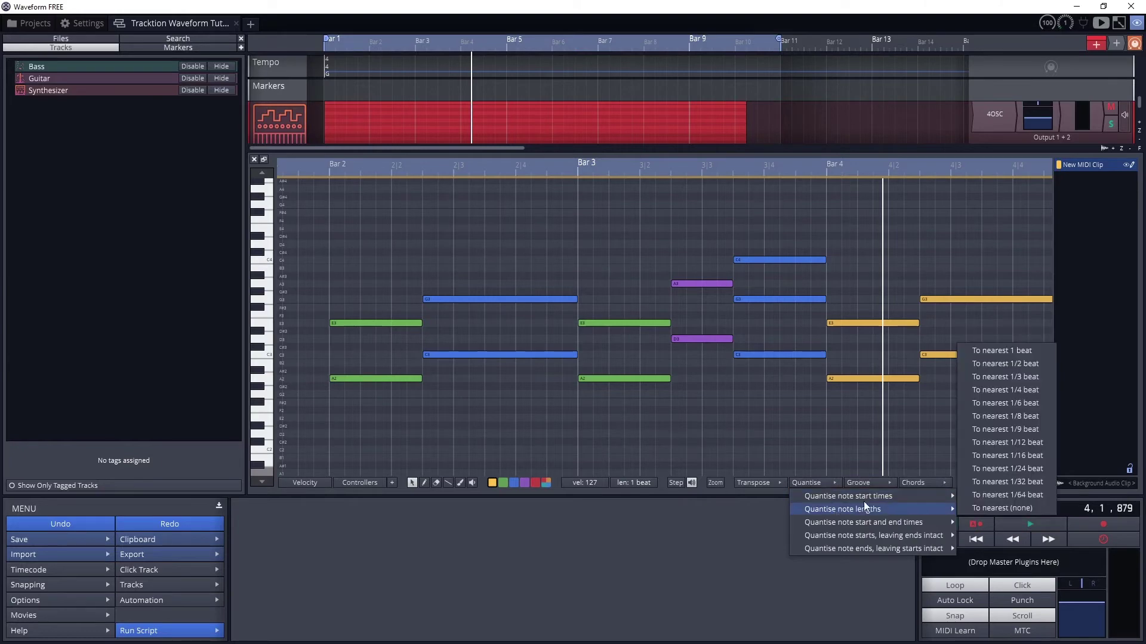
{"action": "left_click", "coordinate": [1013, 350]}
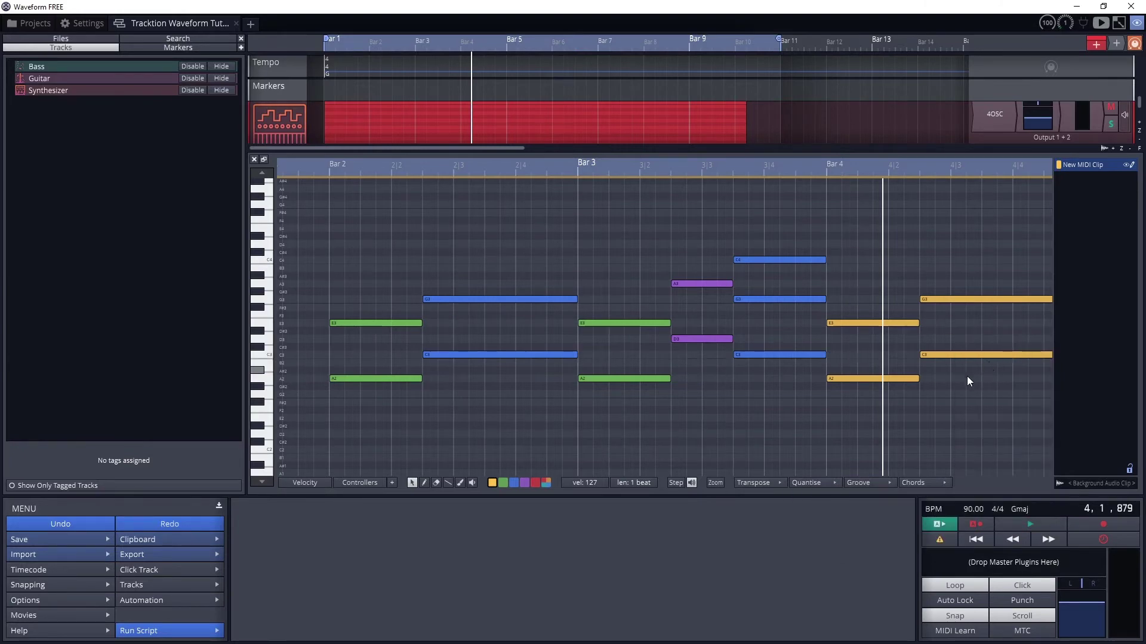
- Try quantising both the start and end times of the notes to the nearest 1 beat, and undo it
{"action": "left_click", "coordinate": [824, 482]}
{"action": "mouse_move", "coordinate": [836, 523]}
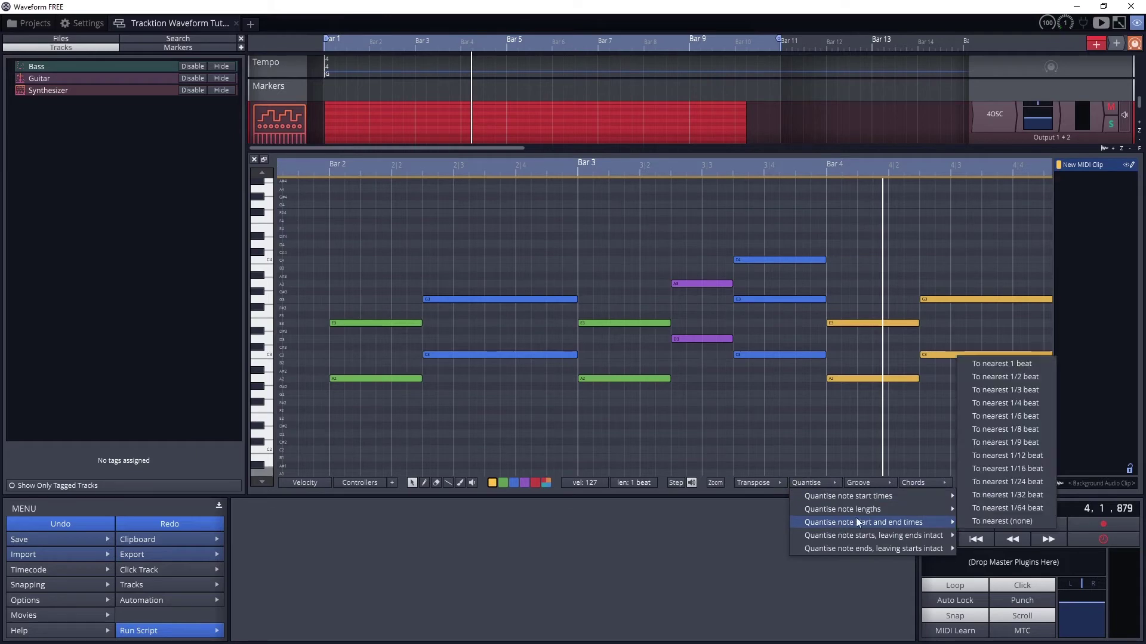
{"action": "left_click", "coordinate": [1022, 364]}
{"action": "key", "text": "ctrl+z"}
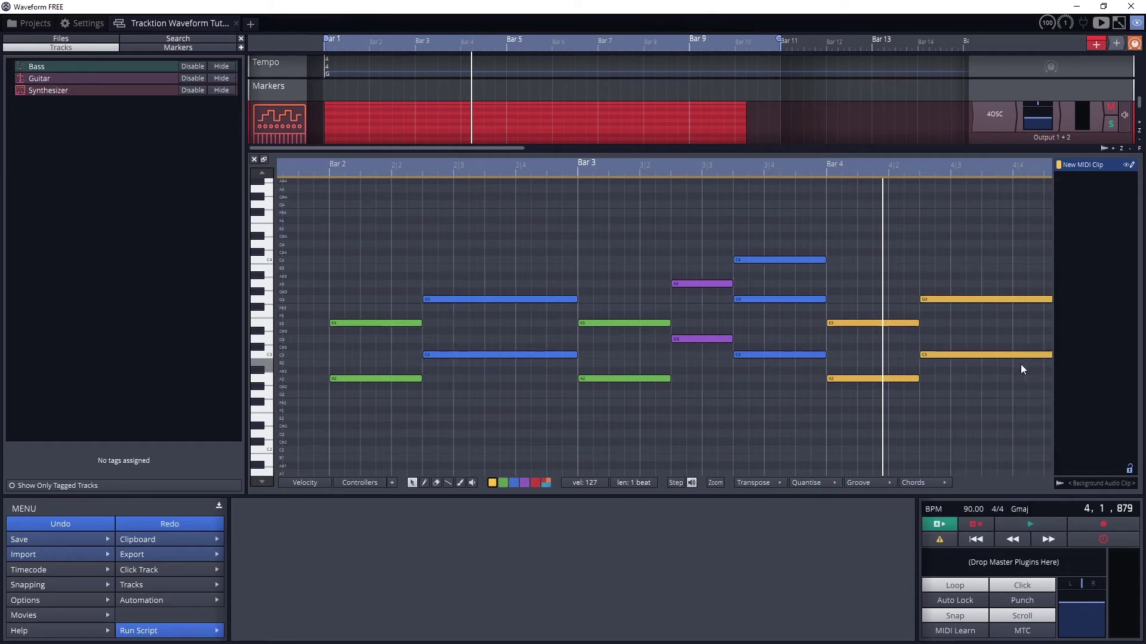
- Try the PullSwing 1/2 20% groove on all notes and play the result from bar 2
{"action": "key", "text": "ctrl+a"}
{"action": "left_click", "coordinate": [859, 482]}
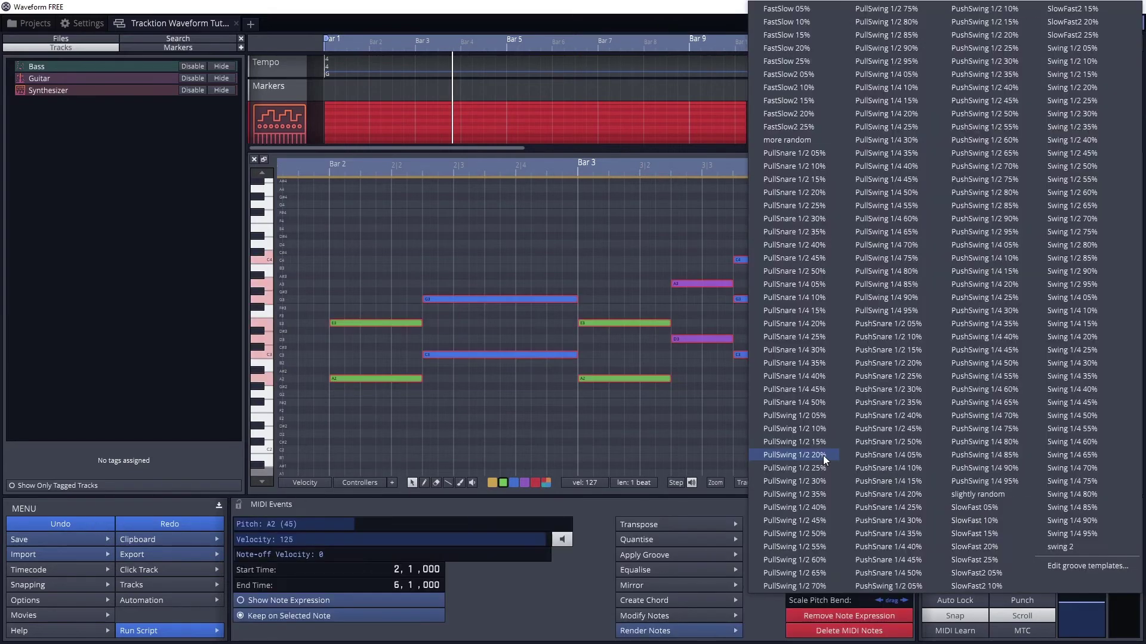
{"action": "left_click", "coordinate": [822, 456]}
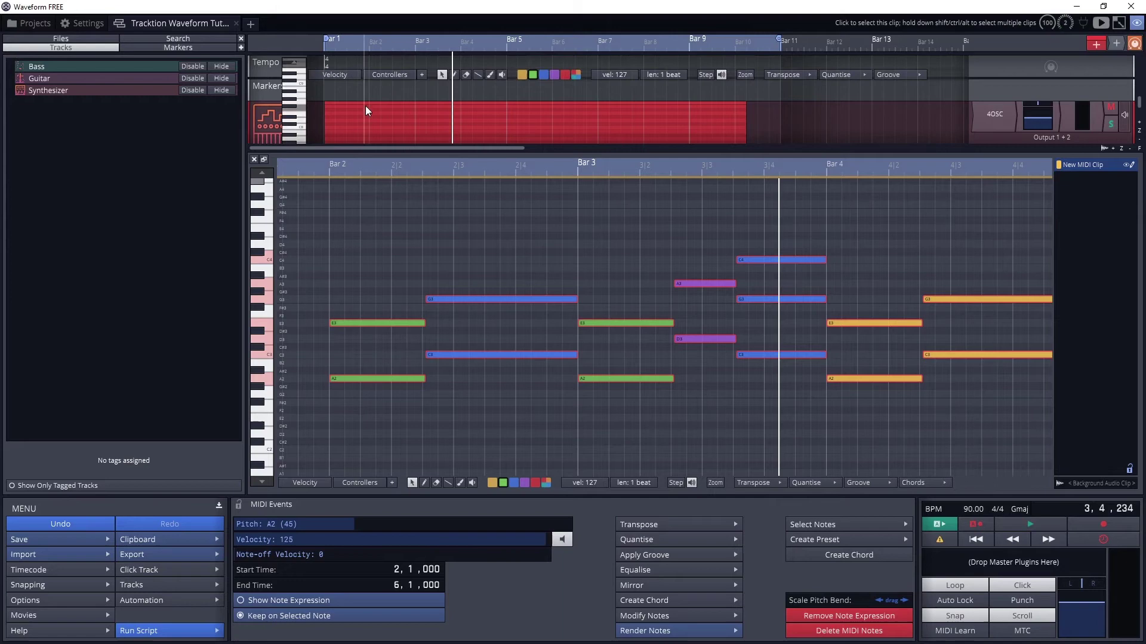
{"action": "left_click", "coordinate": [367, 84]}
{"action": "key", "text": "space"}
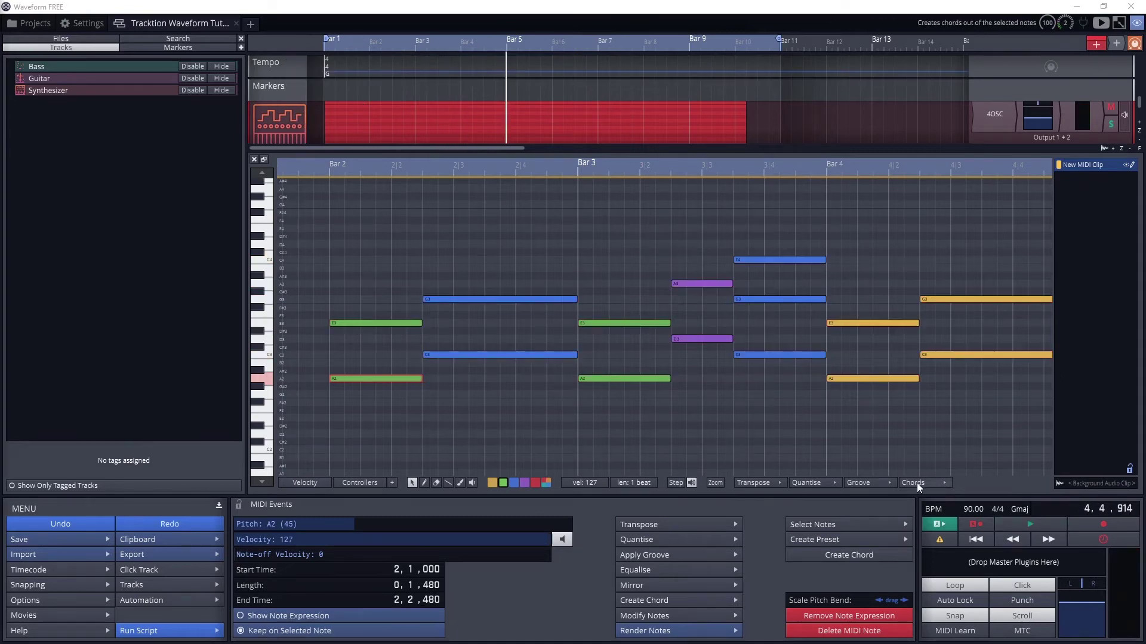
- Try building a Major Sixth chord on the A2 note at the start of bar 2, play it, and undo it
{"action": "left_click", "coordinate": [917, 482]}
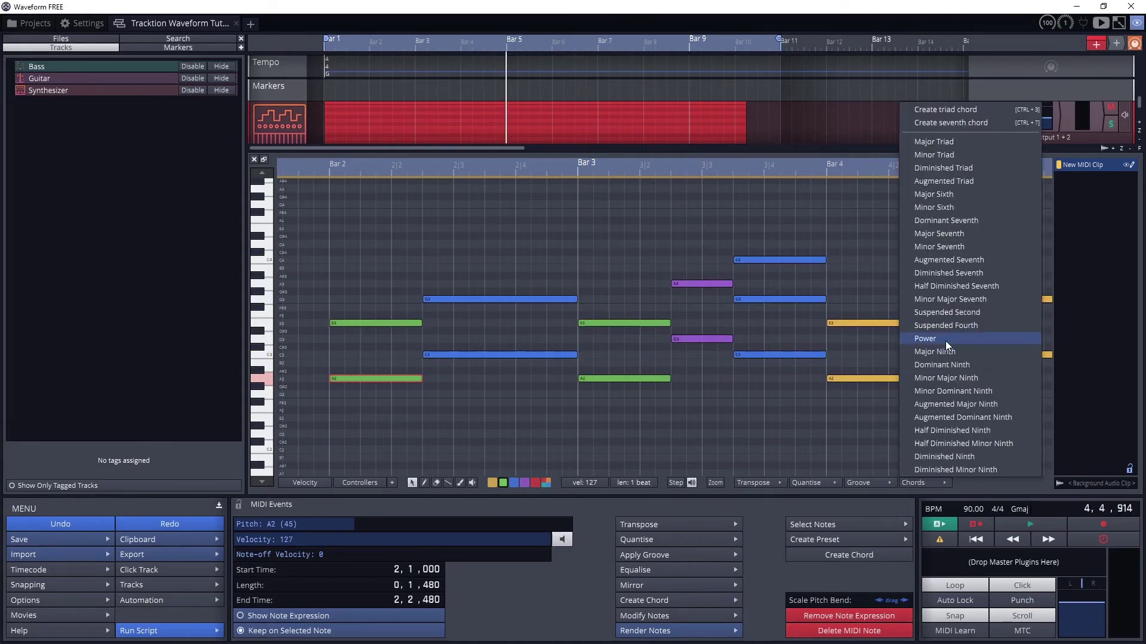
{"action": "left_click", "coordinate": [939, 198]}
{"action": "left_click", "coordinate": [365, 69]}
{"action": "key", "text": "space"}
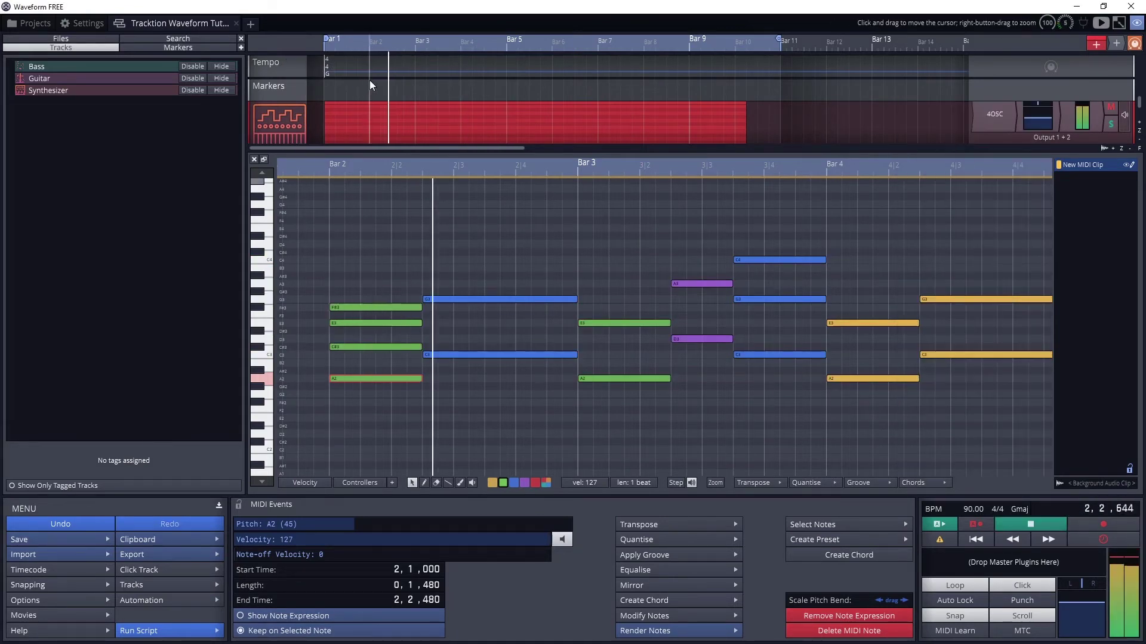
{"action": "key", "text": "space"}
{"action": "key", "text": "ctrl+z"}
- Try a Major Seventh chord on the A2 note at the start of bar 2, play it, and undo the chord
{"action": "left_click", "coordinate": [930, 483]}
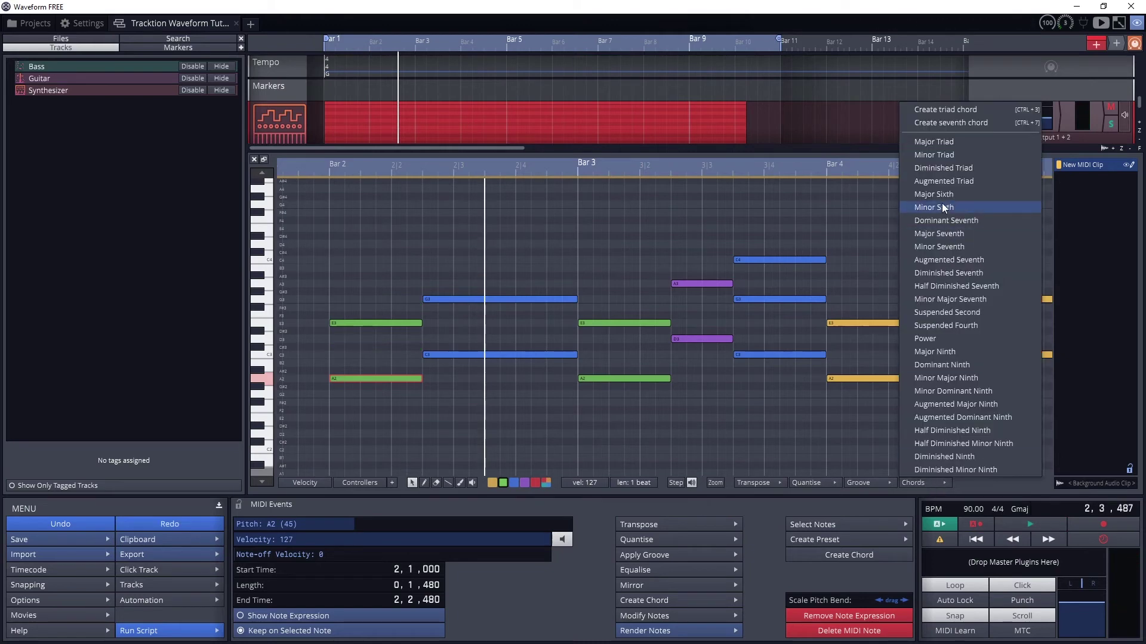
{"action": "left_click", "coordinate": [939, 233]}
{"action": "left_click", "coordinate": [372, 90]}
{"action": "key", "text": "space"}
{"action": "key", "text": "space"}
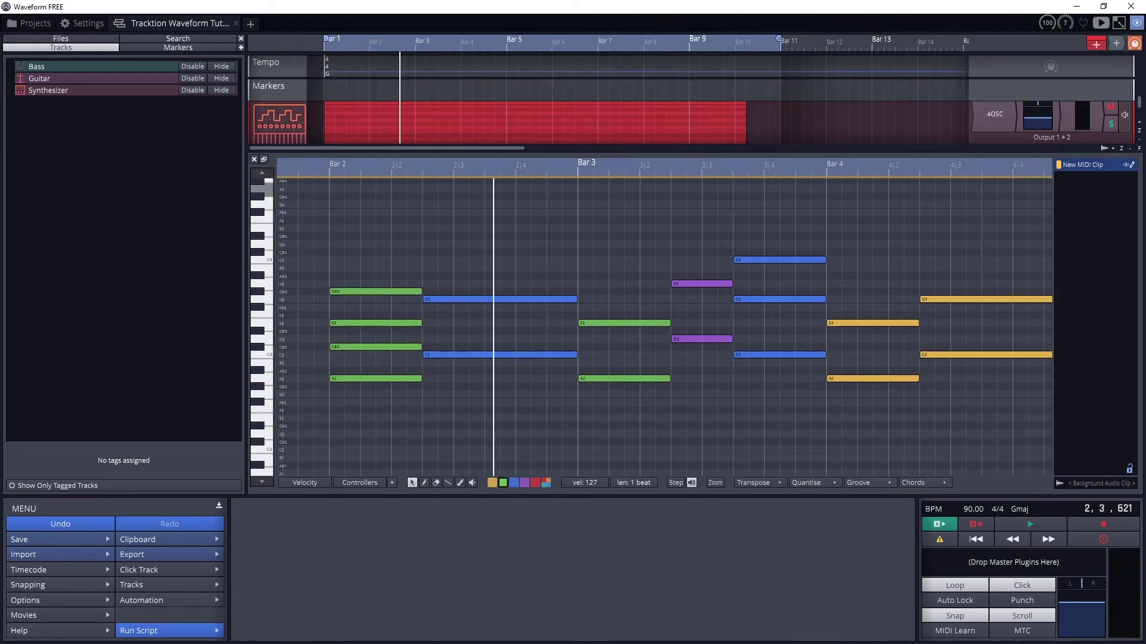
{"action": "key", "text": "ctrl+z"}
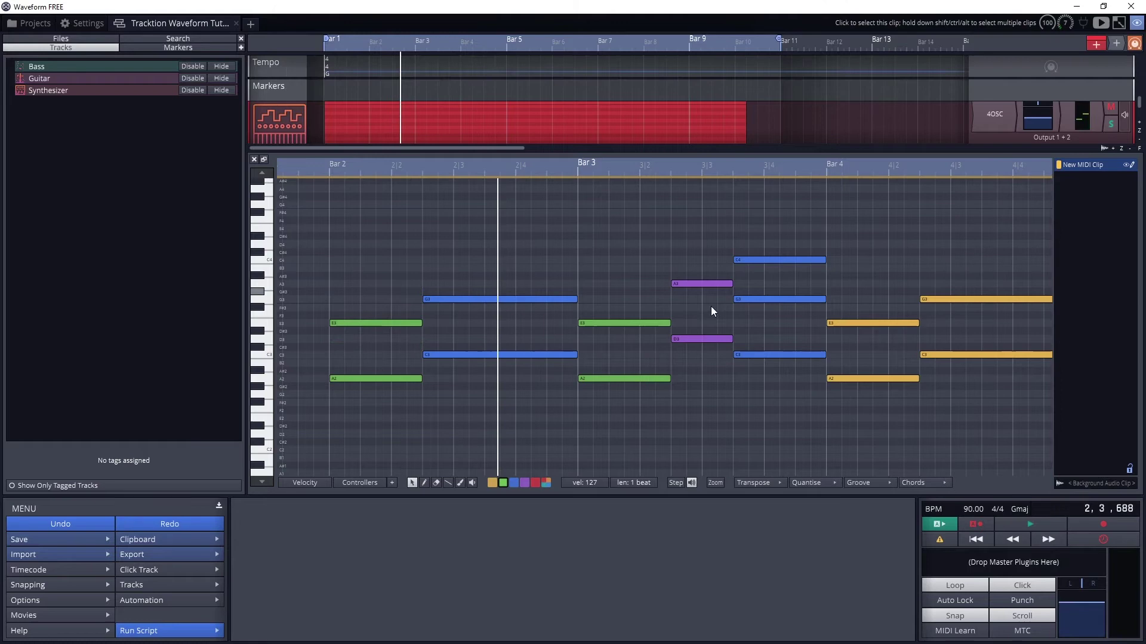
- Build a Major Seventh chord on the blue C3 note in bar 2 and play the part
{"action": "left_click", "coordinate": [452, 356]}
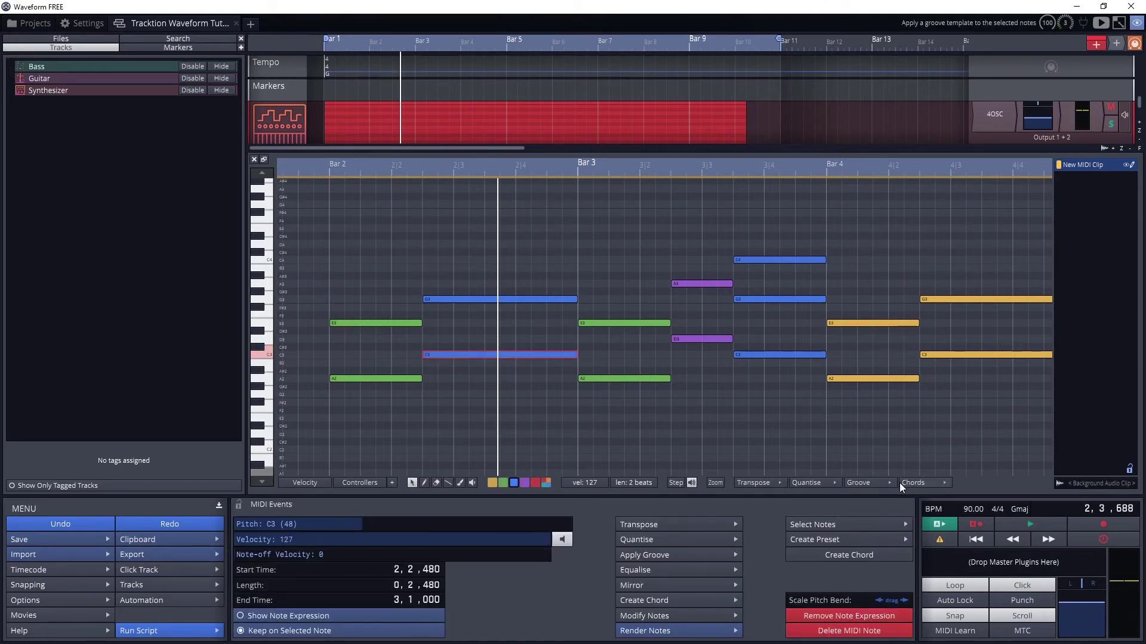
{"action": "left_click", "coordinate": [918, 482]}
{"action": "left_click", "coordinate": [950, 214]}
{"action": "left_click", "coordinate": [425, 196]}
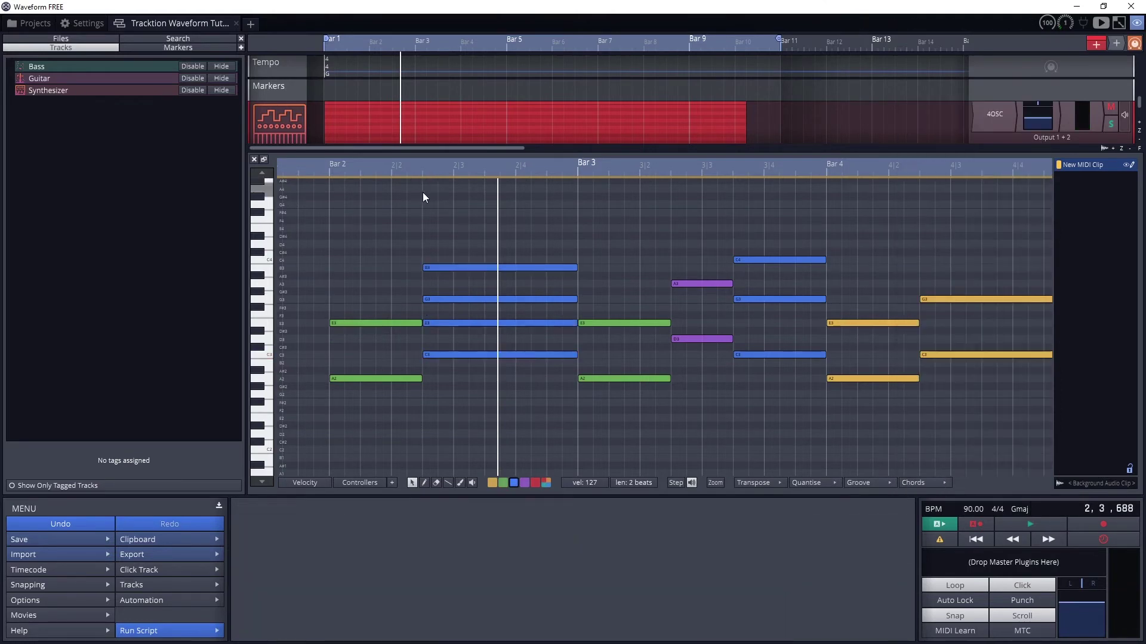
{"action": "key", "text": "space"}
{"action": "key", "text": "space"}
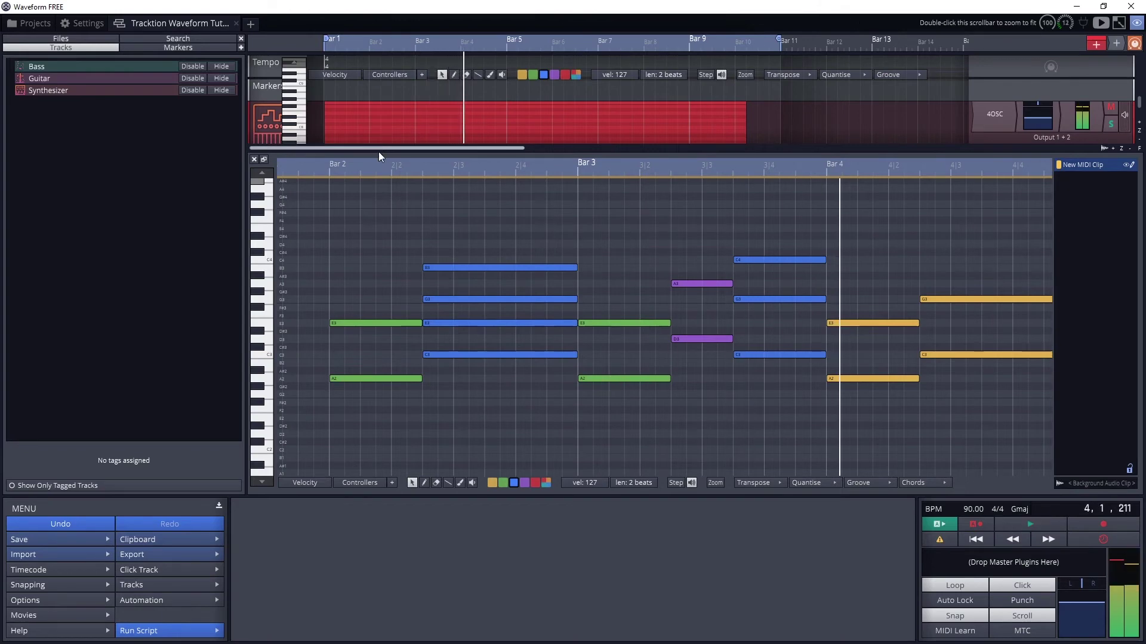
- Replace the Major Seventh chord on the blue C3 note in bar 2 with an Augmented Major Ninth and play it
{"action": "key", "text": "ctrl+z"}
{"action": "left_click", "coordinate": [442, 354]}
{"action": "left_click", "coordinate": [865, 482]}
{"action": "left_click", "coordinate": [737, 460]}
{"action": "left_click", "coordinate": [920, 483]}
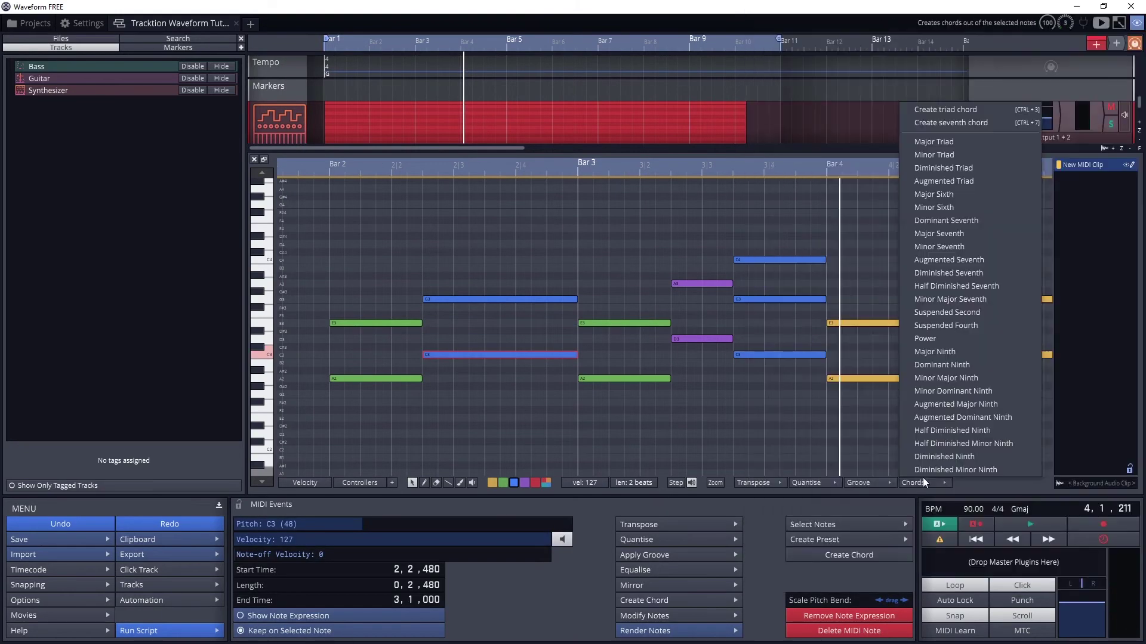
{"action": "left_click", "coordinate": [968, 405]}
{"action": "left_click", "coordinate": [425, 401]}
{"action": "left_click", "coordinate": [370, 96]}
{"action": "key", "text": "space"}
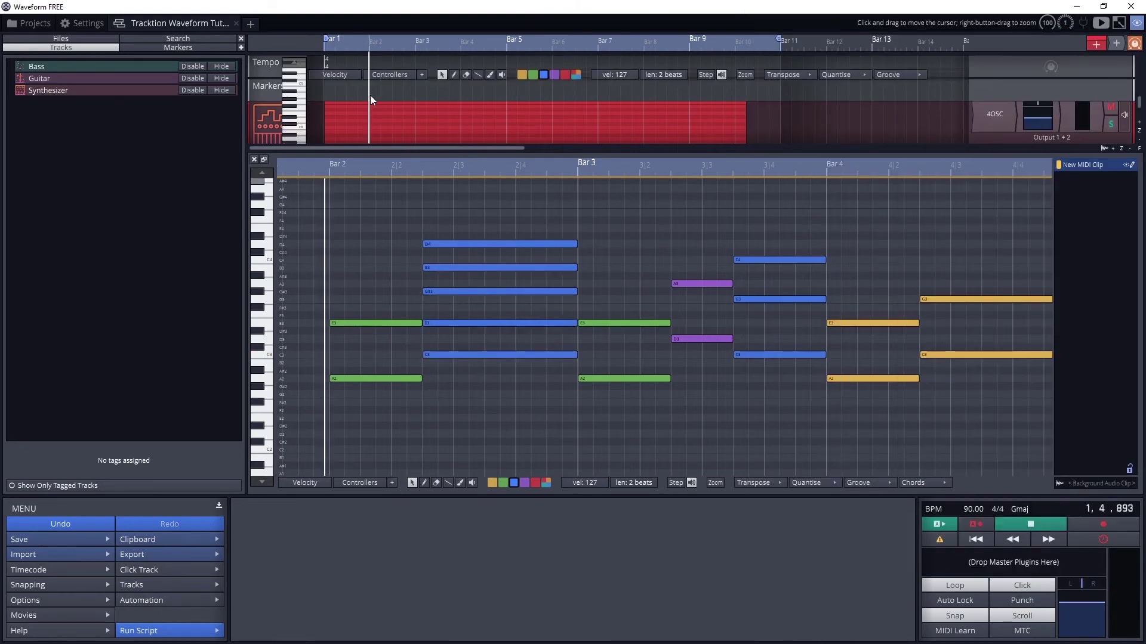
{"action": "key", "text": "space"}
- Build a Suspended Second chord on the blue C3 note in bar 2
{"action": "left_click", "coordinate": [919, 483]}
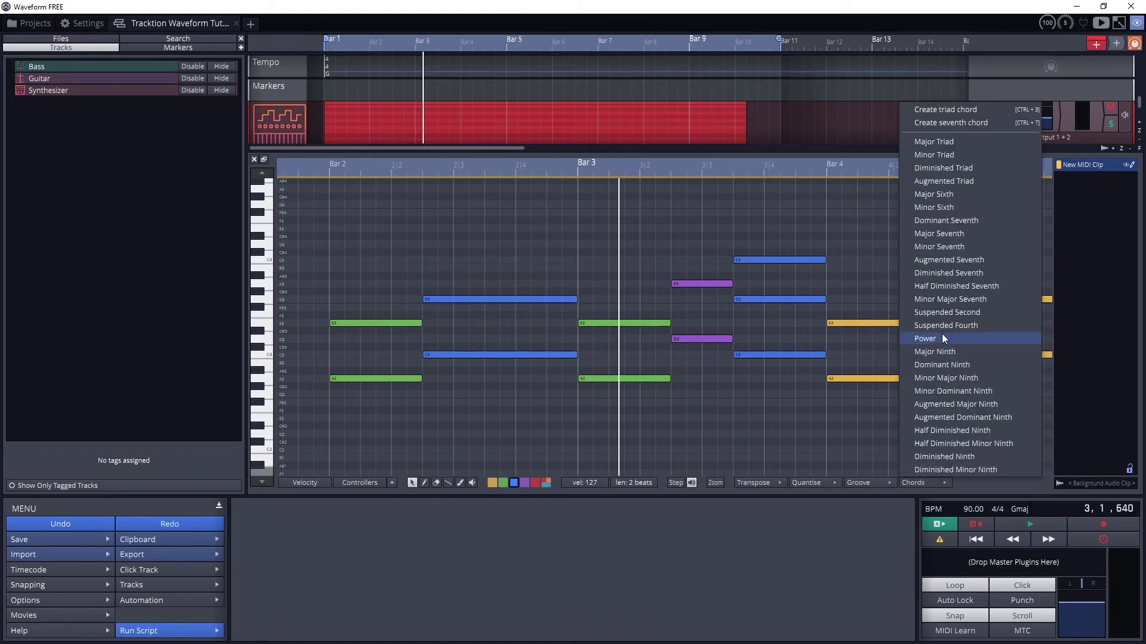
{"action": "left_click", "coordinate": [929, 172]}
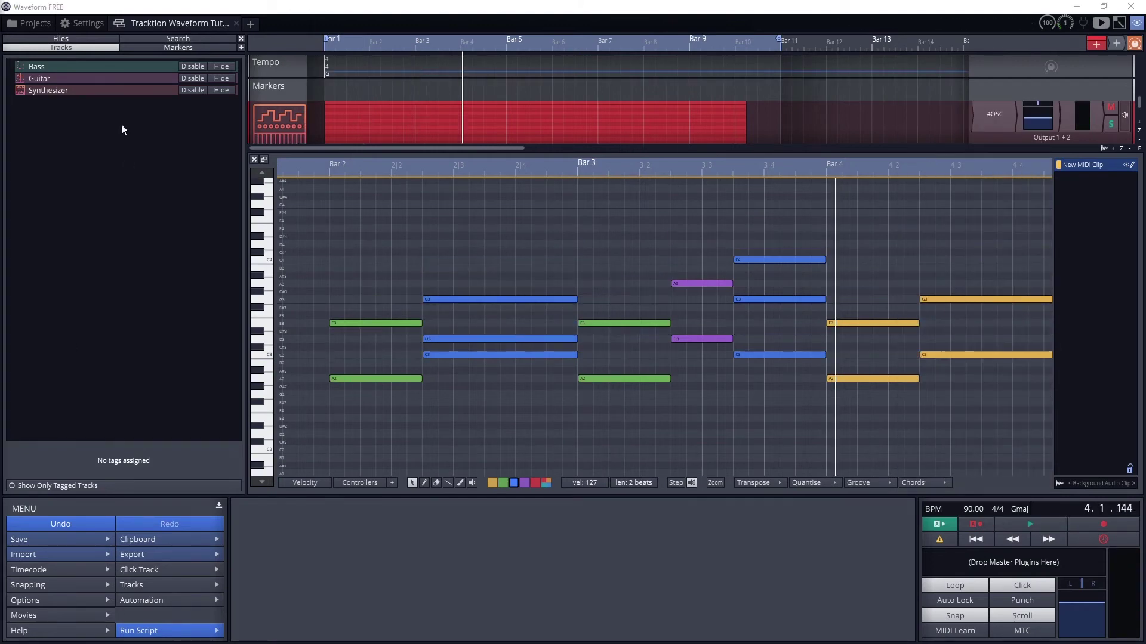
- Refresh the MIDI device list in the settings and enable the MPK249 keyboard's input and output
{"action": "left_click", "coordinate": [85, 24]}
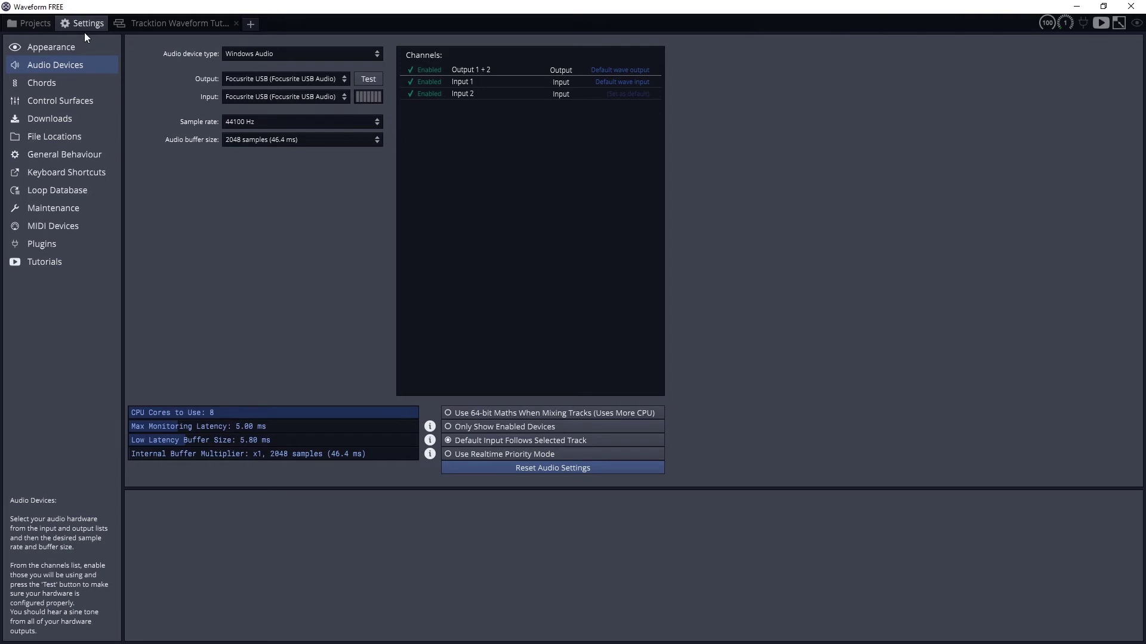
{"action": "left_click", "coordinate": [61, 226]}
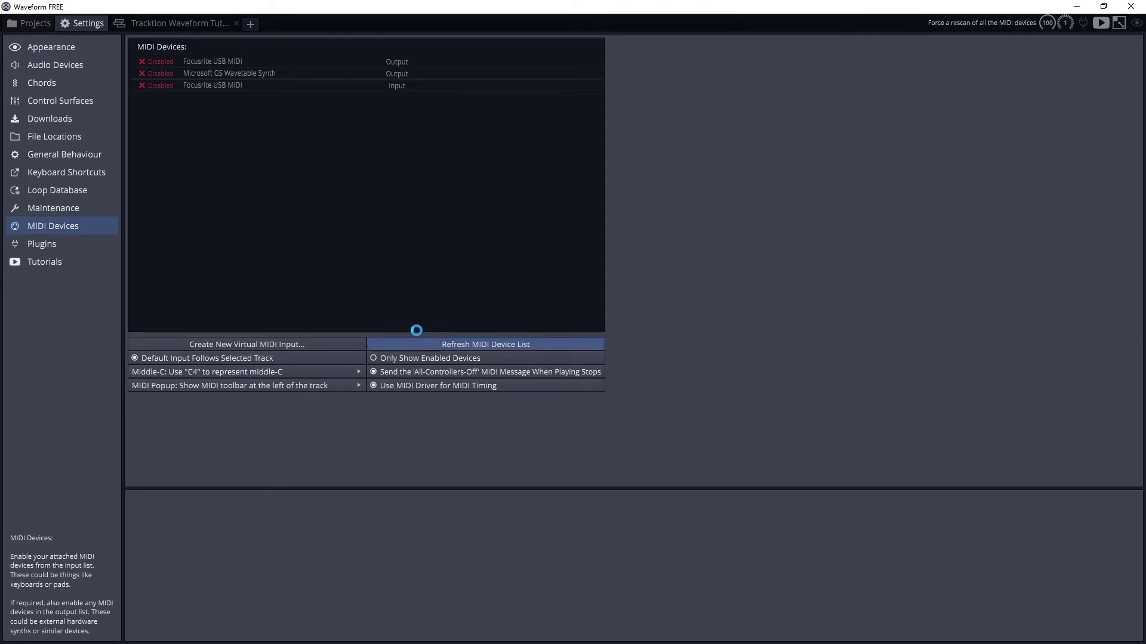
{"action": "left_click", "coordinate": [141, 184]}
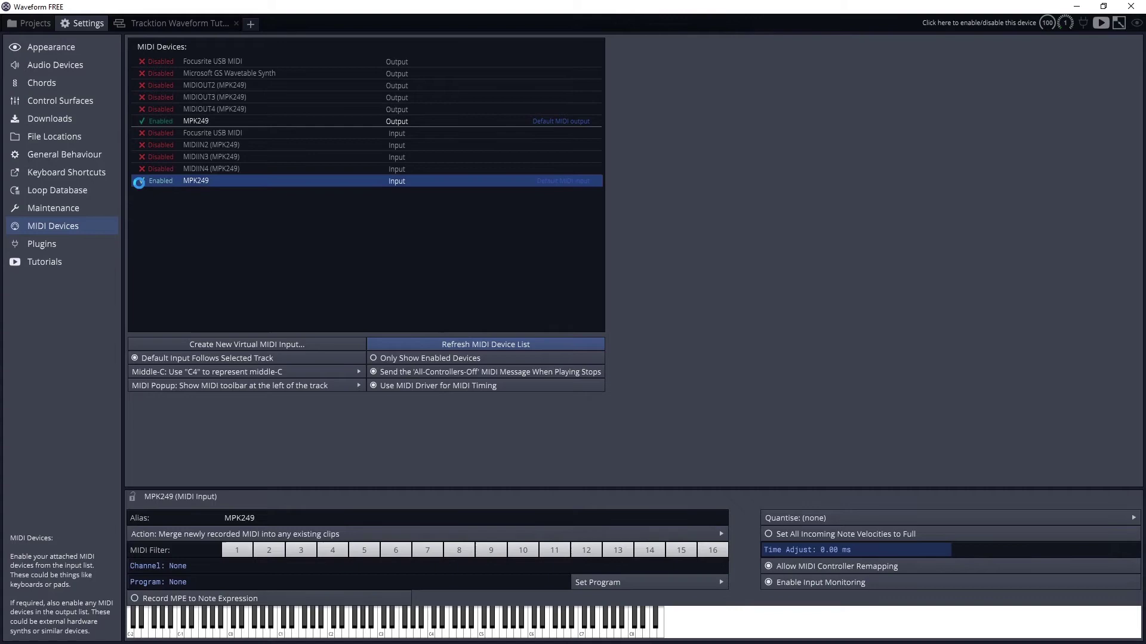
{"action": "left_click", "coordinate": [148, 121]}
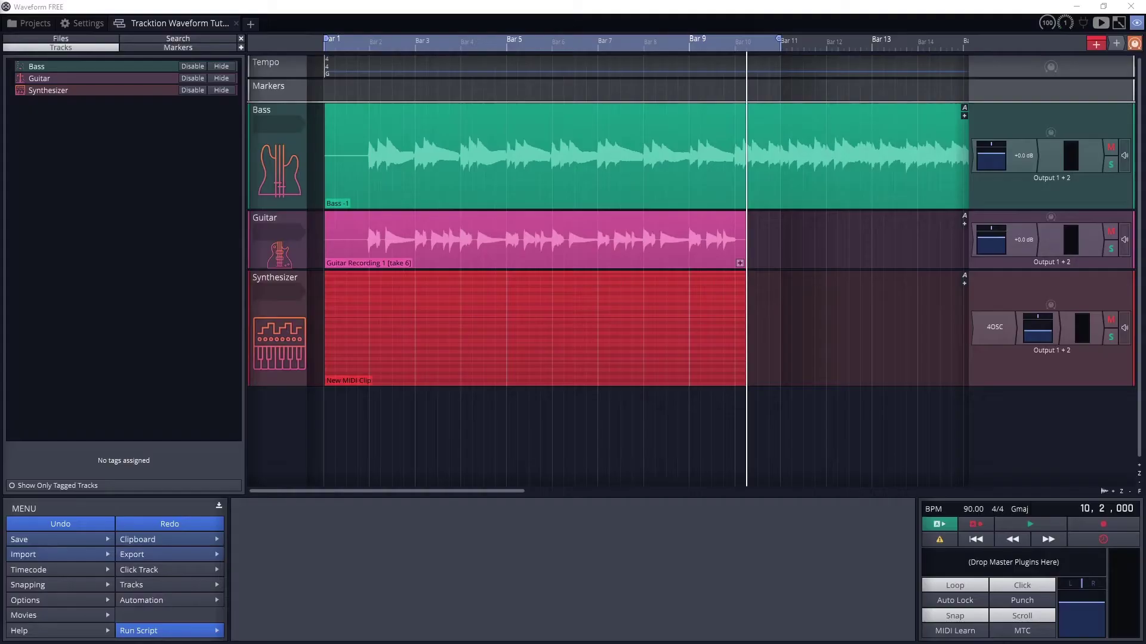
- Assign the MPK249 as the Synthesizer track's input and record a MIDI take from bar 10 to about bar 18
{"action": "left_click", "coordinate": [280, 288]}
{"action": "left_click", "coordinate": [299, 374]}
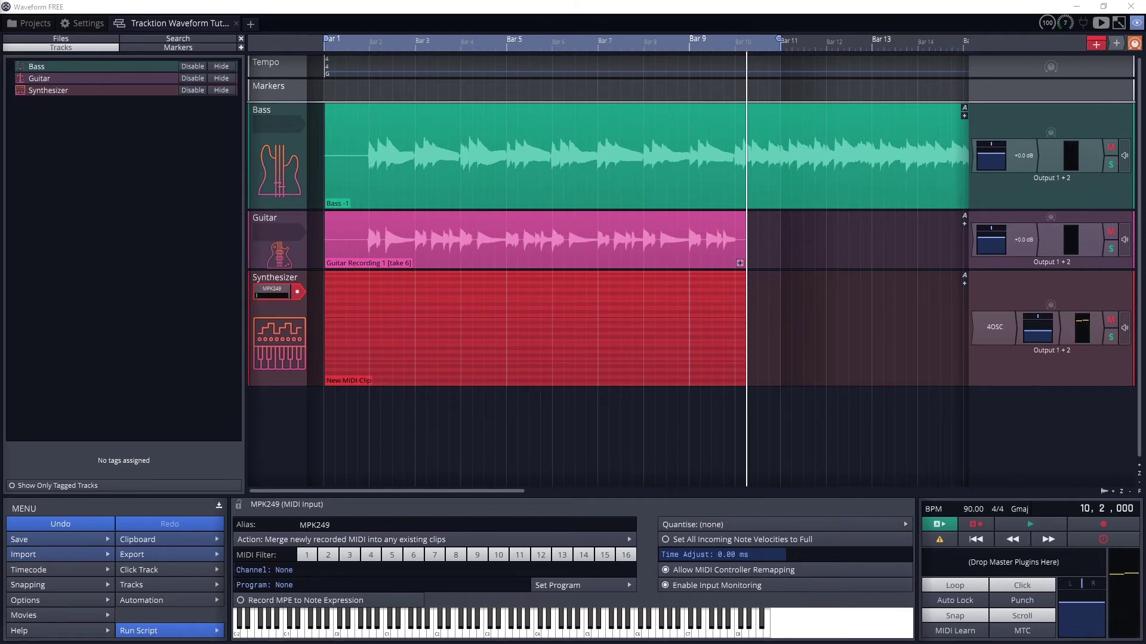
{"action": "left_click", "coordinate": [1079, 524]}
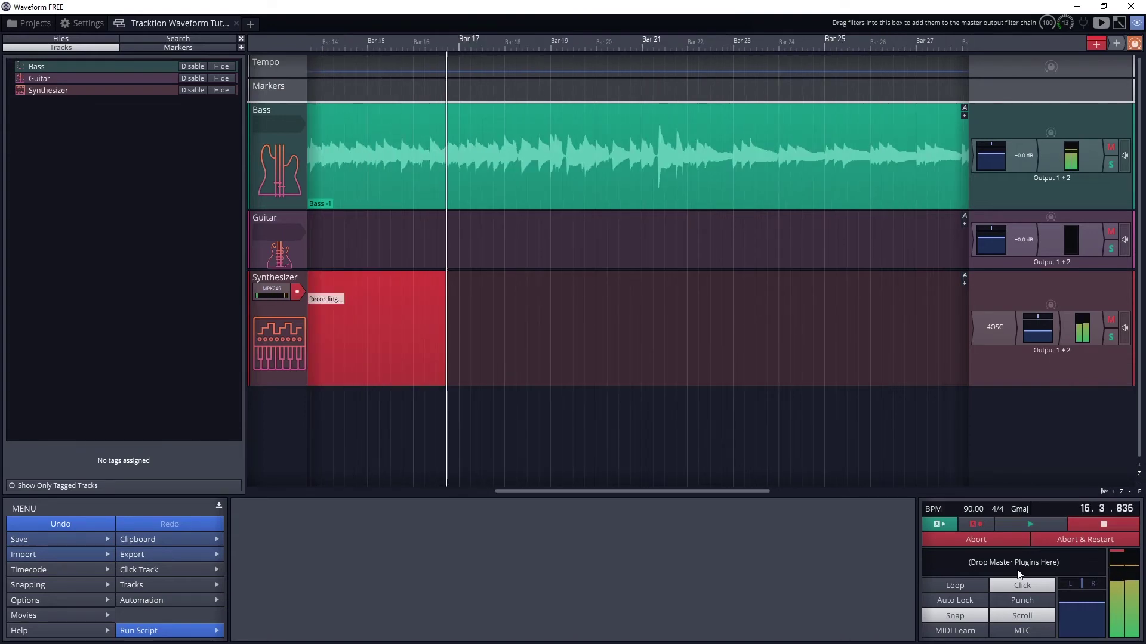
{"action": "key", "text": "space"}
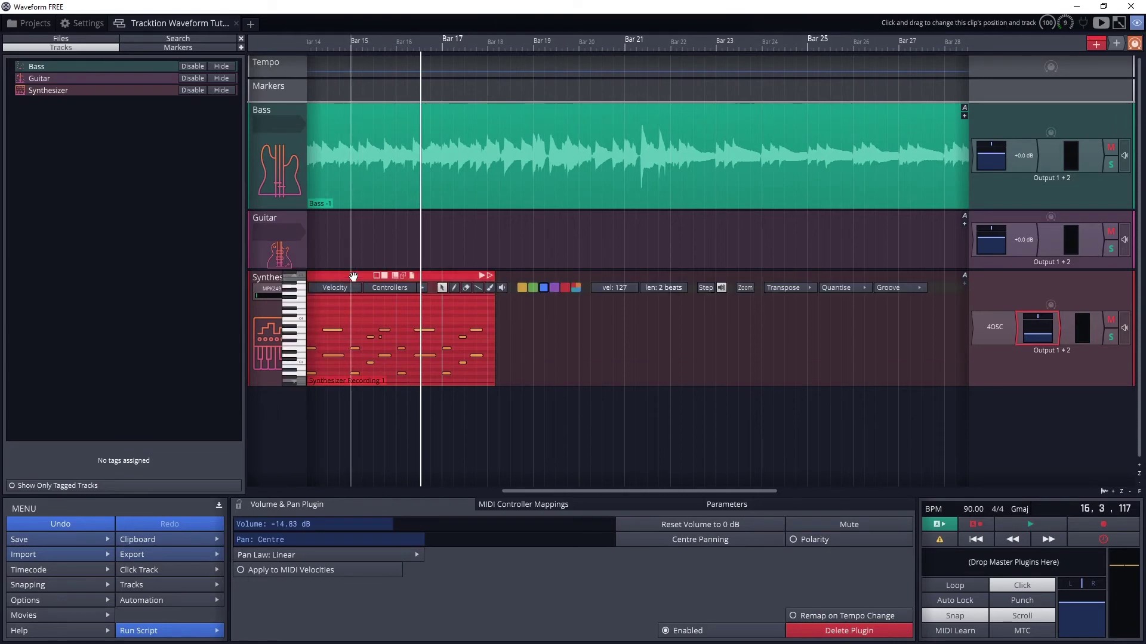
- Open the recorded clip in the MIDI editor, lengthen the first E3 and A2 notes of bar 10 and trim the following A3 and D3 starts
{"action": "left_click", "coordinate": [353, 276]}
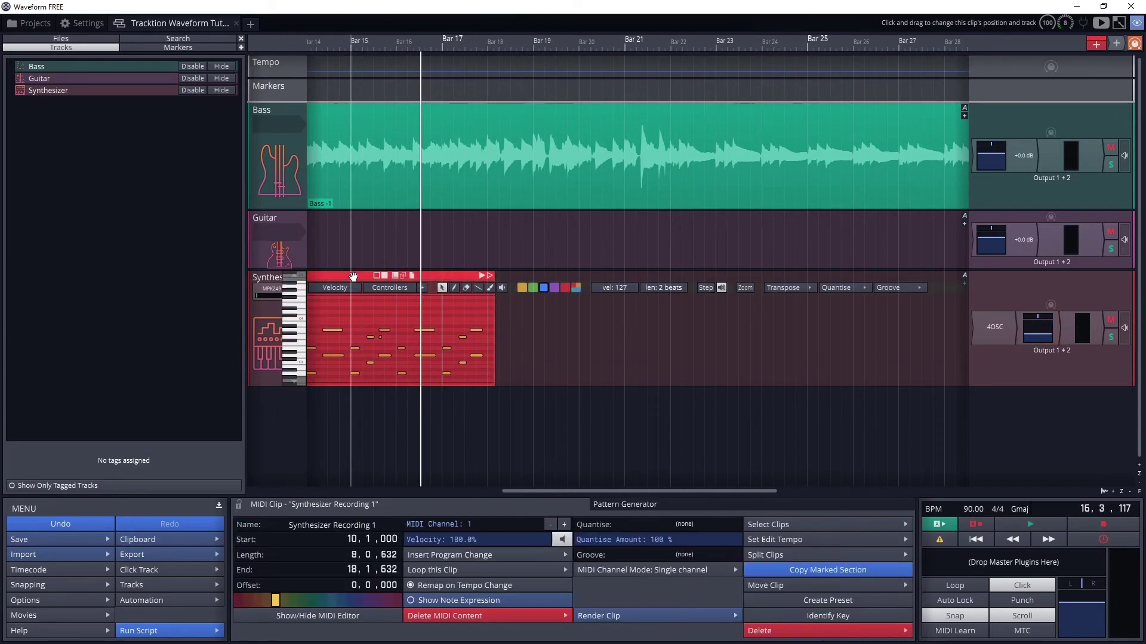
{"action": "double_click", "coordinate": [353, 276]}
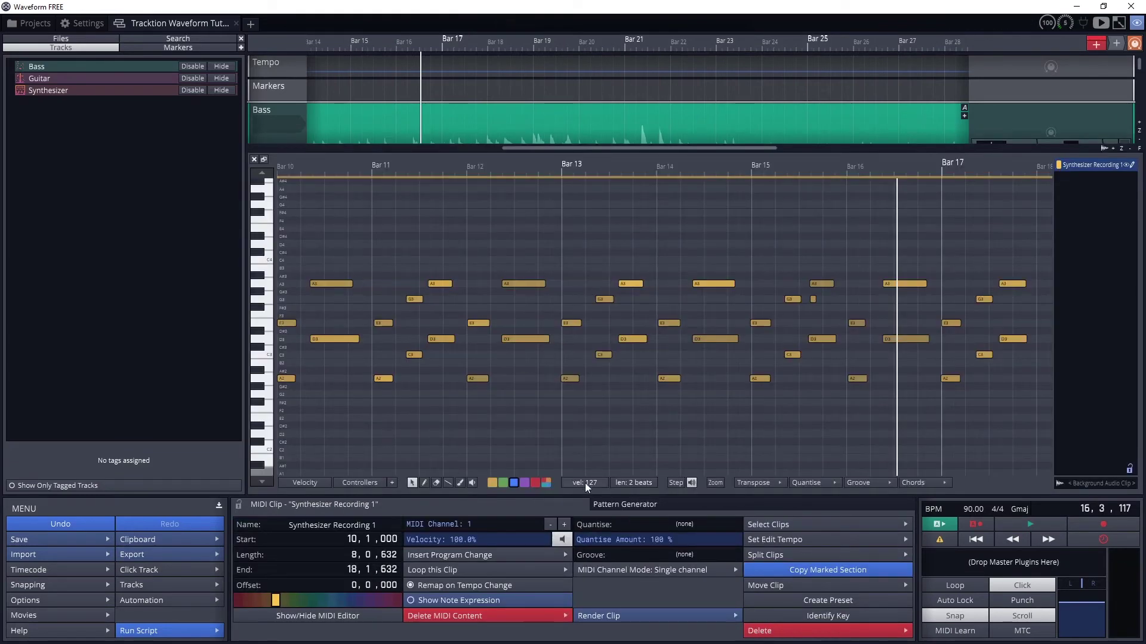
{"action": "scroll", "coordinate": [511, 389], "scroll_direction": "left", "scroll_amount": 3}
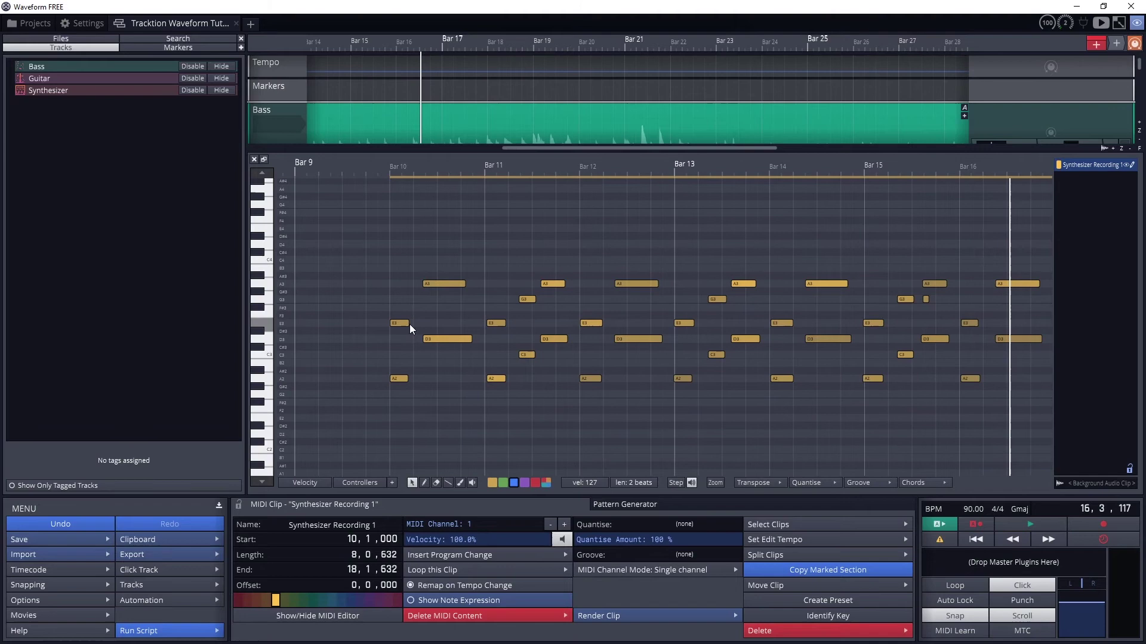
{"action": "left_click", "coordinate": [408, 323]}
{"action": "left_click_drag", "start_coordinate": [408, 321], "coordinate": [427, 321]}
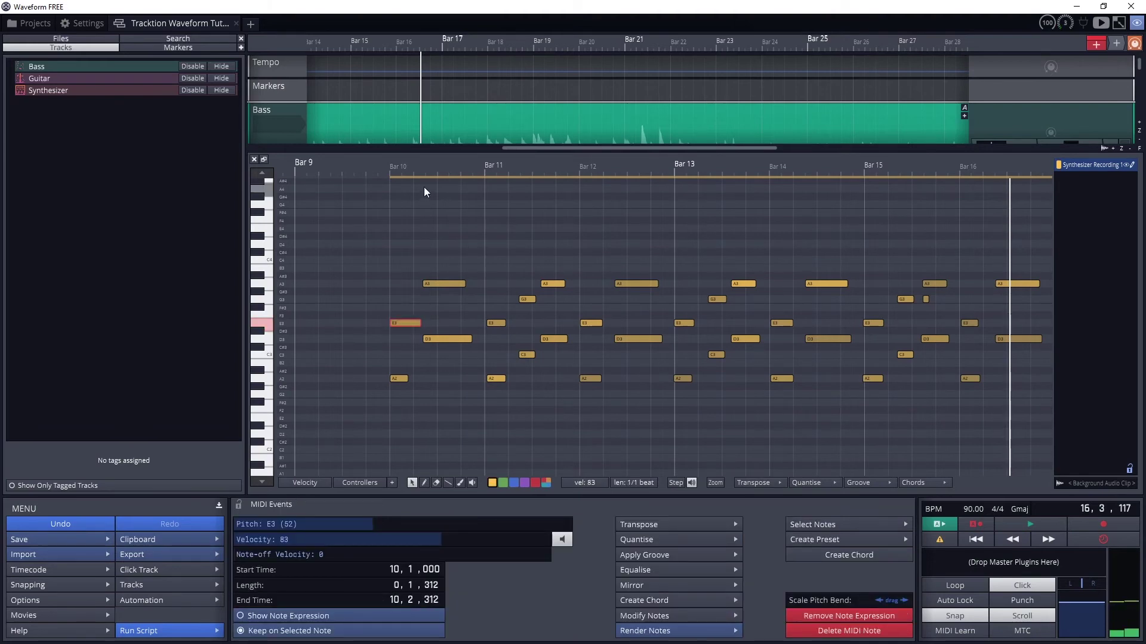
{"action": "scroll", "coordinate": [423, 192], "scroll_direction": "up", "scroll_amount": 3}
{"action": "left_click_drag", "start_coordinate": [393, 380], "coordinate": [410, 382]}
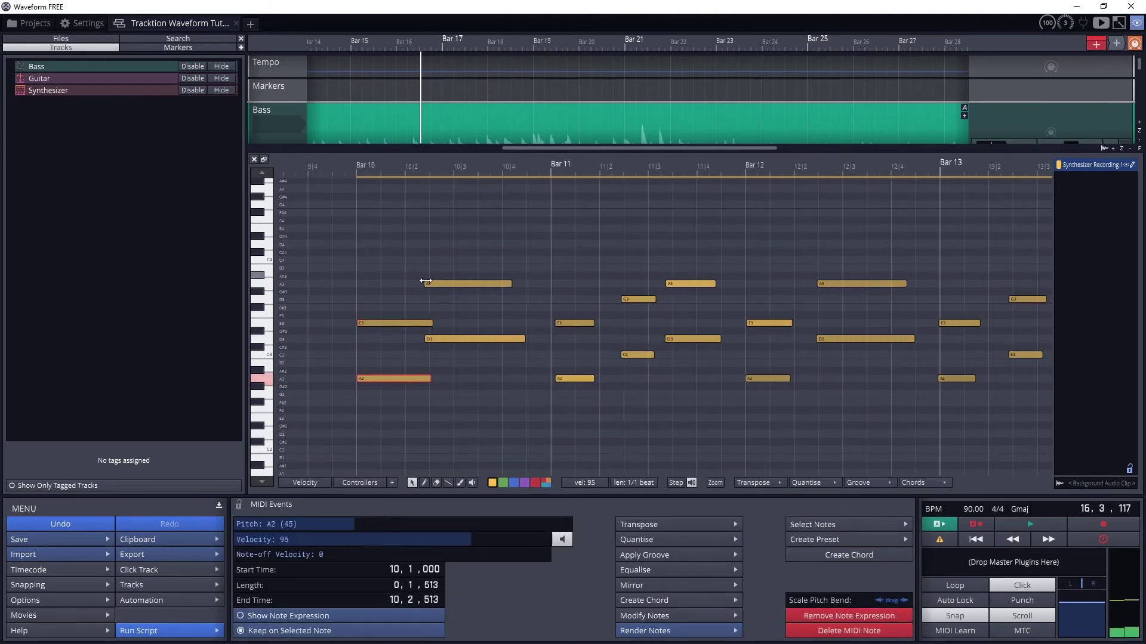
{"action": "left_click_drag", "start_coordinate": [425, 281], "coordinate": [431, 283]}
{"action": "left_click_drag", "start_coordinate": [425, 339], "coordinate": [405, 324]}
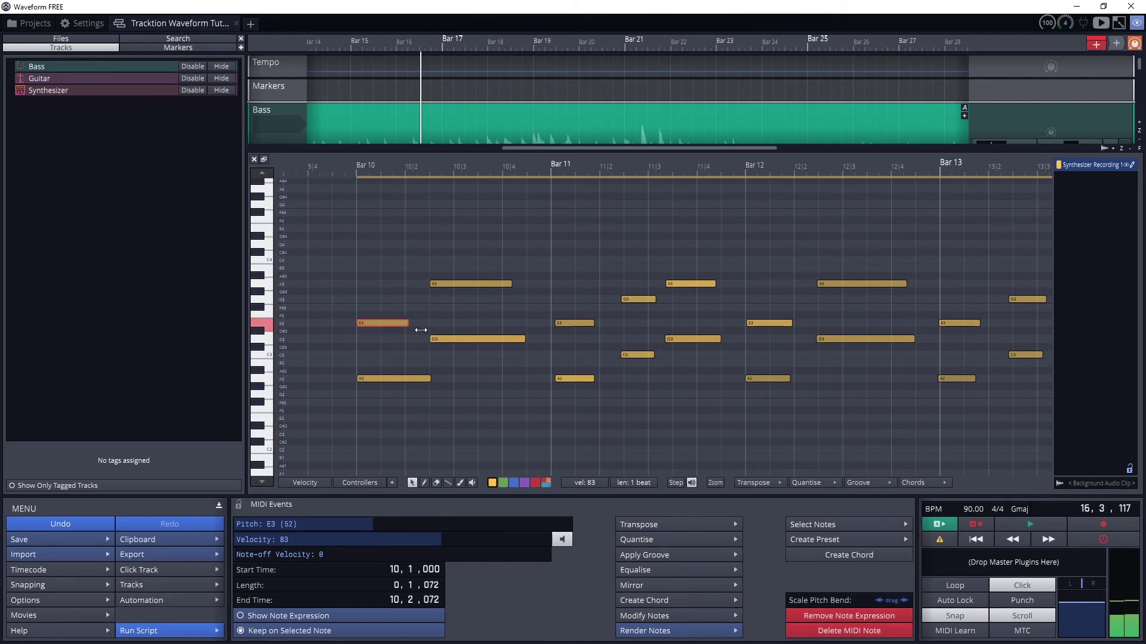
- Align the starts of the E3 and A2 notes with bar 11 and delete the very short G3 note in bar 15
{"action": "left_click_drag", "start_coordinate": [556, 323], "coordinate": [547, 322]}
{"action": "left_click_drag", "start_coordinate": [555, 379], "coordinate": [547, 377]}
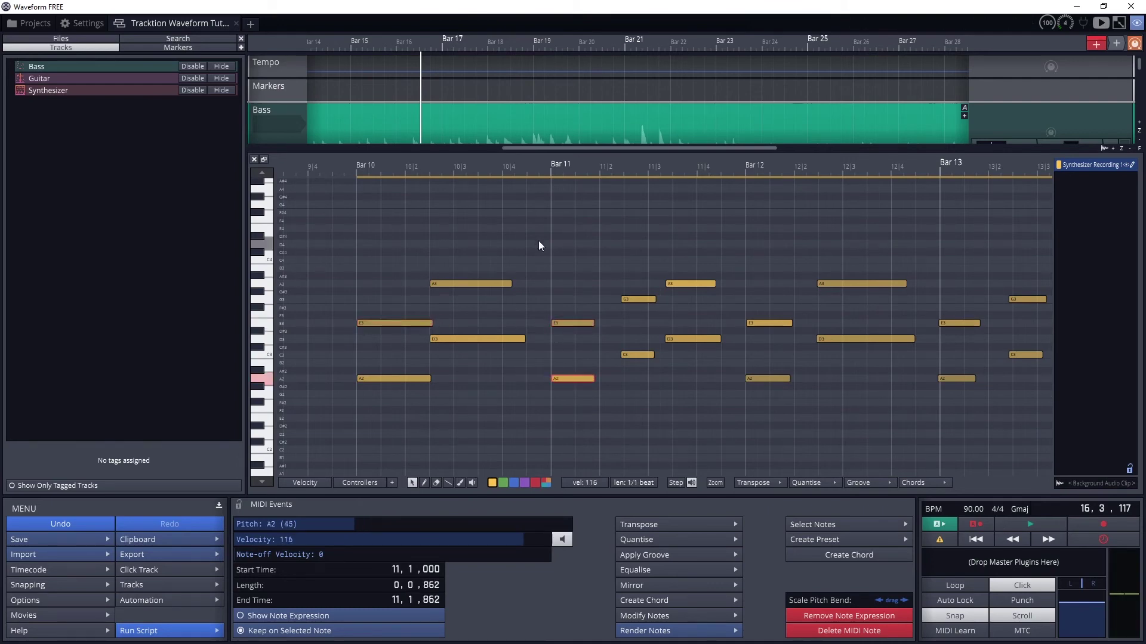
{"action": "left_click_drag", "start_coordinate": [579, 167], "coordinate": [0, 240]}
{"action": "left_click", "coordinate": [759, 299]}
{"action": "key", "text": "Delete"}
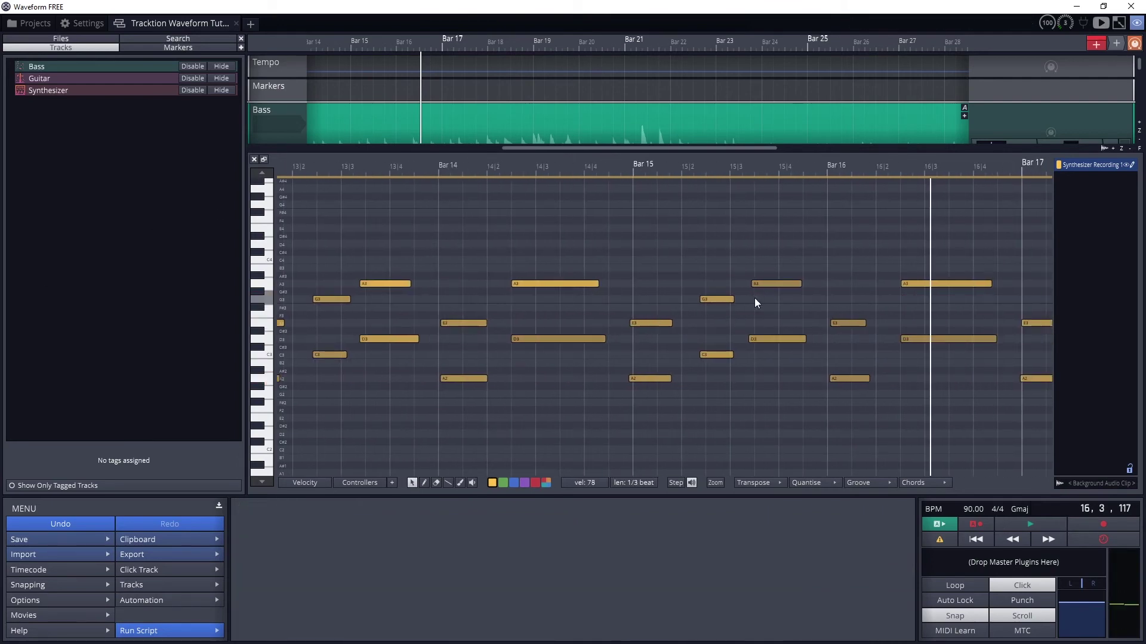
- Show the note velocities and match those of the paired notes in bars 13 to 16
{"action": "left_click", "coordinate": [304, 483]}
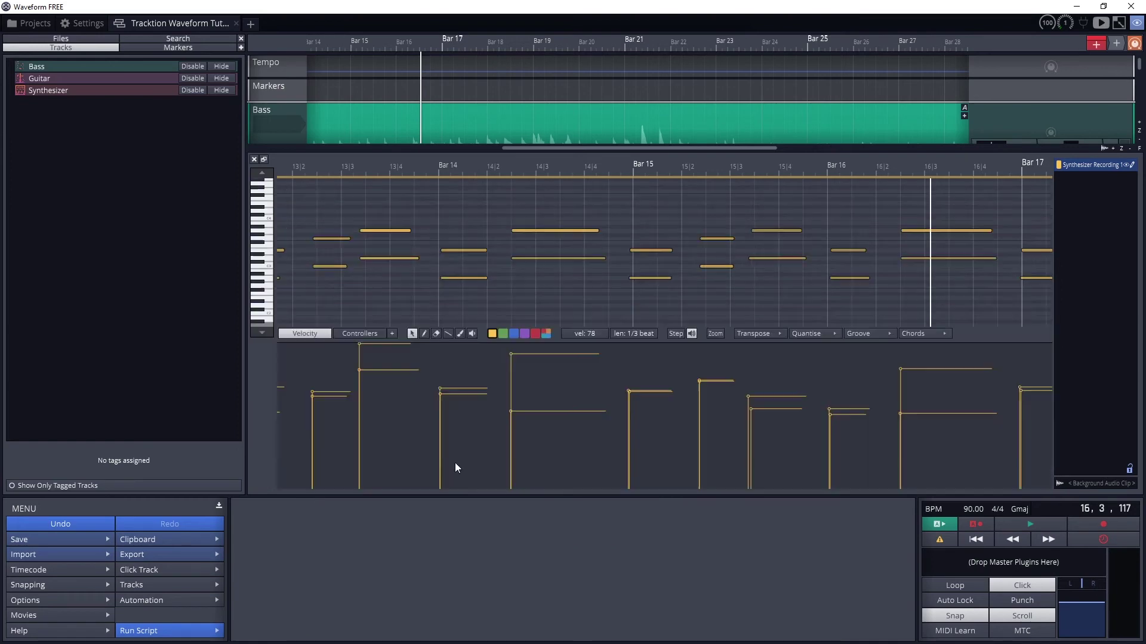
{"action": "left_click", "coordinate": [546, 376]}
{"action": "left_click_drag", "start_coordinate": [389, 344], "coordinate": [389, 371]}
{"action": "left_click_drag", "start_coordinate": [764, 410], "coordinate": [763, 397]}
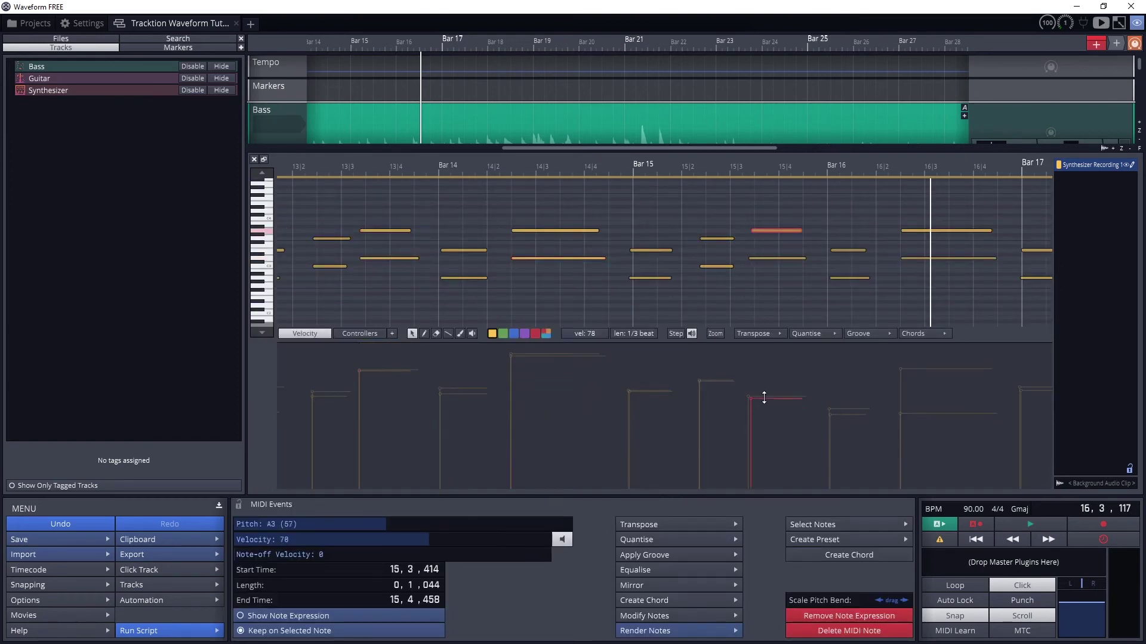
{"action": "left_click_drag", "start_coordinate": [951, 414], "coordinate": [951, 368]}
{"action": "left_click_drag", "start_coordinate": [472, 371], "coordinate": [503, 369]}
- Even out the velocities of the paired notes in bars 10 to 13 and hide the velocity display
{"action": "left_click_drag", "start_coordinate": [298, 203], "coordinate": [641, 202]}
{"action": "left_click_drag", "start_coordinate": [612, 412], "coordinate": [611, 394]}
{"action": "left_click_drag", "start_coordinate": [341, 354], "coordinate": [340, 370]}
{"action": "left_click_drag", "start_coordinate": [419, 202], "coordinate": [763, 202]}
{"action": "left_click", "coordinate": [460, 374]}
{"action": "left_click_drag", "start_coordinate": [769, 367], "coordinate": [768, 384]}
{"action": "left_click_drag", "start_coordinate": [588, 173], "coordinate": [1109, 226]}
{"action": "left_click_drag", "start_coordinate": [547, 148], "coordinate": [398, 153]}
{"action": "left_click", "coordinate": [524, 88]}
{"action": "left_click", "coordinate": [305, 333]}
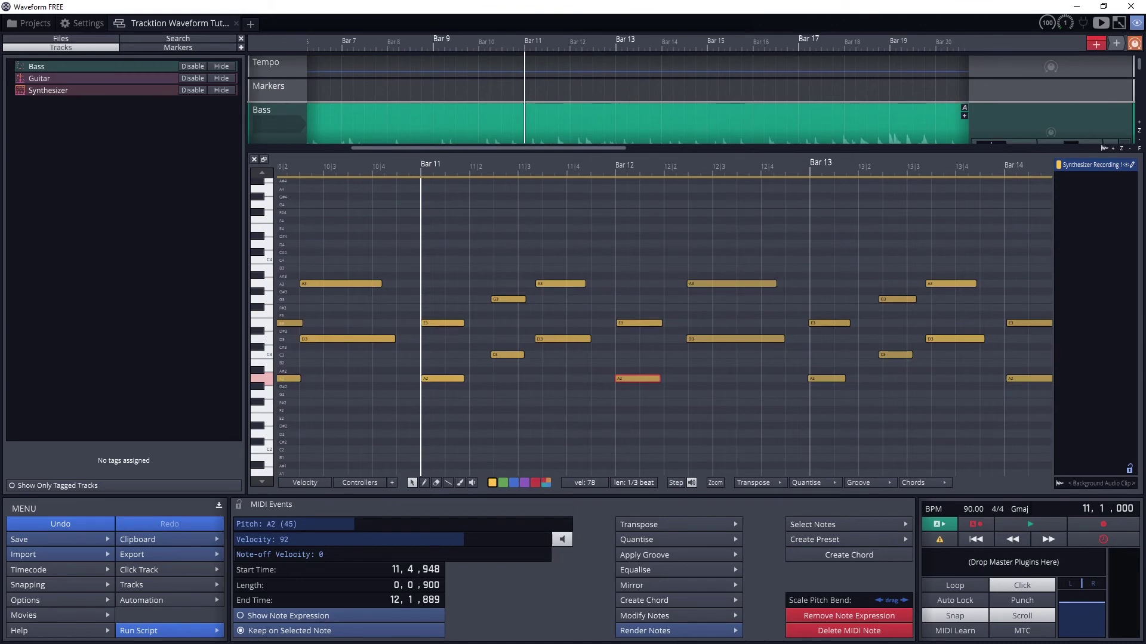
- Quantise the starts and ends of the recorded notes
{"action": "left_click", "coordinate": [814, 482]}
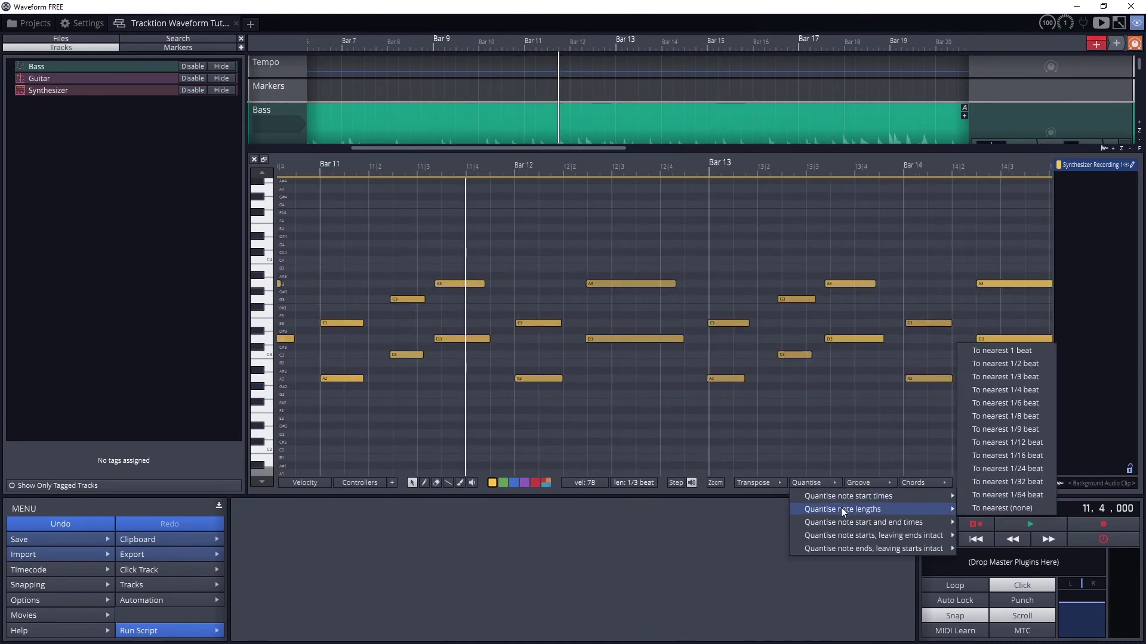
{"action": "mouse_move", "coordinate": [848, 521]}
{"action": "left_click", "coordinate": [1011, 378]}
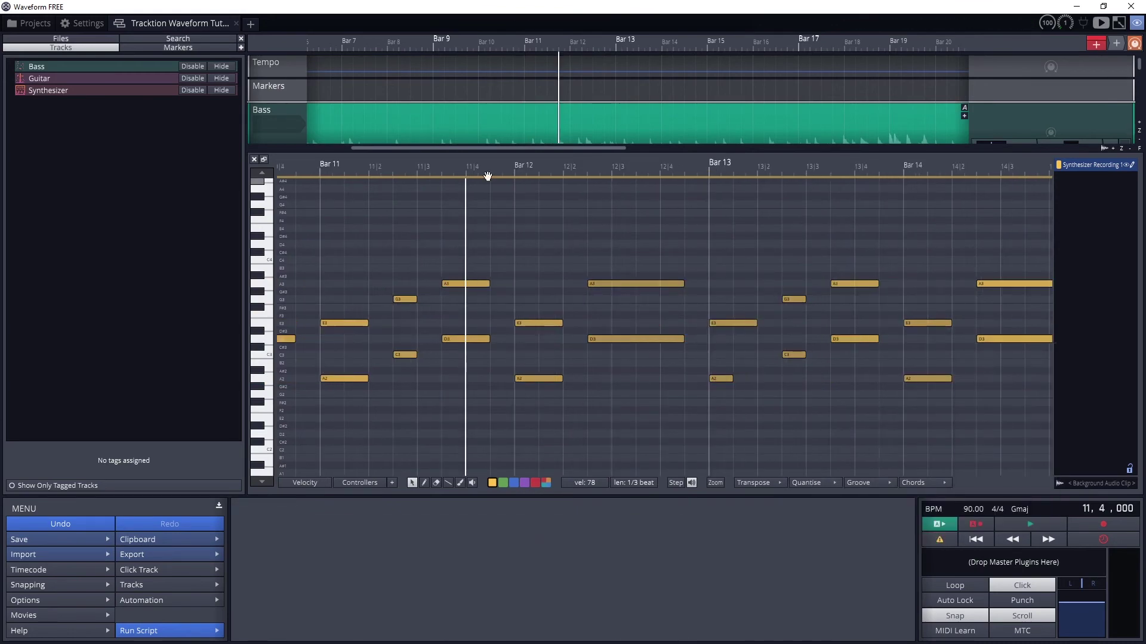
- Shorten the E3 note at the start of bar 13 to half a beat and play from bar 11
{"action": "left_click_drag", "start_coordinate": [488, 176], "coordinate": [732, 176]}
{"action": "left_click_drag", "start_coordinate": [436, 148], "coordinate": [447, 149]}
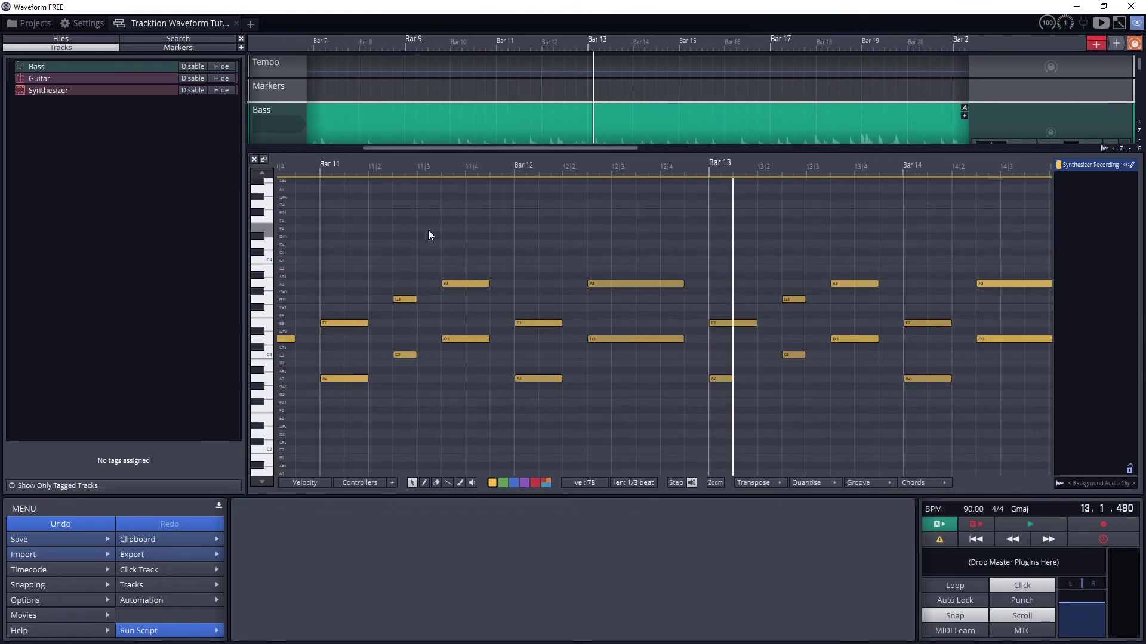
{"action": "left_click", "coordinate": [751, 324]}
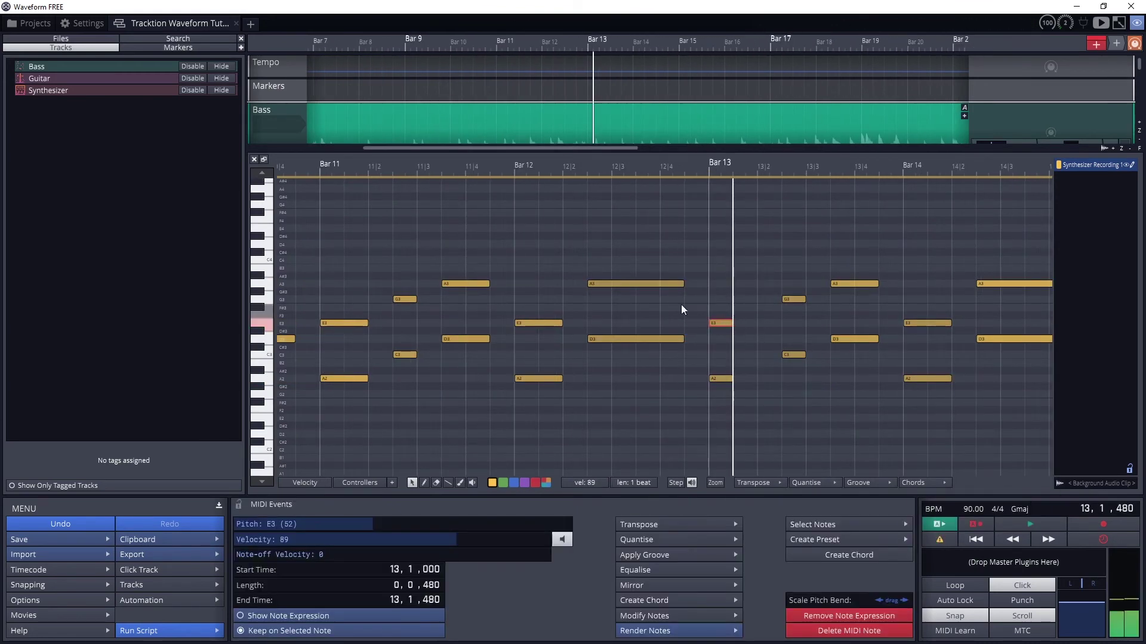
{"action": "left_click", "coordinate": [500, 89]}
{"action": "key", "text": "space"}
{"action": "key", "text": "space"}
- Shorten the D3 note in bar 10 to end together with the A3 above it and play from bar 10
{"action": "left_click_drag", "start_coordinate": [507, 147], "coordinate": [444, 148]}
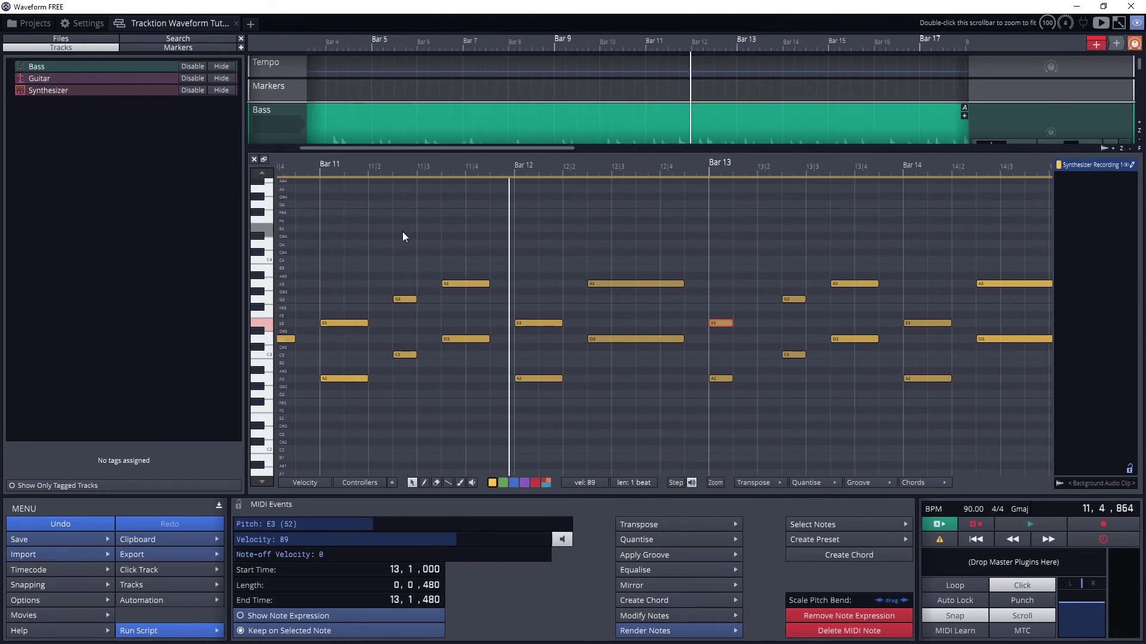
{"action": "left_click_drag", "start_coordinate": [380, 170], "coordinate": [673, 171]}
{"action": "left_click", "coordinate": [528, 339]}
{"action": "left_click", "coordinate": [554, 88]}
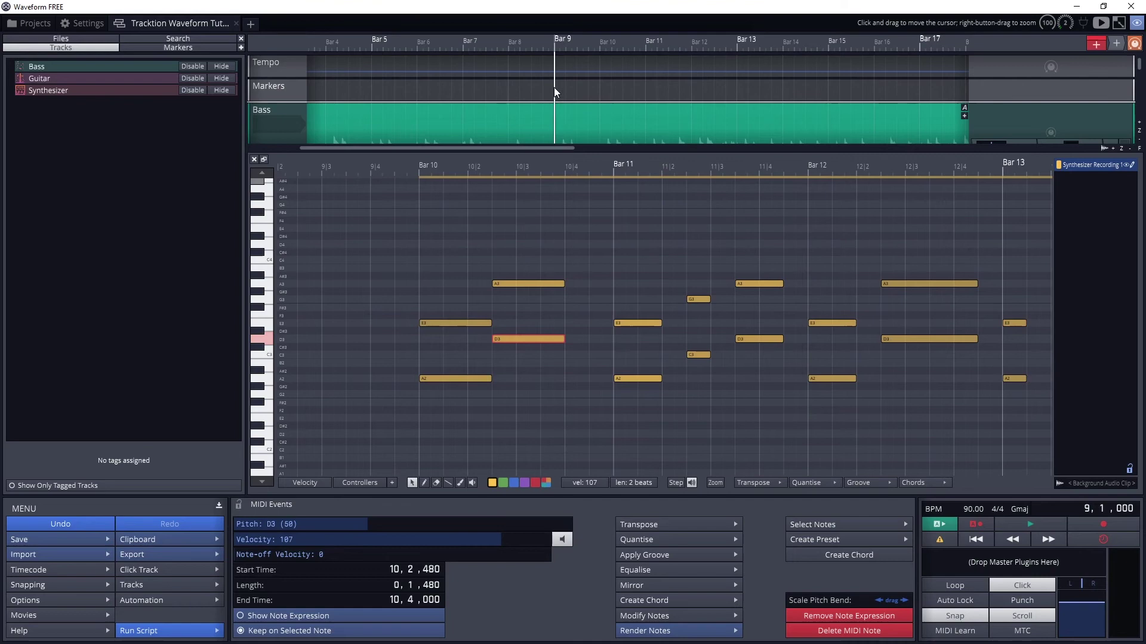
{"action": "left_click", "coordinate": [599, 99]}
{"action": "key", "text": "space"}
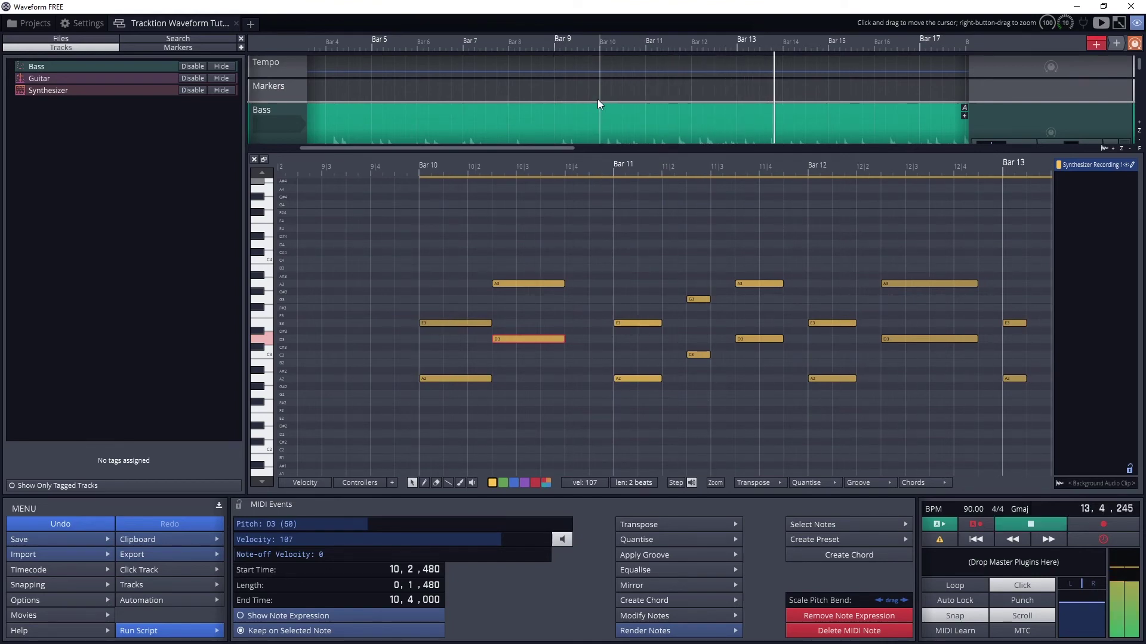
{"action": "key", "text": "space"}
- Lengthen the notes from the A3 and D3 pair in bar 10 to the first pair of bar 12 to close the gaps
{"action": "left_click_drag", "start_coordinate": [563, 339], "coordinate": [613, 339]}
{"action": "left_click_drag", "start_coordinate": [563, 283], "coordinate": [613, 283]}
{"action": "left_click", "coordinate": [659, 323]}
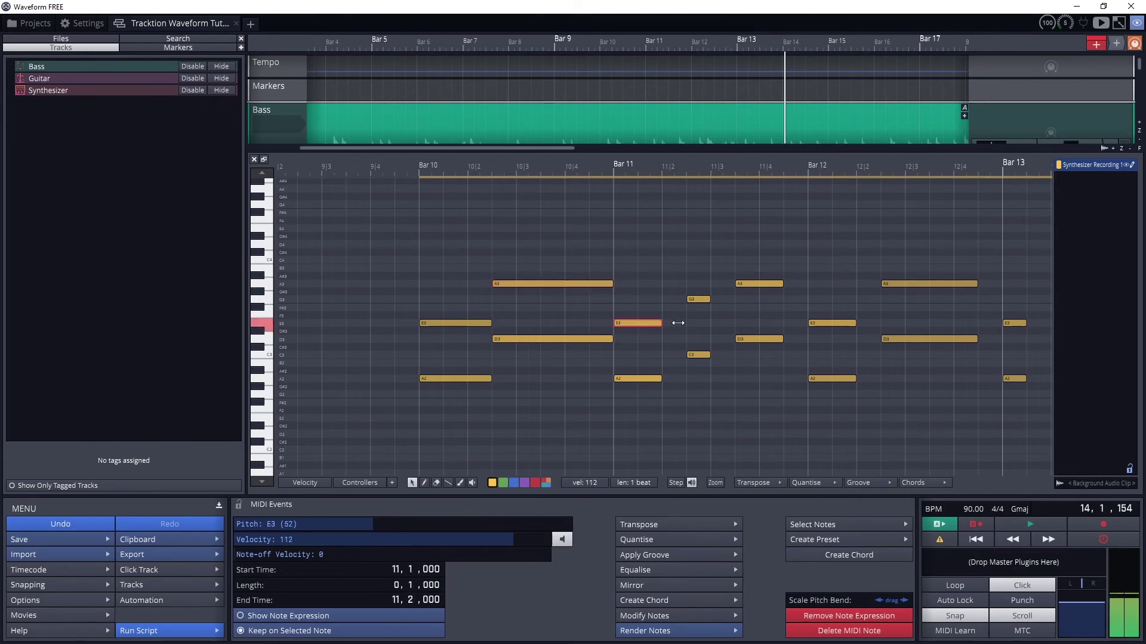
{"action": "left_click_drag", "start_coordinate": [678, 323], "coordinate": [685, 323]}
{"action": "left_click_drag", "start_coordinate": [660, 378], "coordinate": [733, 354]}
{"action": "left_click", "coordinate": [709, 297]}
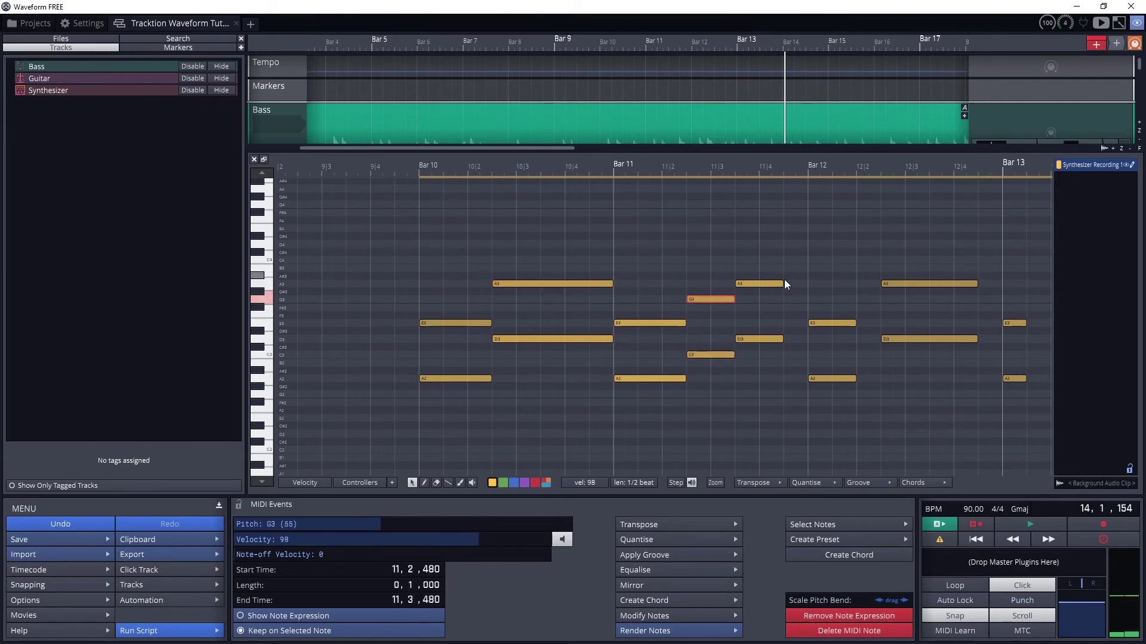
{"action": "left_click_drag", "start_coordinate": [782, 284], "coordinate": [808, 284]}
{"action": "left_click_drag", "start_coordinate": [783, 339], "coordinate": [880, 324]}
{"action": "left_click_drag", "start_coordinate": [855, 379], "coordinate": [880, 378]}
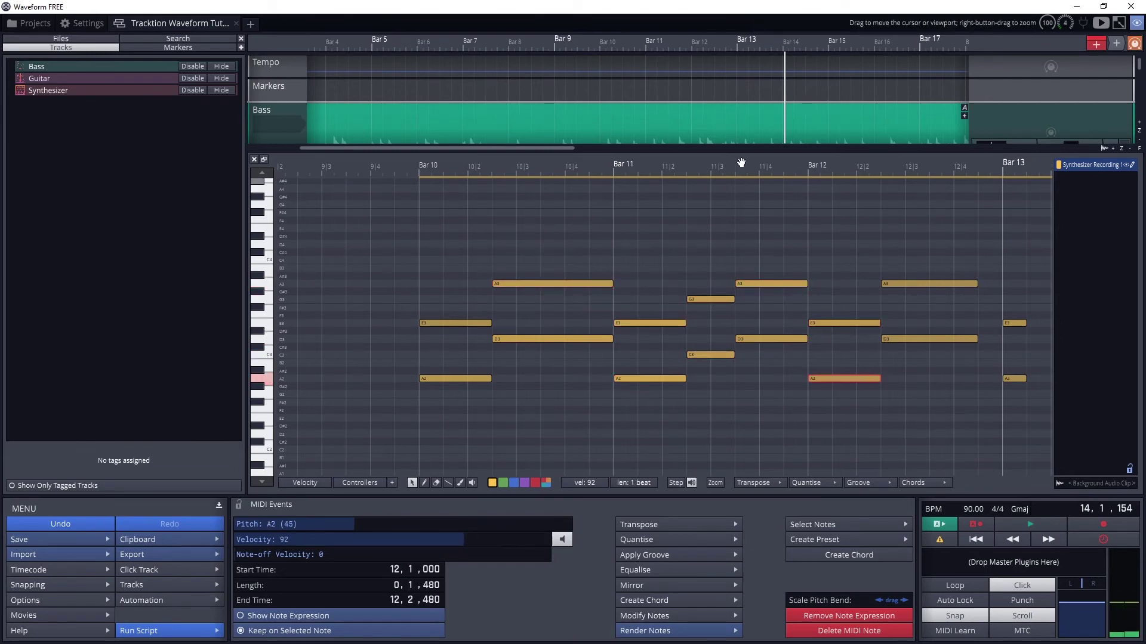
- Close the gaps from the A3 and D3 pair in bar 12 to the first pair of bar 14 by lengthening each note
{"action": "left_click_drag", "start_coordinate": [741, 162], "coordinate": [308, 163]}
{"action": "left_click_drag", "start_coordinate": [543, 285], "coordinate": [568, 284]}
{"action": "left_click_drag", "start_coordinate": [543, 339], "coordinate": [617, 323]}
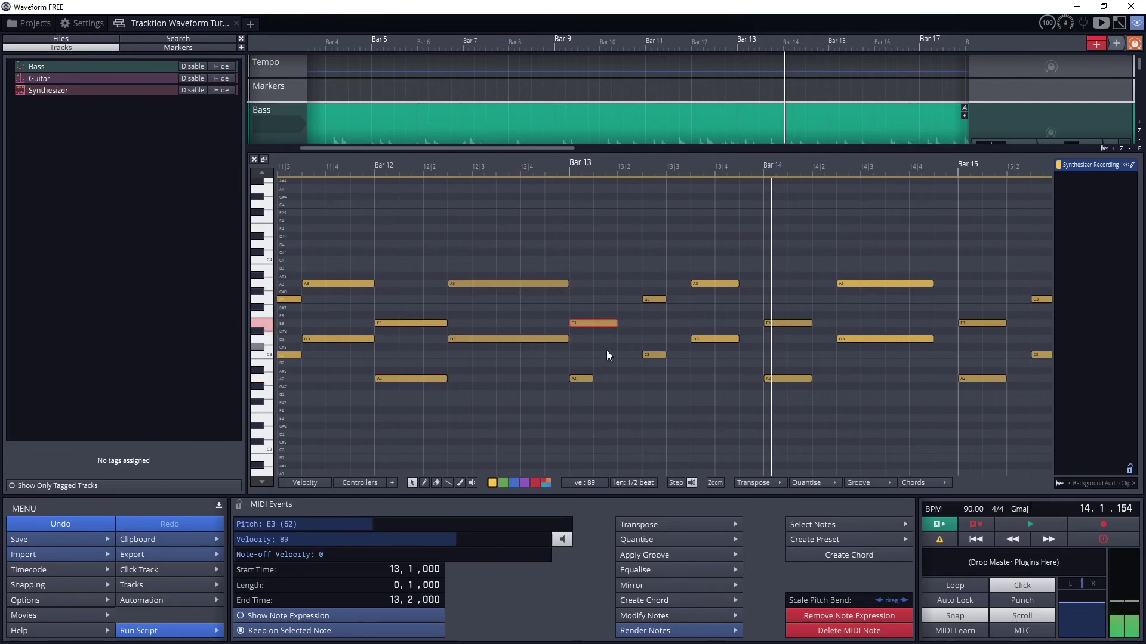
{"action": "left_click_drag", "start_coordinate": [592, 379], "coordinate": [640, 379]}
{"action": "left_click_drag", "start_coordinate": [616, 323], "coordinate": [689, 299]}
{"action": "left_click_drag", "start_coordinate": [664, 354], "coordinate": [763, 339]}
{"action": "left_click_drag", "start_coordinate": [739, 284], "coordinate": [763, 283]}
{"action": "left_click_drag", "start_coordinate": [812, 322], "coordinate": [835, 323]}
{"action": "left_click_drag", "start_coordinate": [811, 378], "coordinate": [835, 379]}
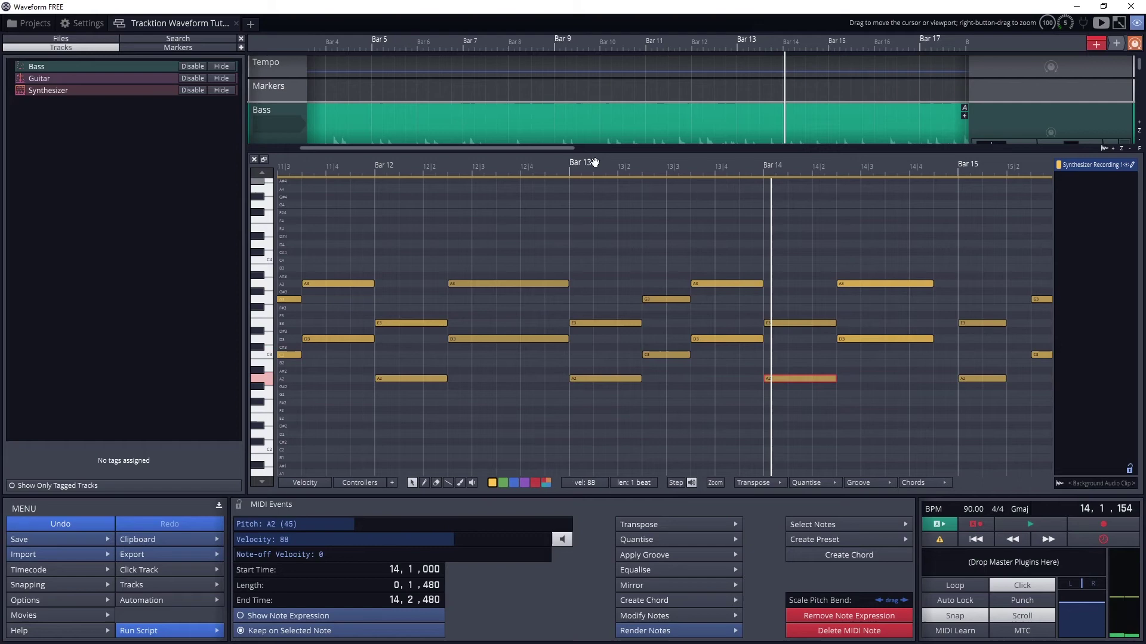
- Extend the notes from the A3 and D3 pair in bar 14 to the first pair of bar 16 to close the gaps
{"action": "left_click_drag", "start_coordinate": [564, 148], "coordinate": [316, 163]}
{"action": "left_click_drag", "start_coordinate": [575, 283], "coordinate": [600, 283]}
{"action": "left_click_drag", "start_coordinate": [574, 339], "coordinate": [673, 323]}
{"action": "left_click_drag", "start_coordinate": [648, 378], "coordinate": [721, 355]}
{"action": "left_click_drag", "start_coordinate": [696, 299], "coordinate": [792, 284]}
{"action": "left_click_drag", "start_coordinate": [768, 339], "coordinate": [864, 323]}
{"action": "left_click_drag", "start_coordinate": [841, 378], "coordinate": [865, 379]}
- Lengthen the remaining notes from the A3 and D3 pair in bar 16 through bar 17, ending the last pair at bar 18
{"action": "left_click_drag", "start_coordinate": [648, 193], "coordinate": [303, 193]}
{"action": "left_click_drag", "start_coordinate": [620, 283], "coordinate": [644, 284]}
{"action": "left_click_drag", "start_coordinate": [620, 339], "coordinate": [716, 323]}
{"action": "left_click_drag", "start_coordinate": [692, 378], "coordinate": [766, 355]}
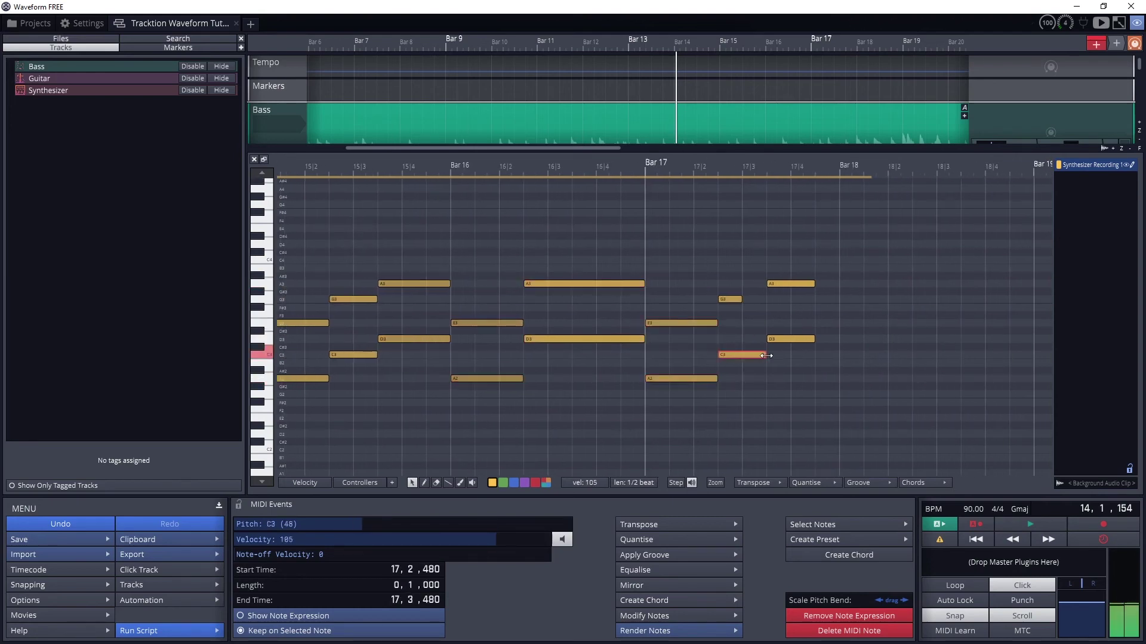
{"action": "left_click_drag", "start_coordinate": [741, 299], "coordinate": [838, 283]}
{"action": "left_click_drag", "start_coordinate": [814, 339], "coordinate": [838, 339]}
- Play the edited recording from bar 10
{"action": "left_click_drag", "start_coordinate": [606, 161], "coordinate": [1134, 197]}
{"action": "left_click", "coordinate": [489, 88]}
{"action": "key", "text": "space"}
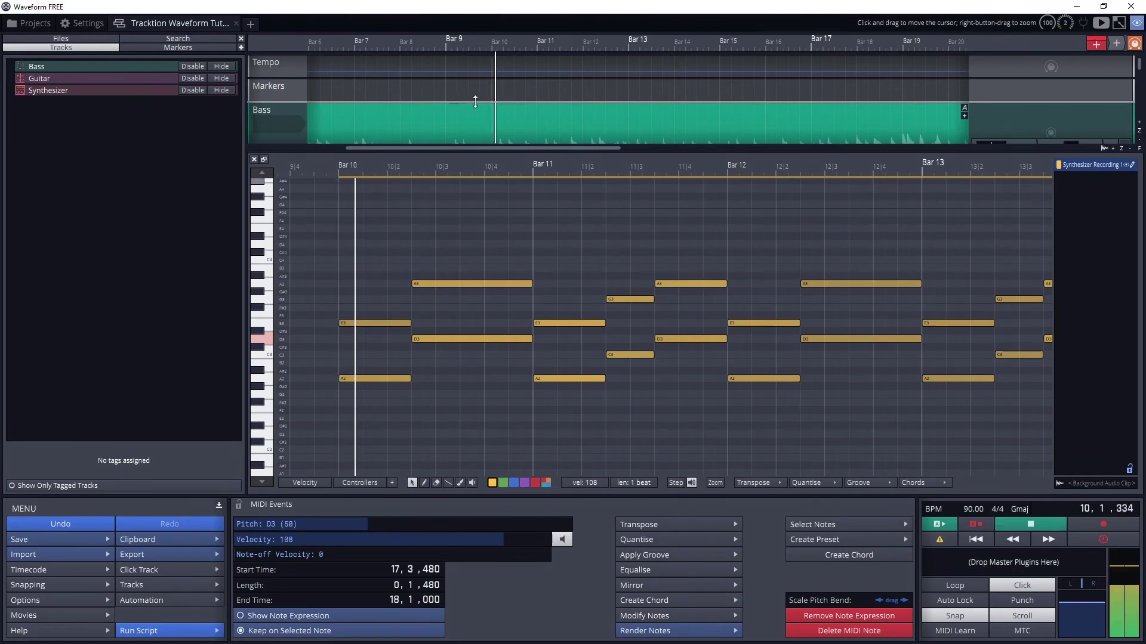
- Add the Micro Drum Sampler instrument to the Drums track
{"action": "mouse_move", "coordinate": [462, 113]}
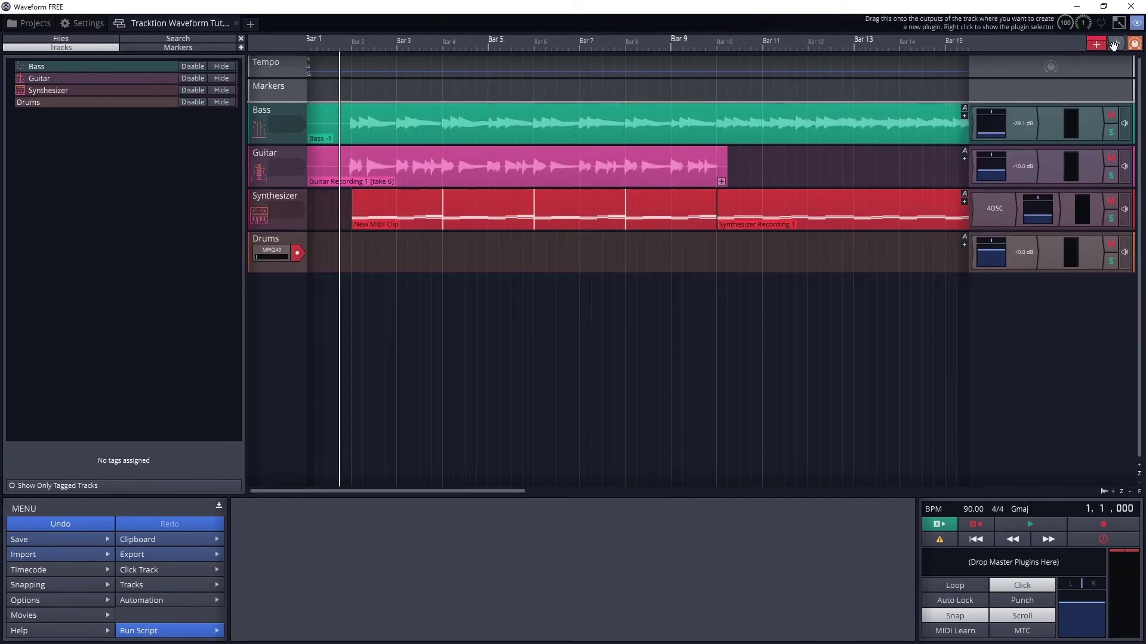
{"action": "left_click_drag", "start_coordinate": [967, 244], "coordinate": [967, 244]}
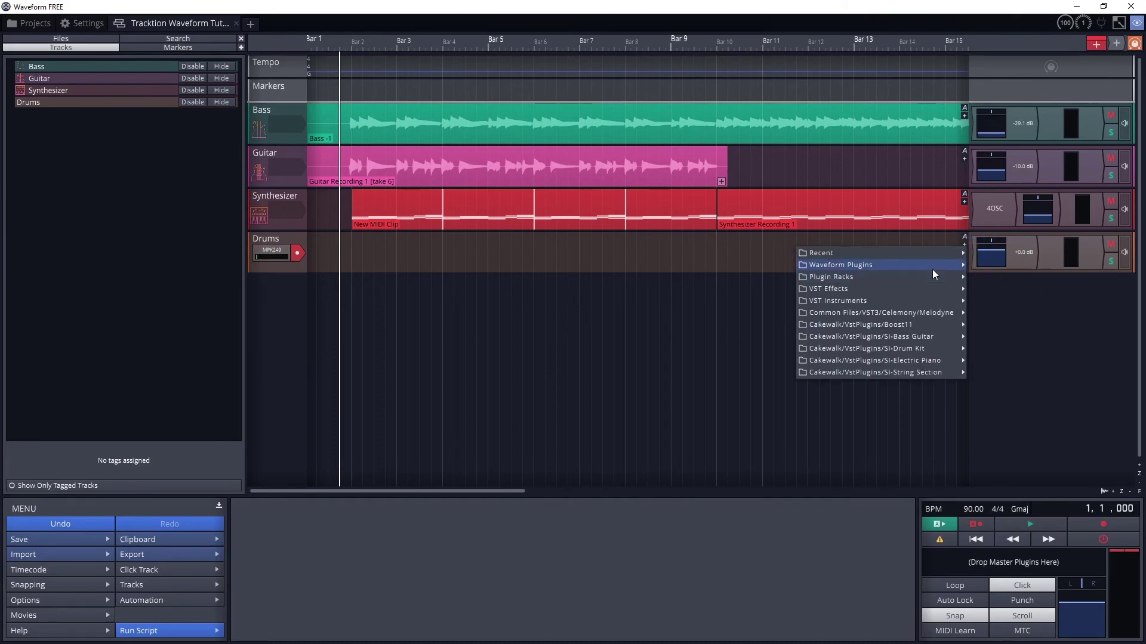
{"action": "mouse_move", "coordinate": [931, 265]}
{"action": "mouse_move", "coordinate": [1009, 278]}
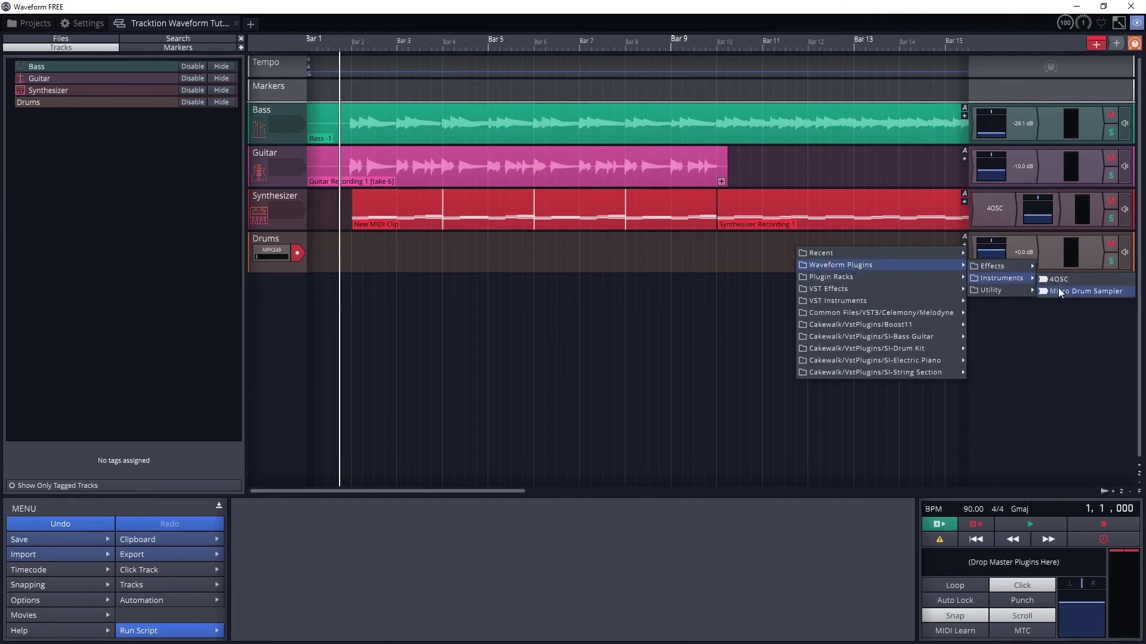
{"action": "left_click", "coordinate": [1058, 287]}
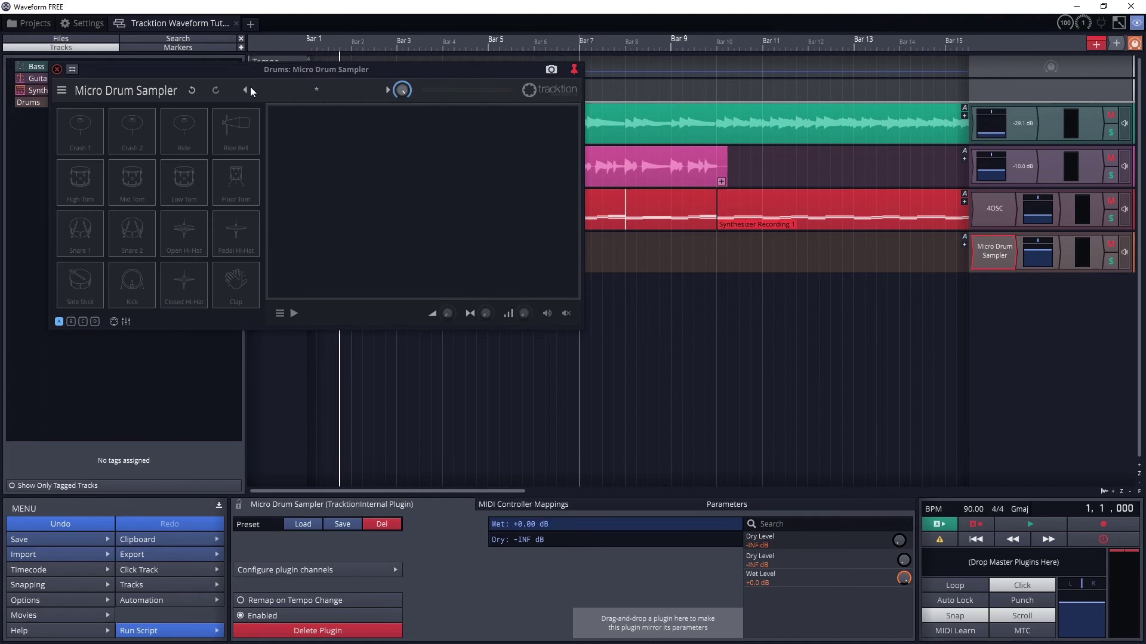
- Load the Micro 909 kit into the sampler and select its Crash 1 pad
{"action": "left_click", "coordinate": [262, 90]}
{"action": "left_click", "coordinate": [295, 126]}
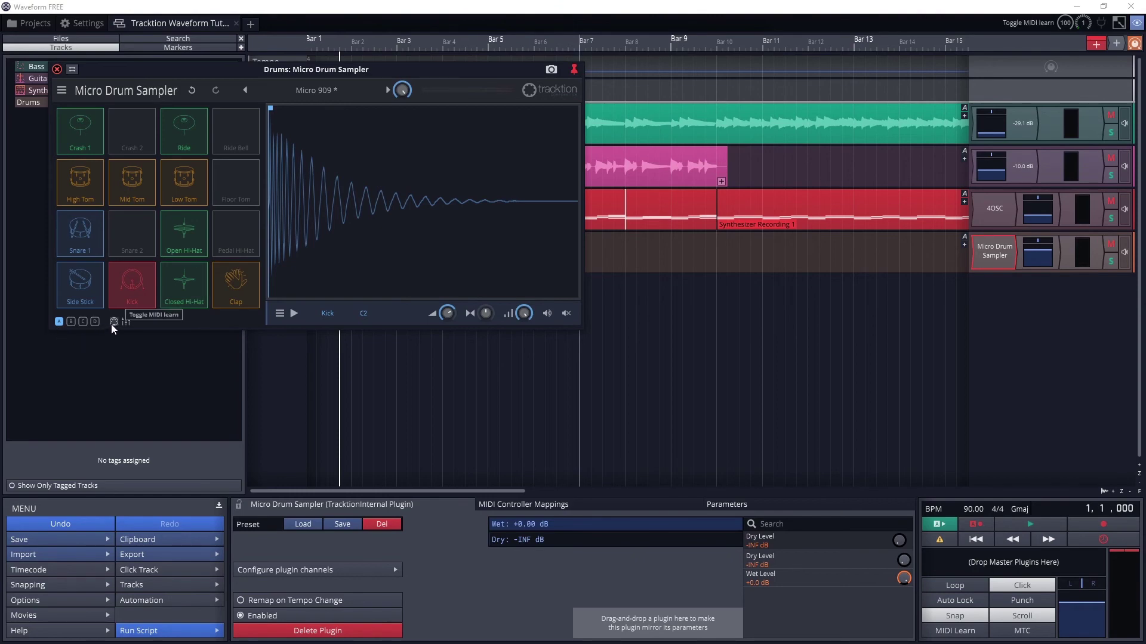
{"action": "left_click", "coordinate": [94, 136]}
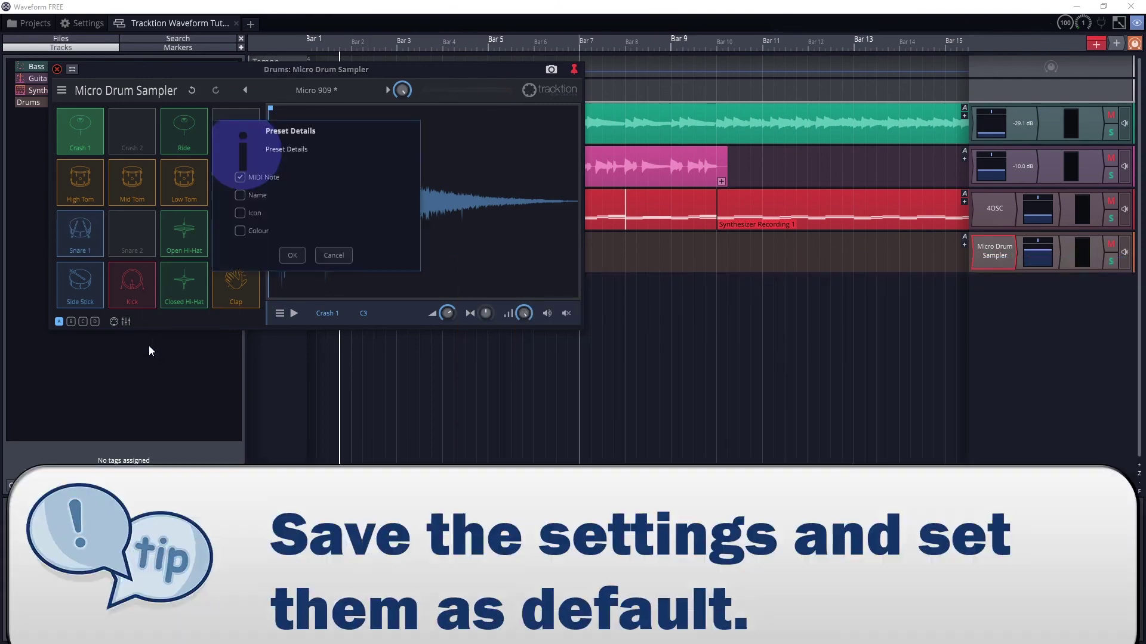
- Save a pad preset containing only the MIDI note assignments under a name starting with MPK, and set it as default
{"action": "left_click", "coordinate": [289, 256]}
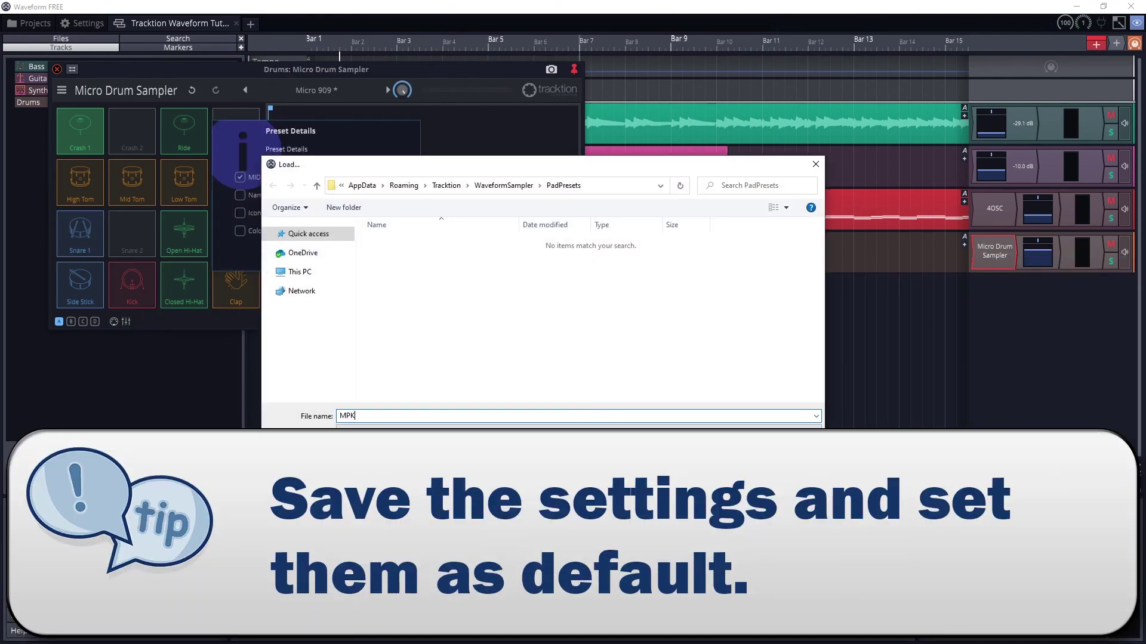
{"action": "key", "text": "Return"}
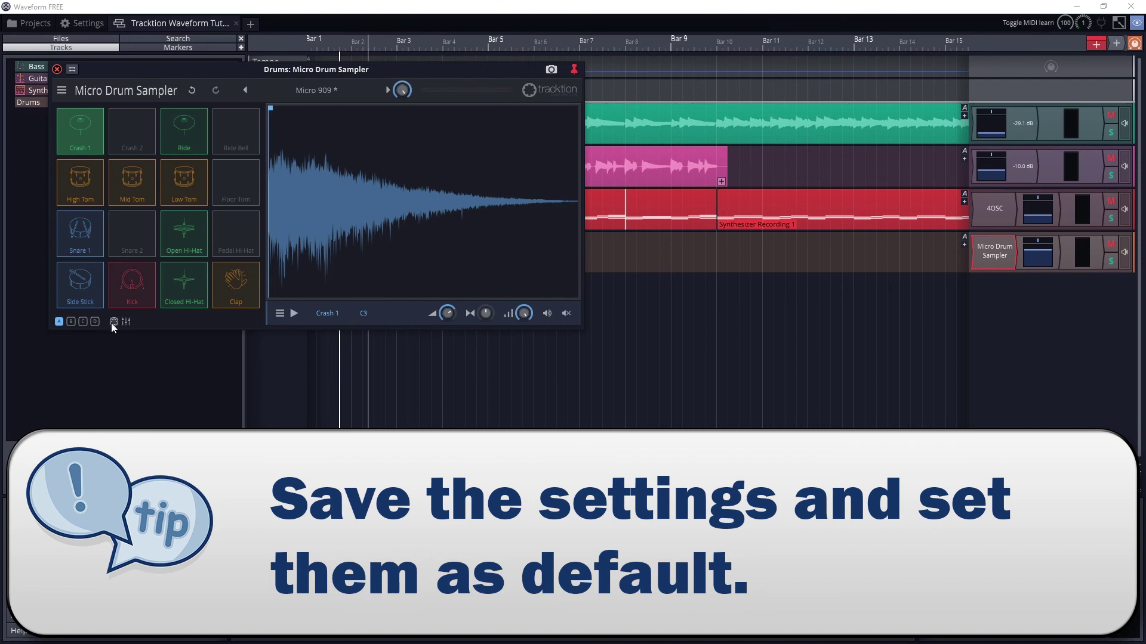
{"action": "left_click", "coordinate": [126, 322]}
{"action": "left_click", "coordinate": [231, 368]}
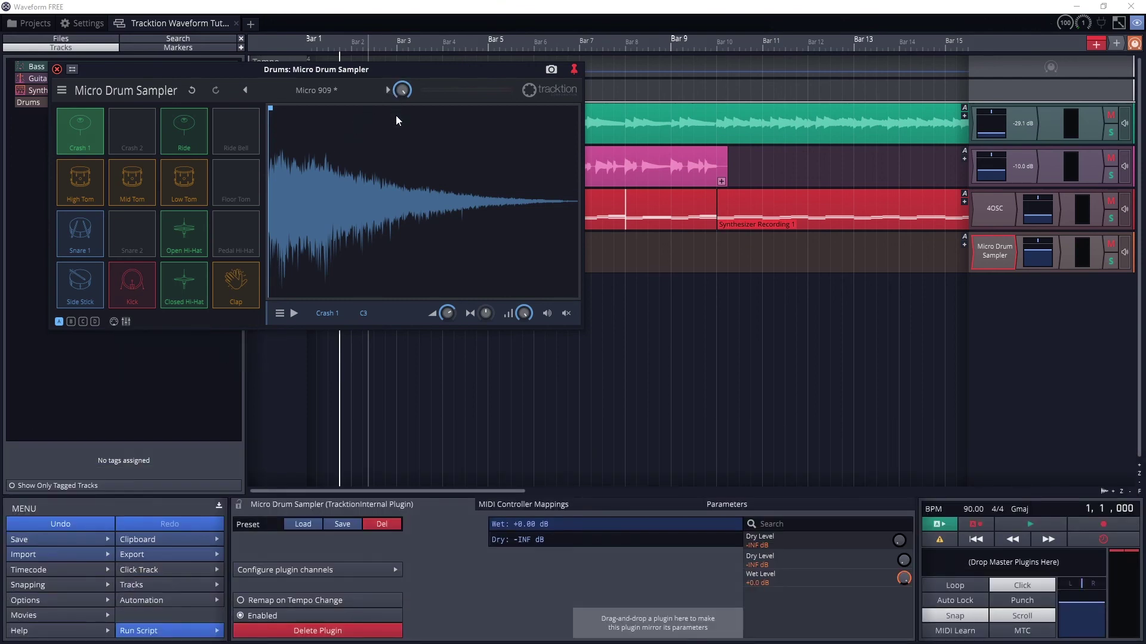
- Look at the Crash 1 pad's drum icon choices and name field, and play its sample
{"action": "left_click_drag", "start_coordinate": [395, 87], "coordinate": [395, 122]}
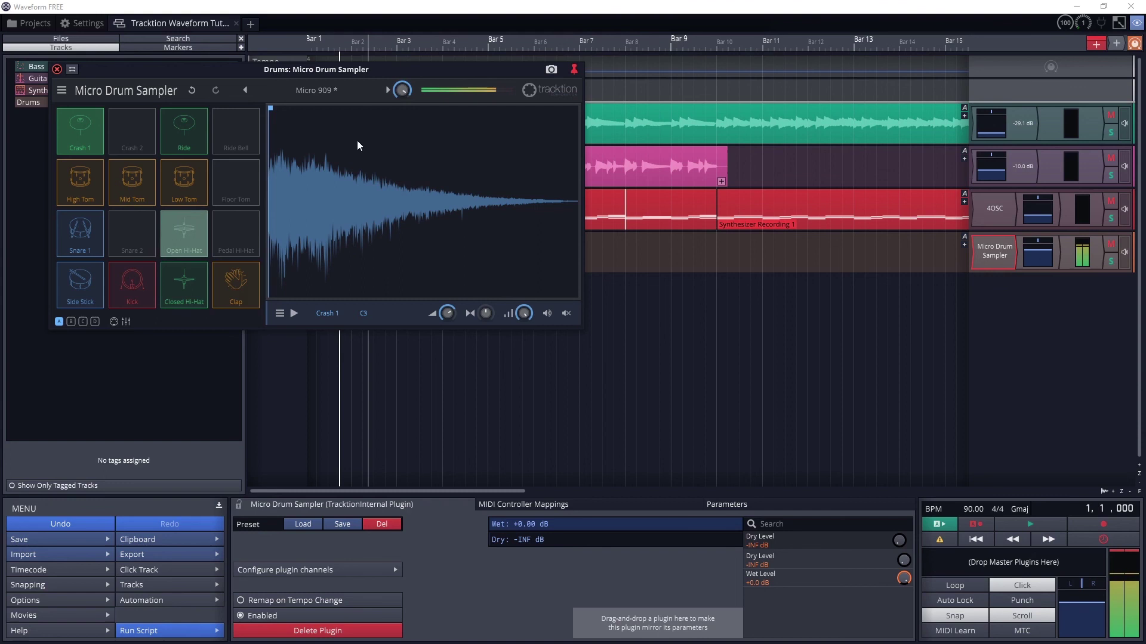
{"action": "left_click", "coordinate": [279, 315]}
{"action": "mouse_move", "coordinate": [292, 325]}
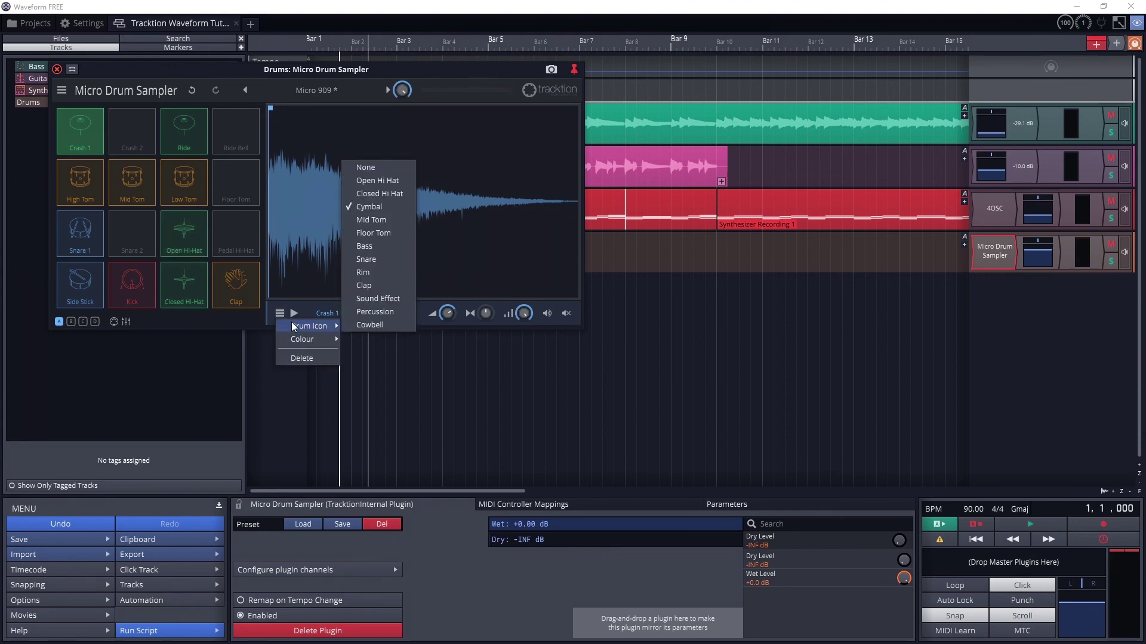
{"action": "left_click", "coordinate": [320, 317]}
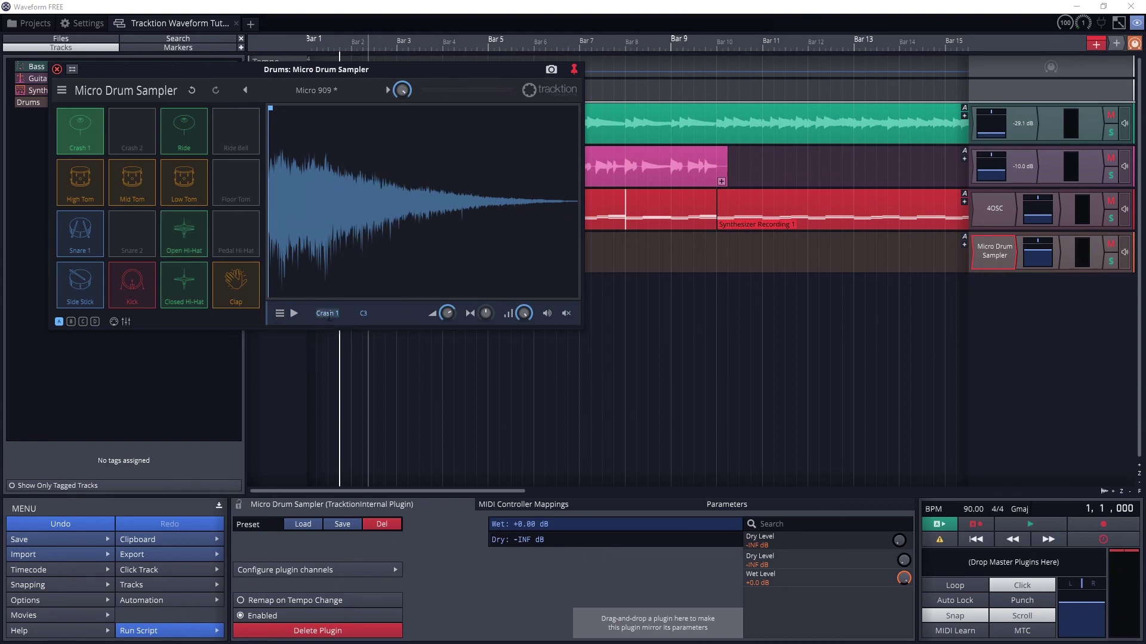
{"action": "left_click", "coordinate": [293, 317]}
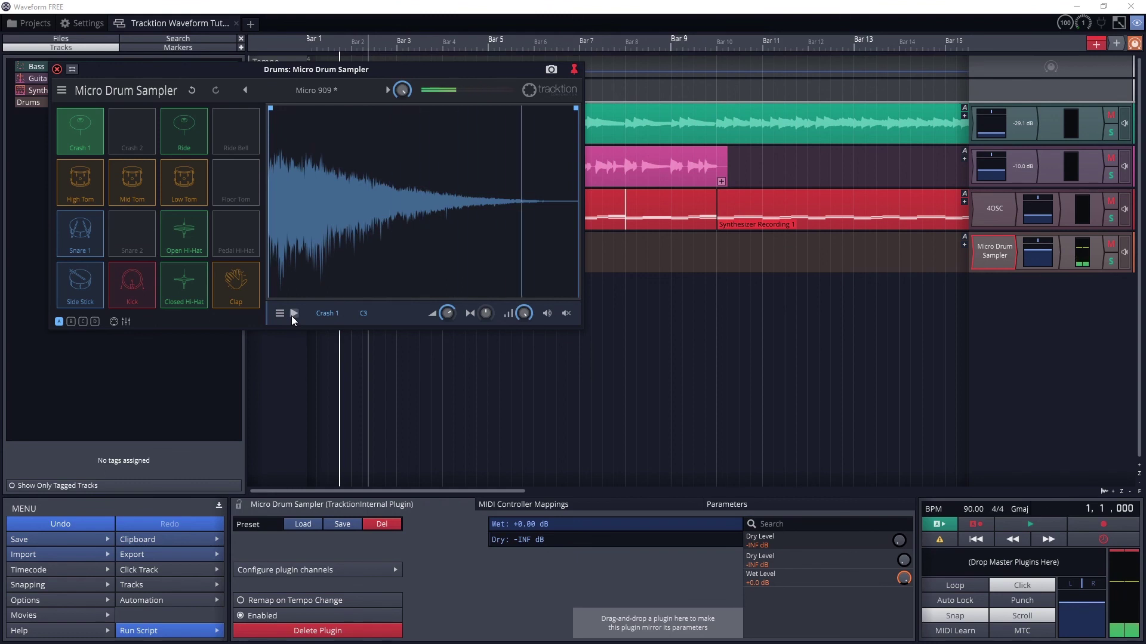
{"action": "left_click", "coordinate": [292, 315]}
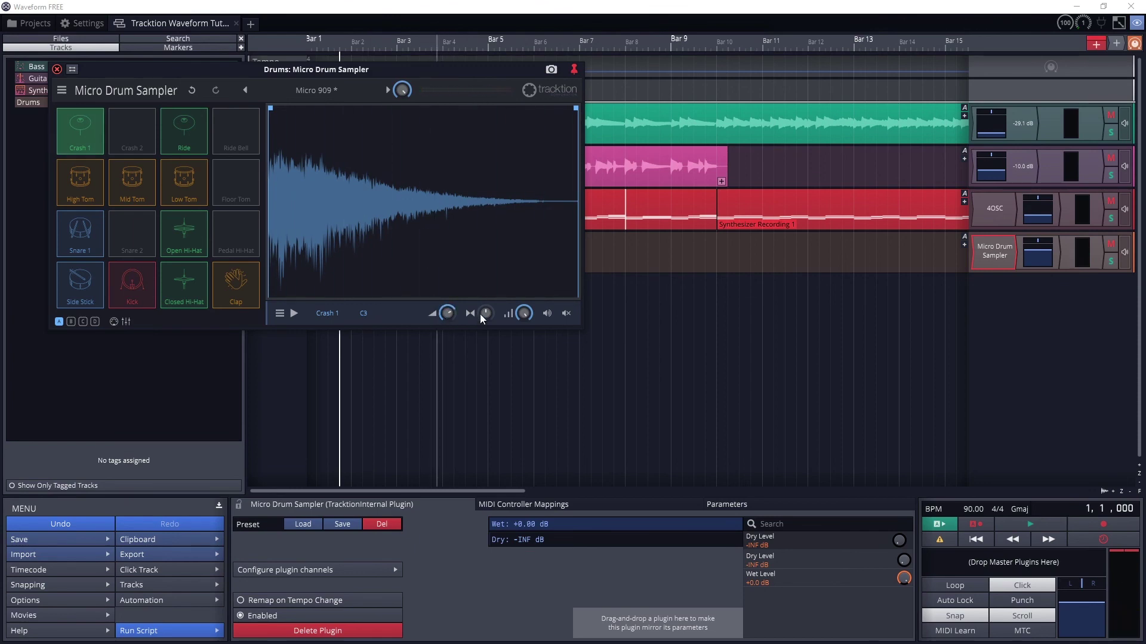
- Adjust the Crash 1 pad's pan and level, and toggle its solo state
{"action": "left_click_drag", "start_coordinate": [474, 342], "coordinate": [472, 344]}
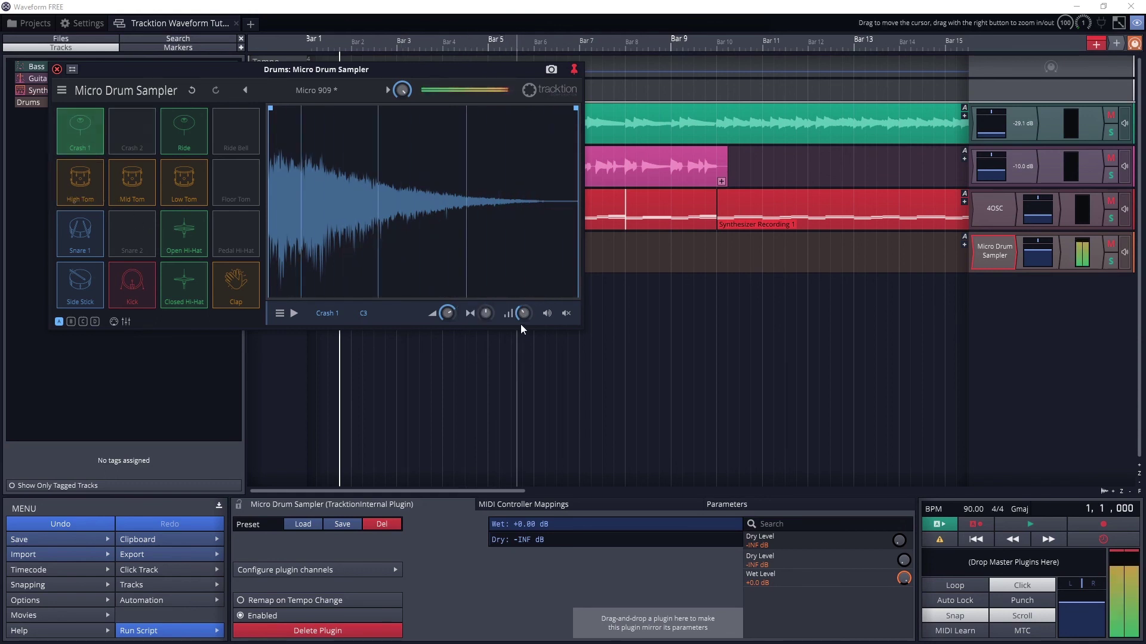
{"action": "mouse_move", "coordinate": [517, 307]}
{"action": "left_click_drag", "start_coordinate": [517, 308], "coordinate": [523, 280]}
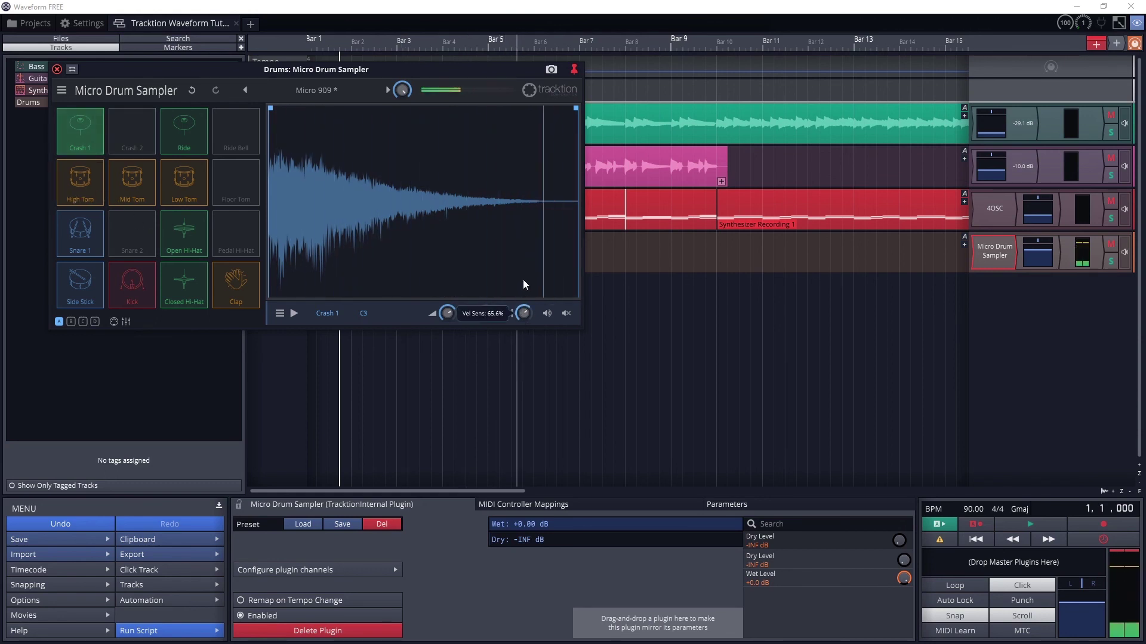
{"action": "left_click", "coordinate": [543, 316]}
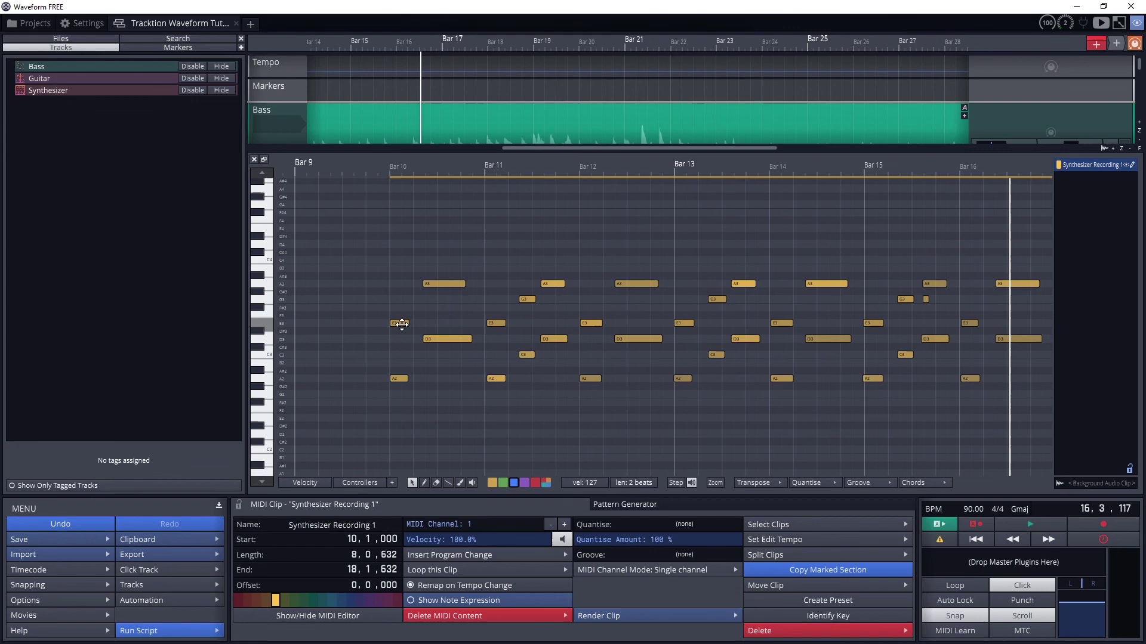
- Align the recorded notes in bar 10 to the grid and the E3 and A2 pair to the start of bar 11
{"action": "left_click", "coordinate": [405, 323]}
{"action": "scroll", "coordinate": [421, 200], "scroll_direction": "up", "scroll_amount": 3}
{"action": "left_click_drag", "start_coordinate": [421, 322], "coordinate": [433, 323]}
{"action": "left_click_drag", "start_coordinate": [394, 379], "coordinate": [431, 378]}
{"action": "left_click_drag", "start_coordinate": [425, 283], "coordinate": [429, 282]}
{"action": "left_click_drag", "start_coordinate": [424, 339], "coordinate": [430, 339]}
{"action": "mouse_move", "coordinate": [432, 323]}
{"action": "left_mouse_down"}
{"action": "mouse_move", "coordinate": [409, 324]}
{"action": "mouse_move", "coordinate": [444, 325]}
{"action": "mouse_move", "coordinate": [433, 324]}
{"action": "left_mouse_up"}
{"action": "left_click_drag", "start_coordinate": [556, 323], "coordinate": [551, 323]}
{"action": "left_click_drag", "start_coordinate": [556, 378], "coordinate": [551, 378]}
- Delete the stray short G3 note in the second half of bar 15
{"action": "left_click_drag", "start_coordinate": [609, 160], "coordinate": [0, 160]}
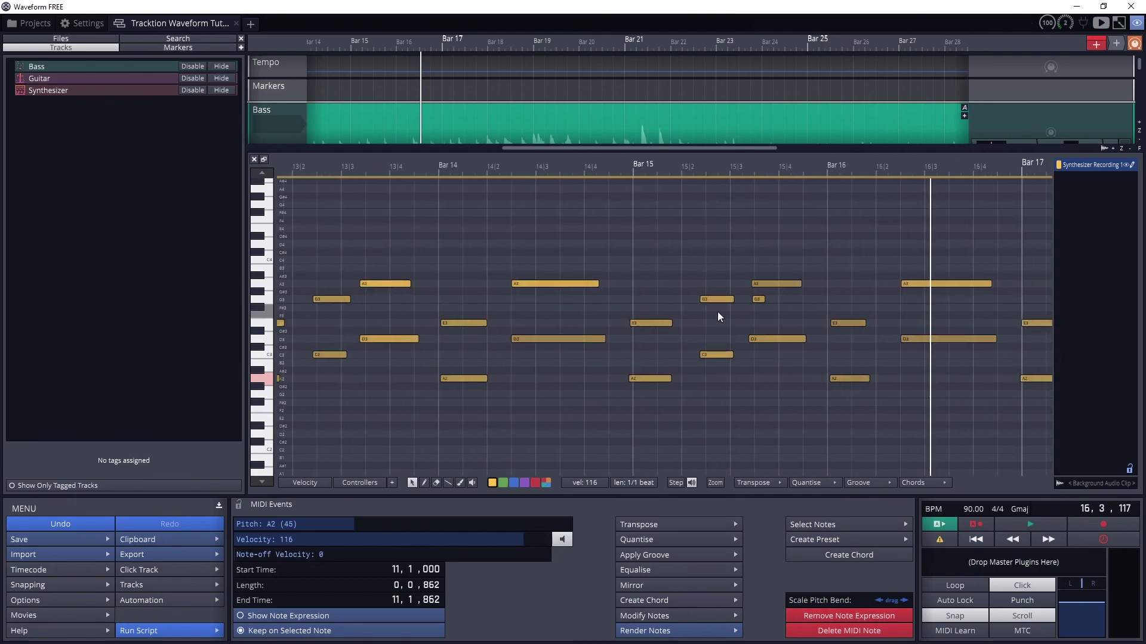
{"action": "left_click", "coordinate": [760, 299]}
{"action": "key", "text": "Delete"}
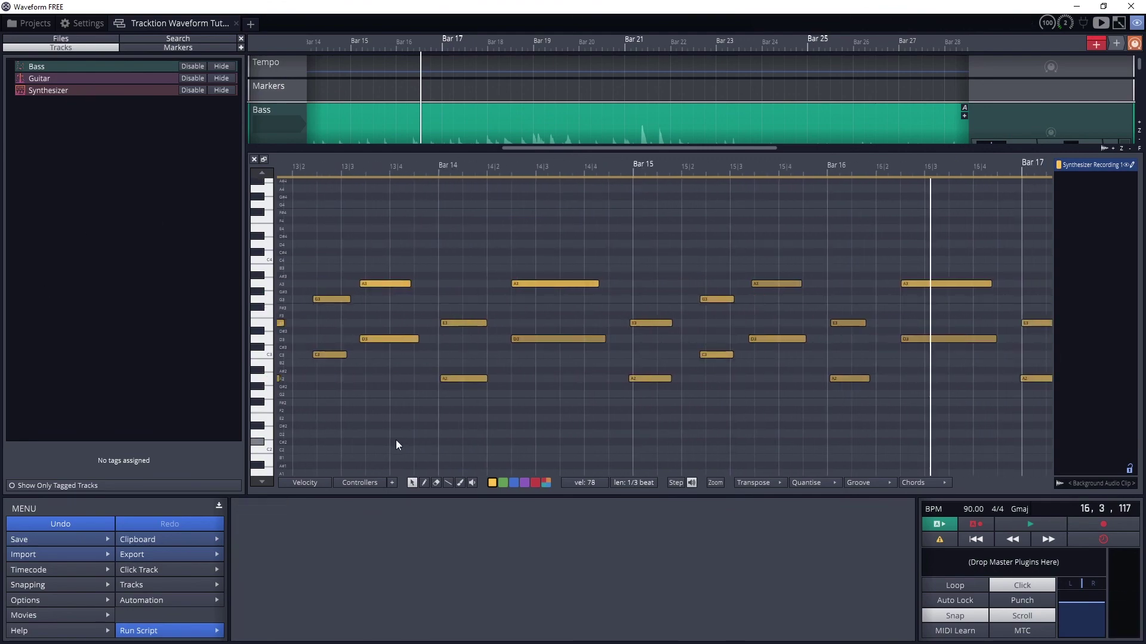